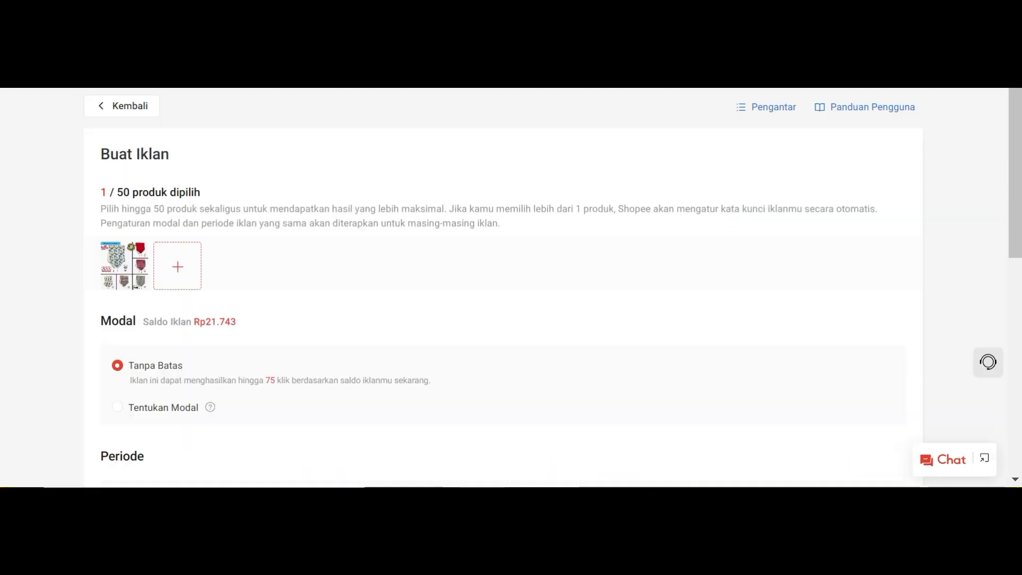
# Open the keyword selection dialog for manually chosen search keywords on the ad creation form
pyautogui.scroll(-2, 345, 281)
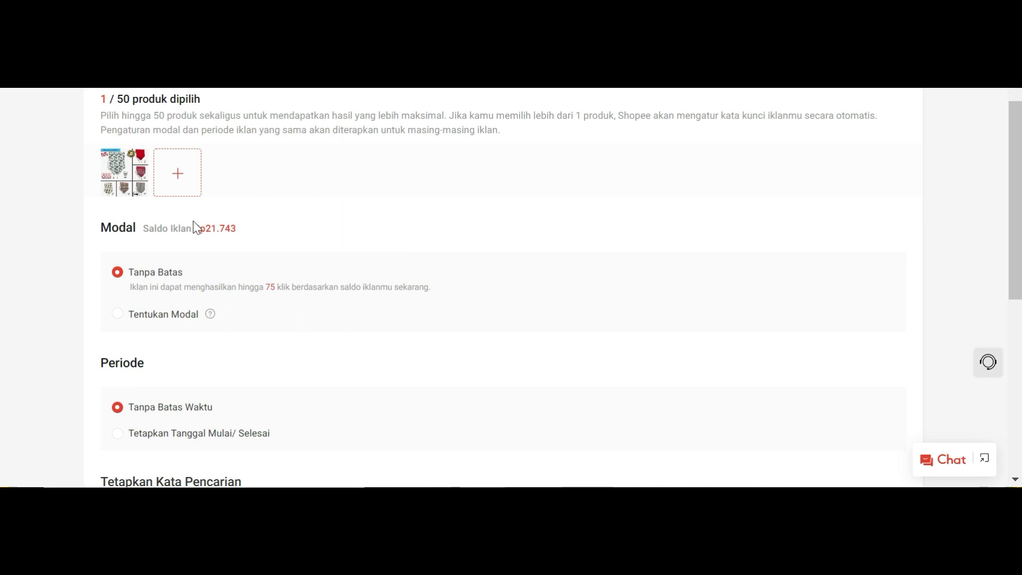
pyautogui.scroll(-1, 223, 250)
pyautogui.scroll(-2, 258, 292)
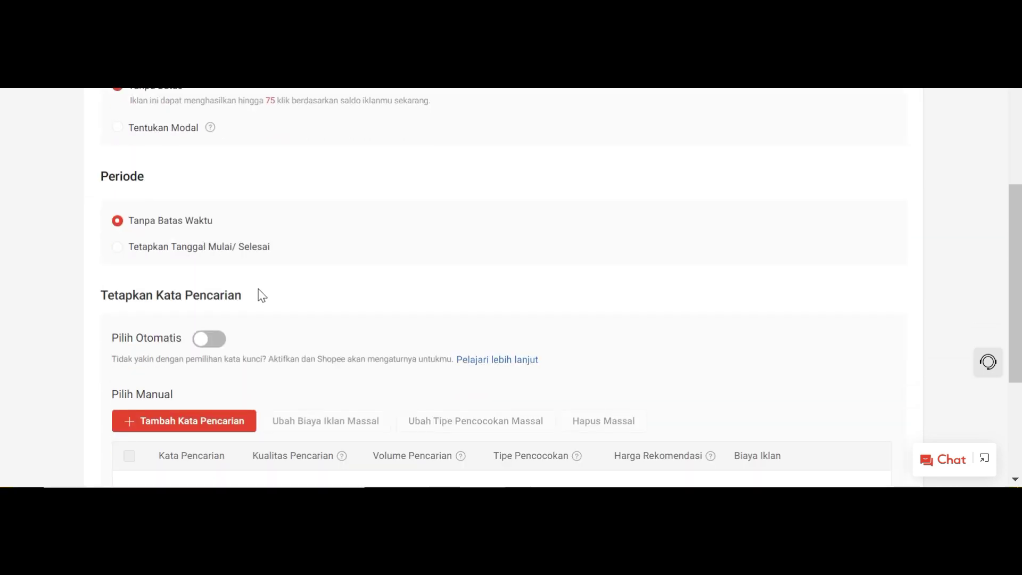
pyautogui.scroll(-3, 257, 292)
pyautogui.click(211, 244)
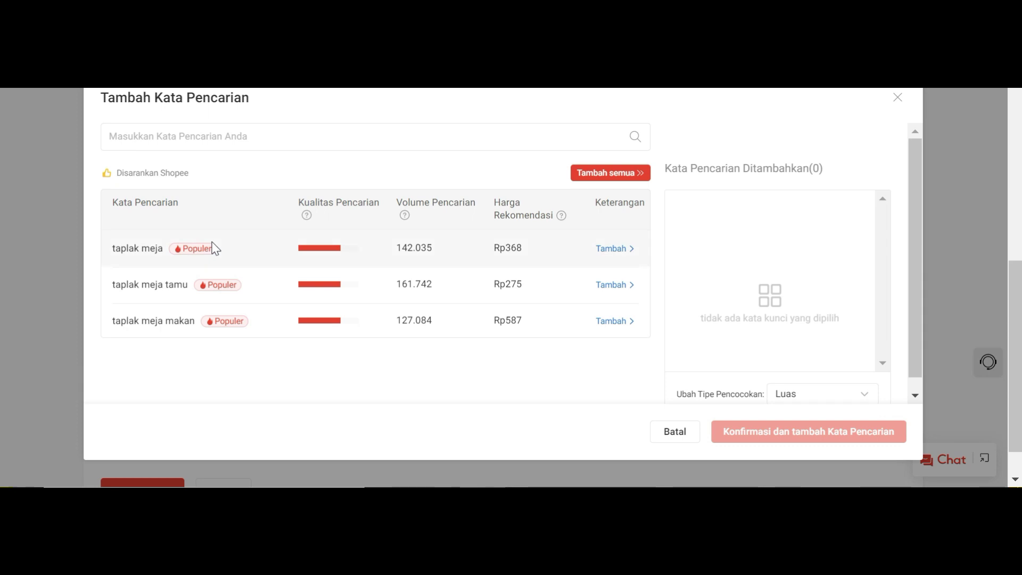
# Search the keyword suggestions for "taplak meja makan"
pyautogui.click(185, 143)
pyautogui.write('t')
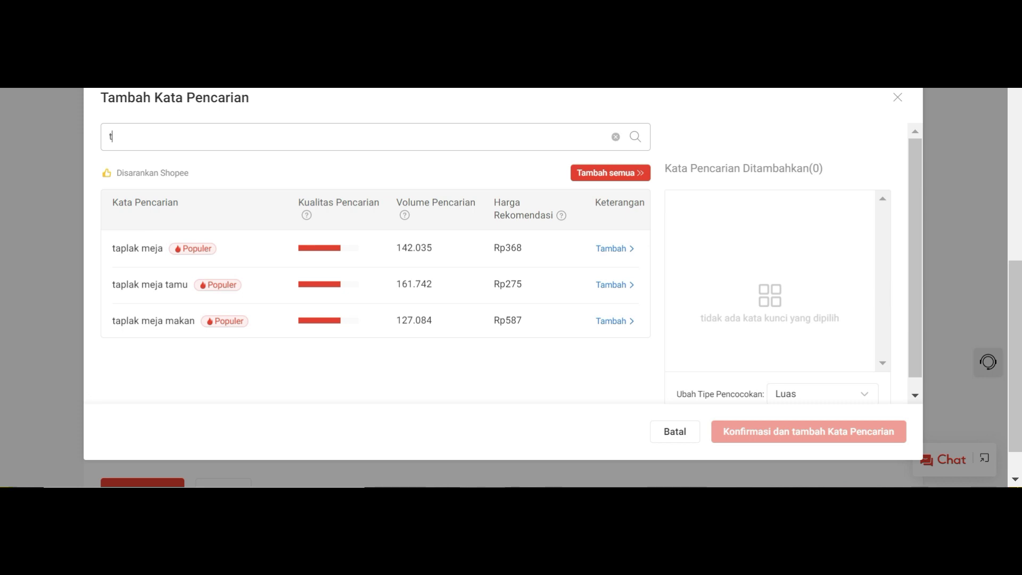
pyautogui.write('aplak ')
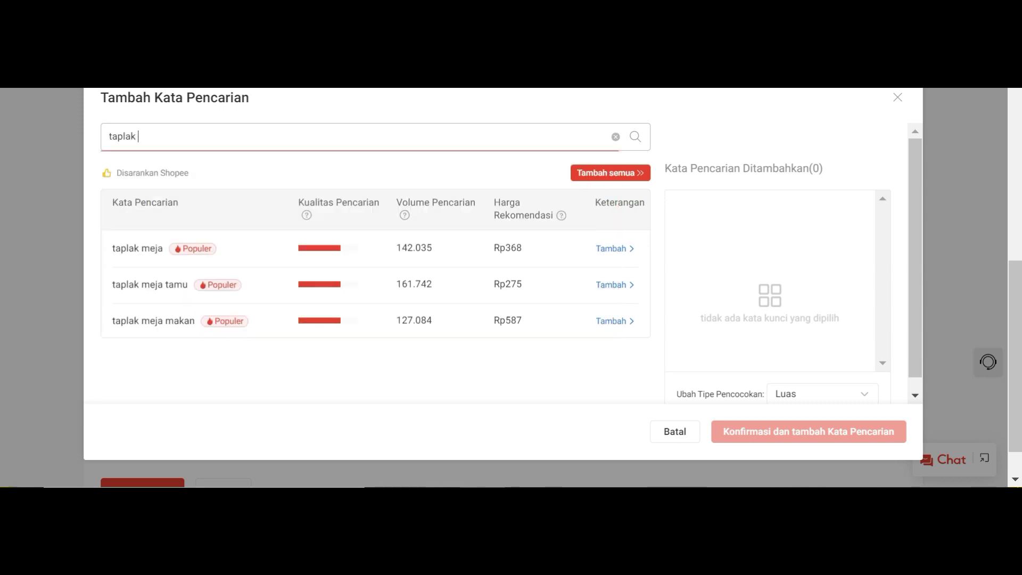
pyautogui.write('meja makan')
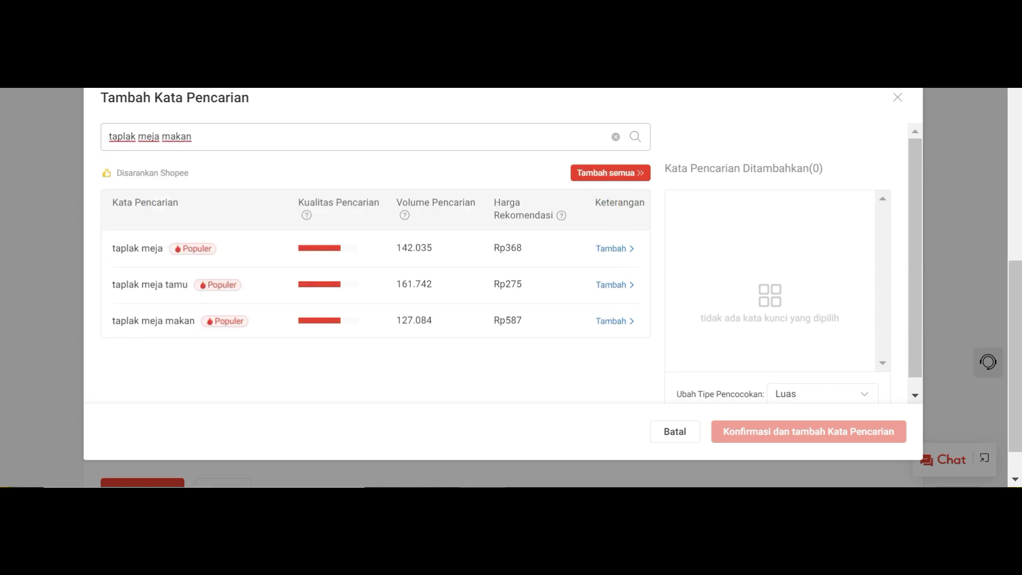
pyautogui.scroll(3, 261, 277)
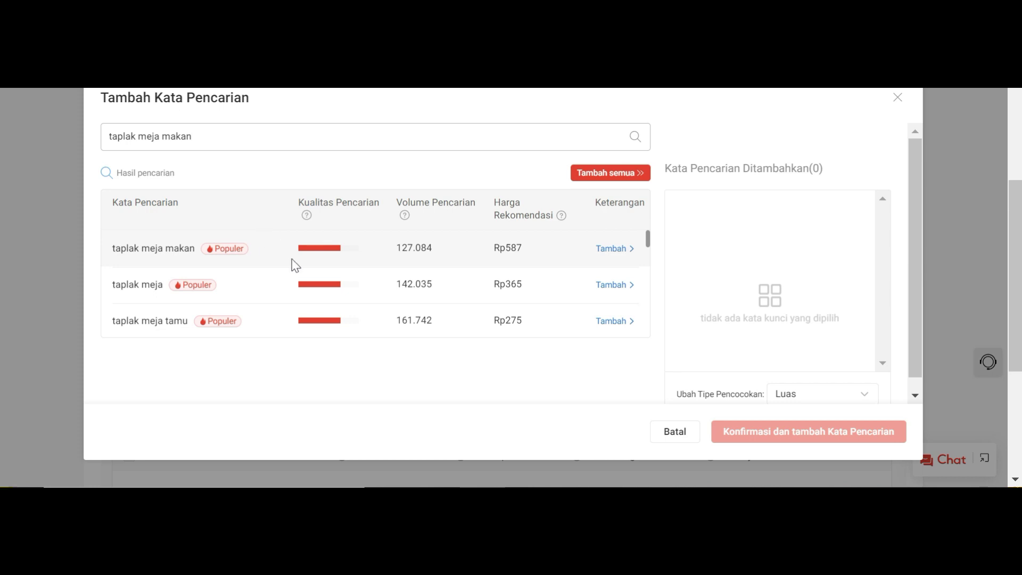
# Add the suggested keywords "taplak meja belajar", "taplak meja panjang" and "taplak meja makan 6 kursi" to the ad
pyautogui.scroll(-3, 292, 258)
pyautogui.scroll(-3, 291, 259)
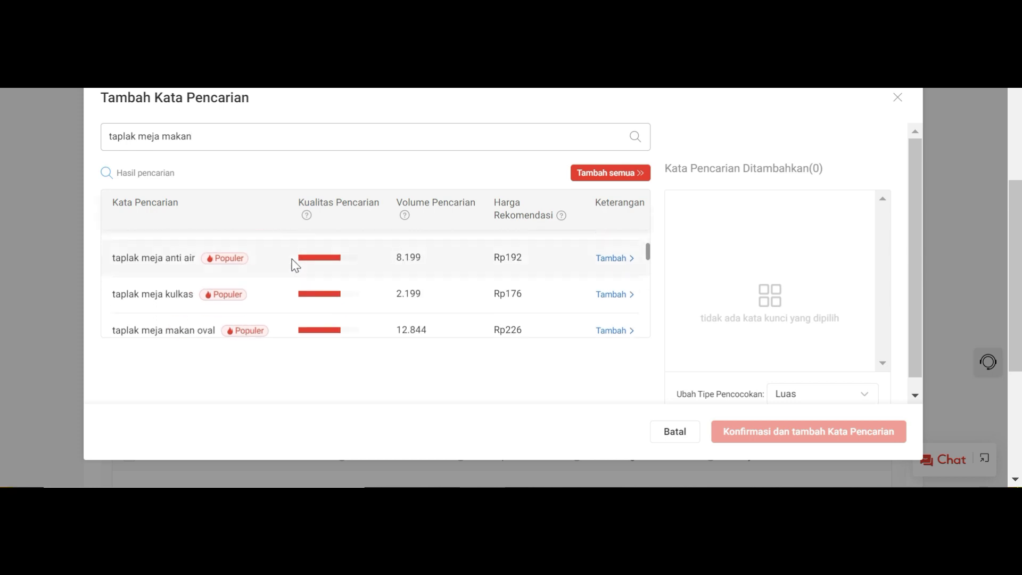
pyautogui.scroll(-3, 292, 259)
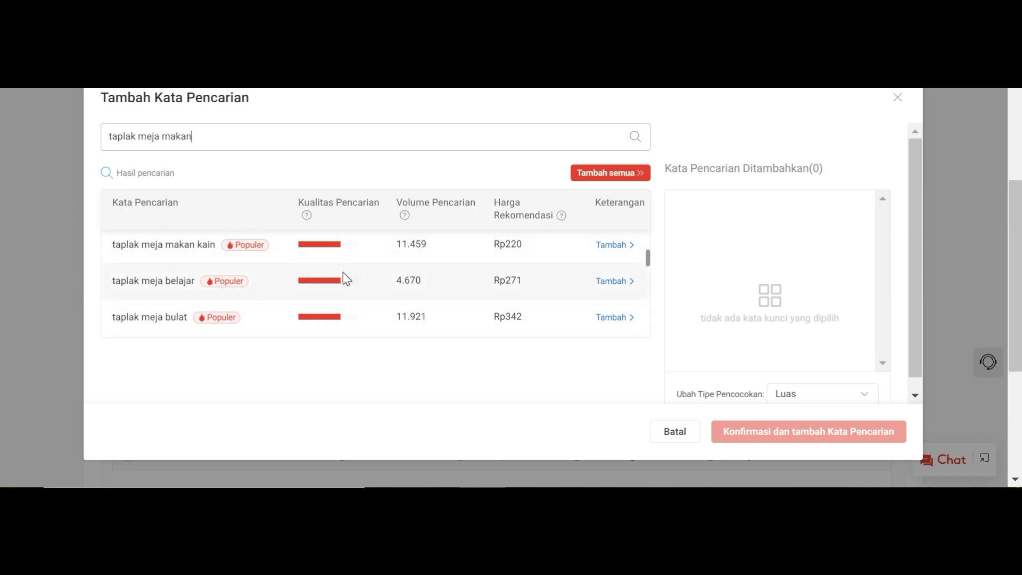
pyautogui.click(606, 282)
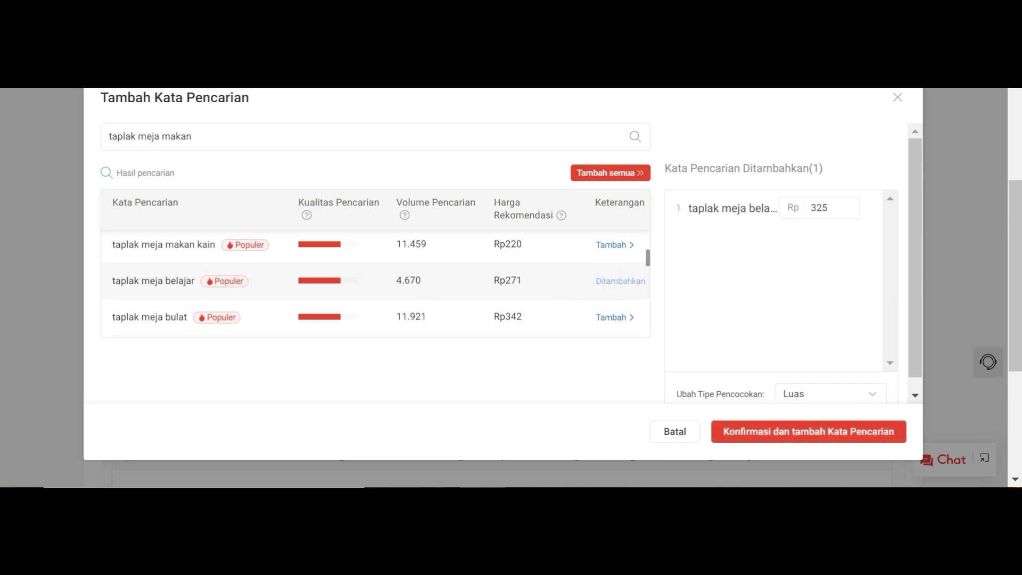
pyautogui.scroll(-3, 222, 292)
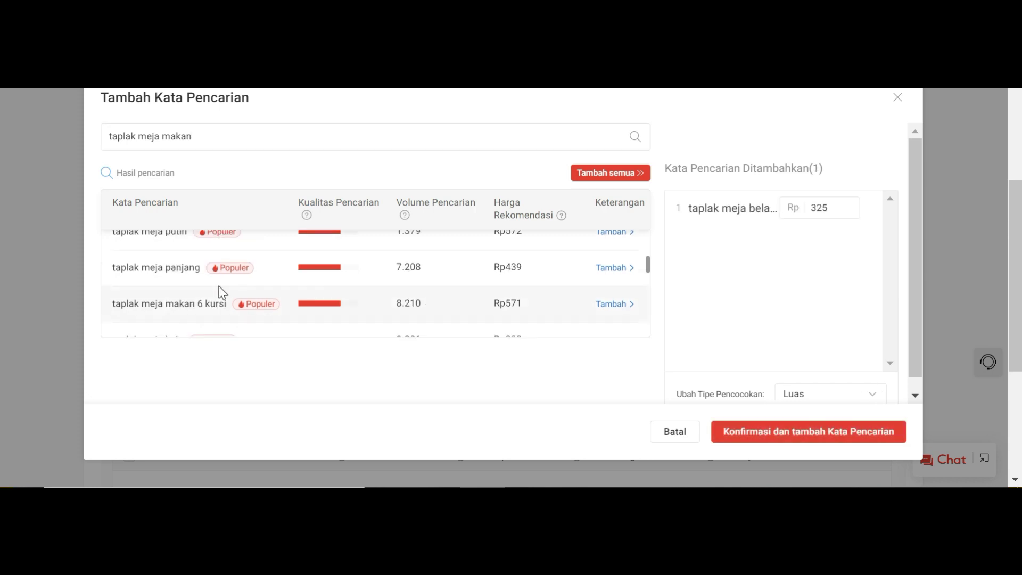
pyautogui.click(610, 268)
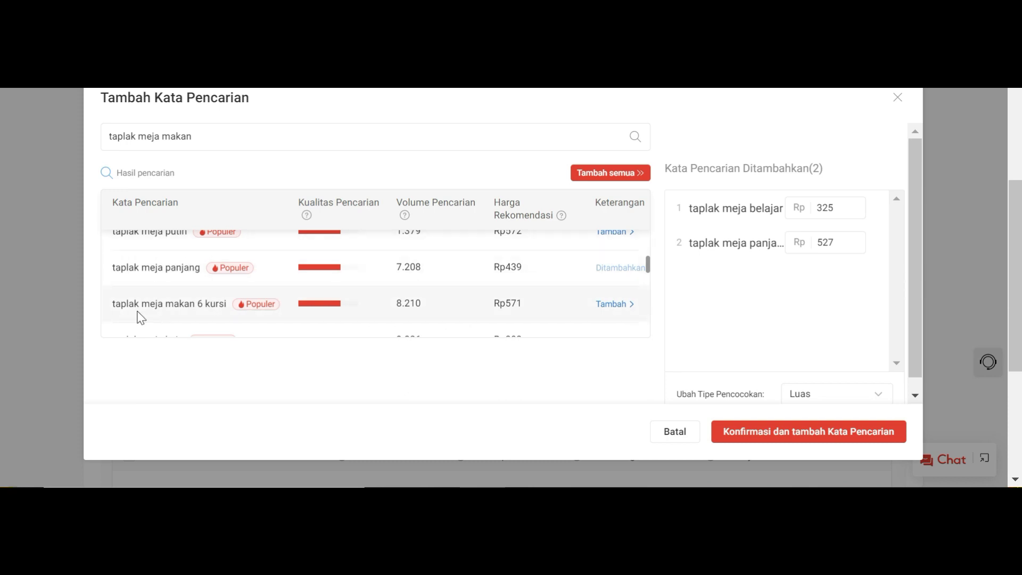
pyautogui.click(610, 305)
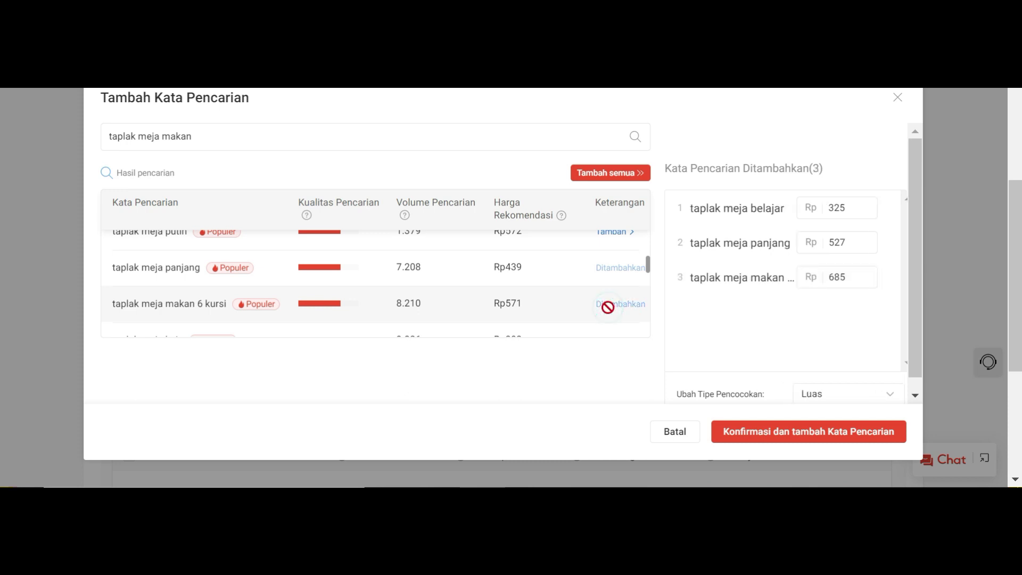
# Add the suggested keywords "taplak meja makan set", "taplak meja polos" and "taplak meja murah" to the ad
pyautogui.scroll(-2, 276, 313)
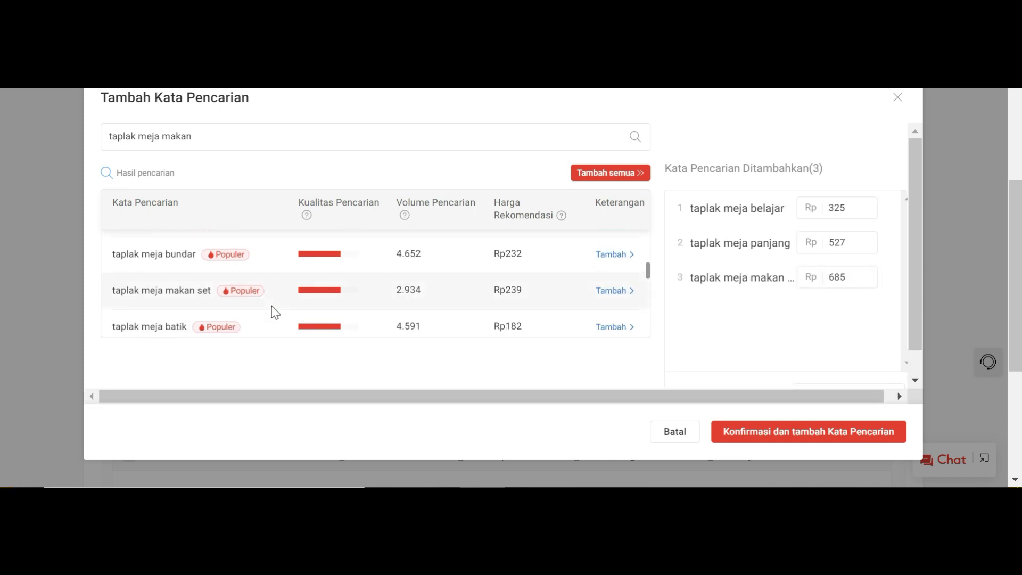
pyautogui.click(607, 291)
pyautogui.scroll(-2, 282, 295)
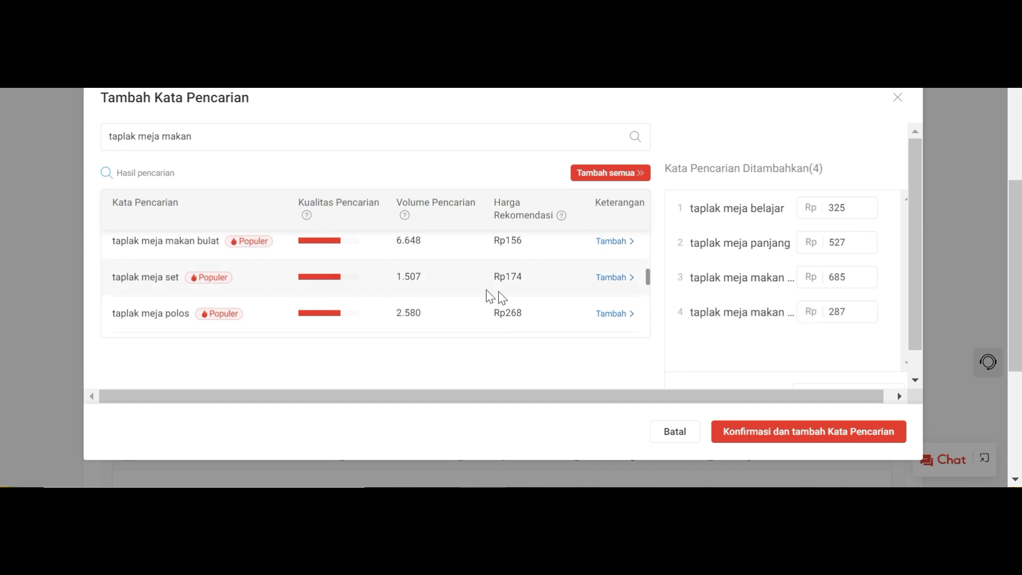
pyautogui.click(612, 315)
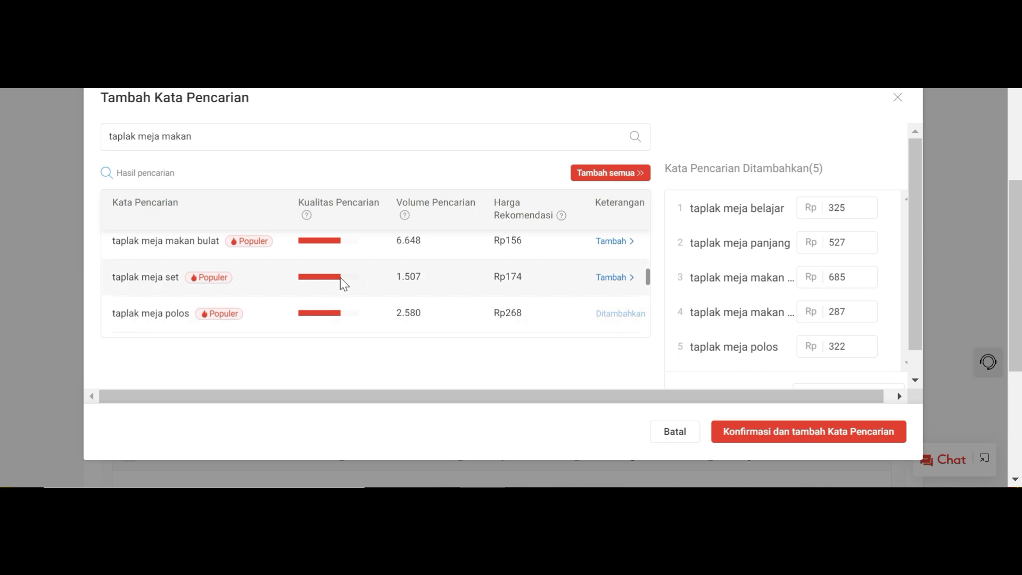
pyautogui.scroll(-3, 342, 283)
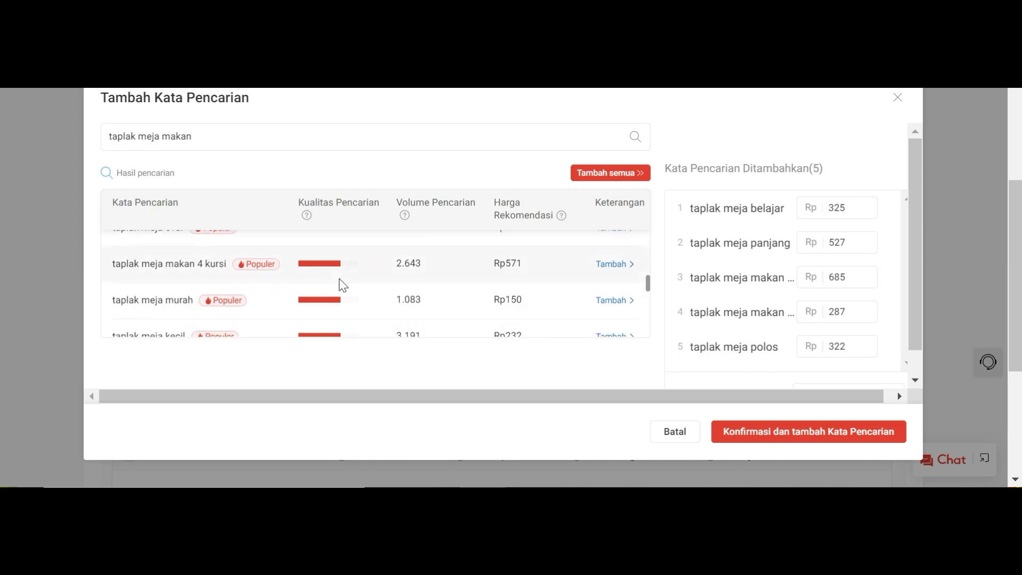
pyautogui.click(610, 300)
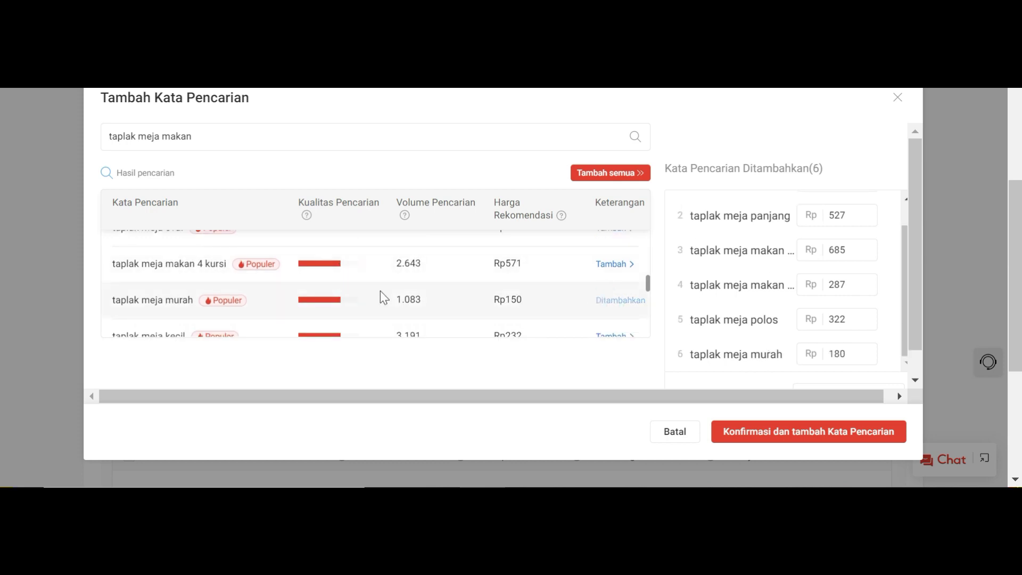
# Add the keyword "table runner taplak meja" from further down the search results
pyautogui.scroll(-3, 165, 334)
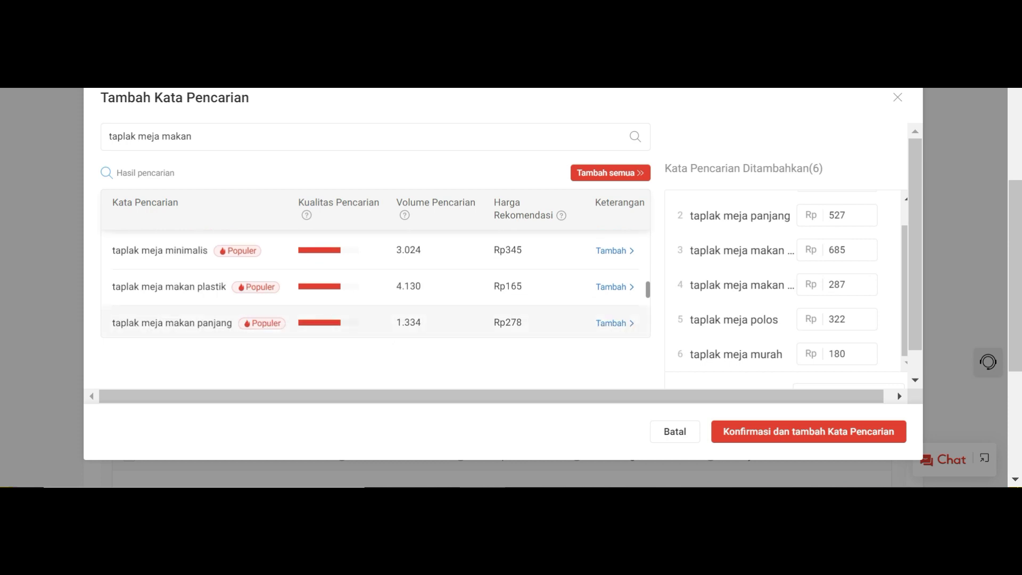
pyautogui.scroll(-3, 373, 287)
pyautogui.scroll(3, 218, 319)
pyautogui.scroll(-3, 219, 319)
pyautogui.scroll(-2, 221, 317)
pyautogui.scroll(-4, 221, 316)
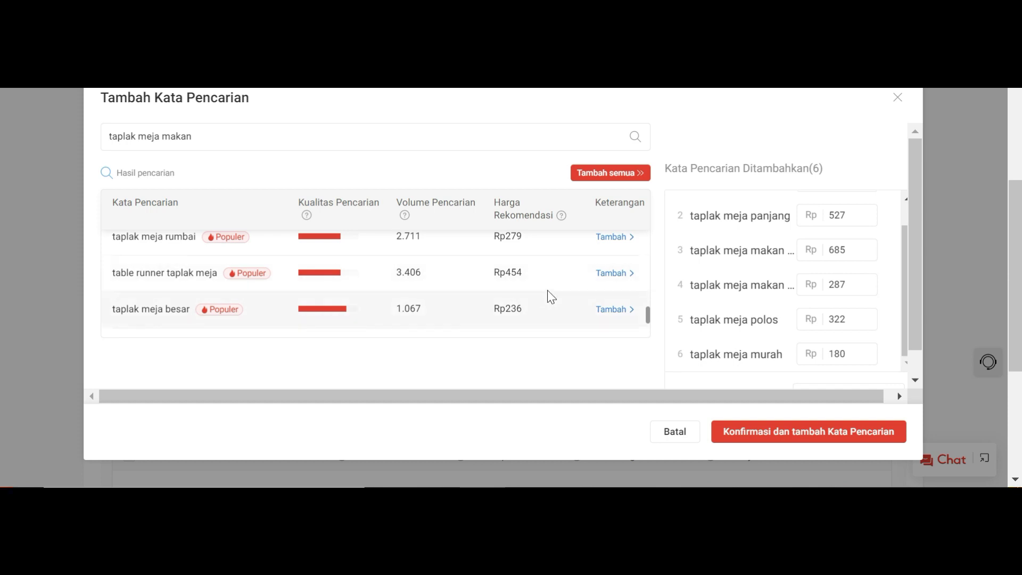
pyautogui.click(608, 274)
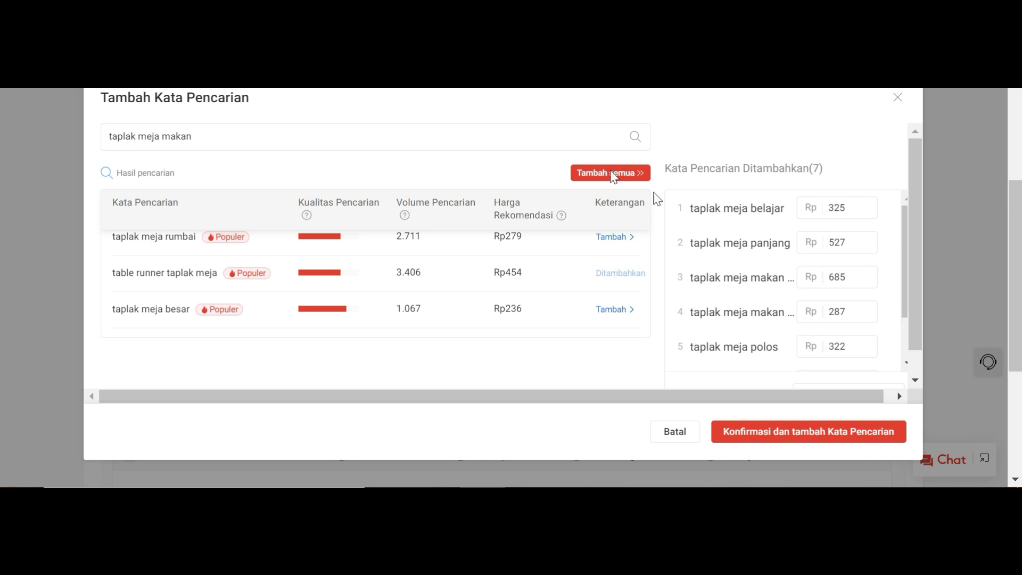
# In the new product form, enter the product name "Table Runner Taplak Meja Murah Polos", built from the added keywords
pyautogui.scroll(-2, 838, 305)
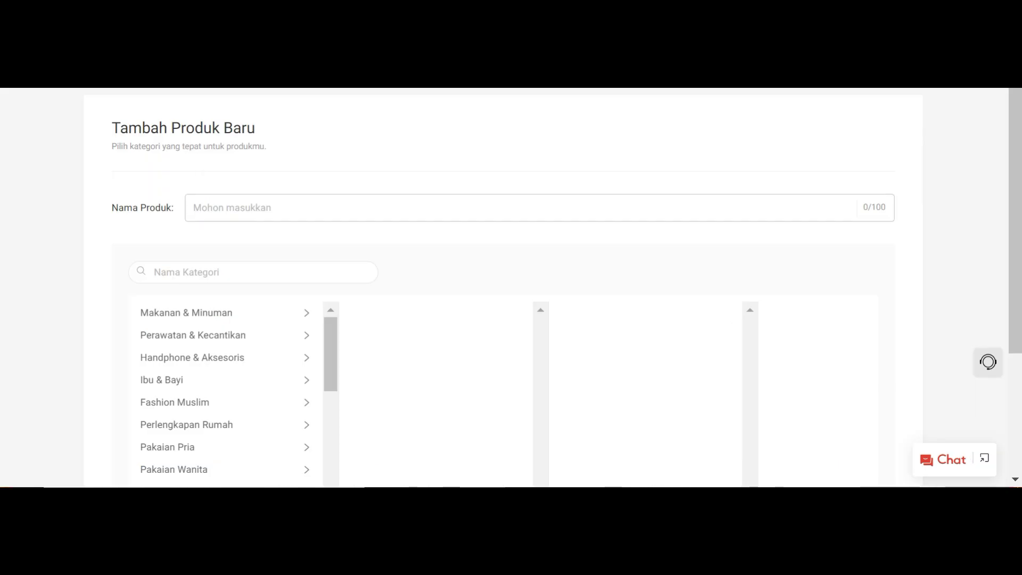
pyautogui.click(197, 207)
pyautogui.write('Tabl')
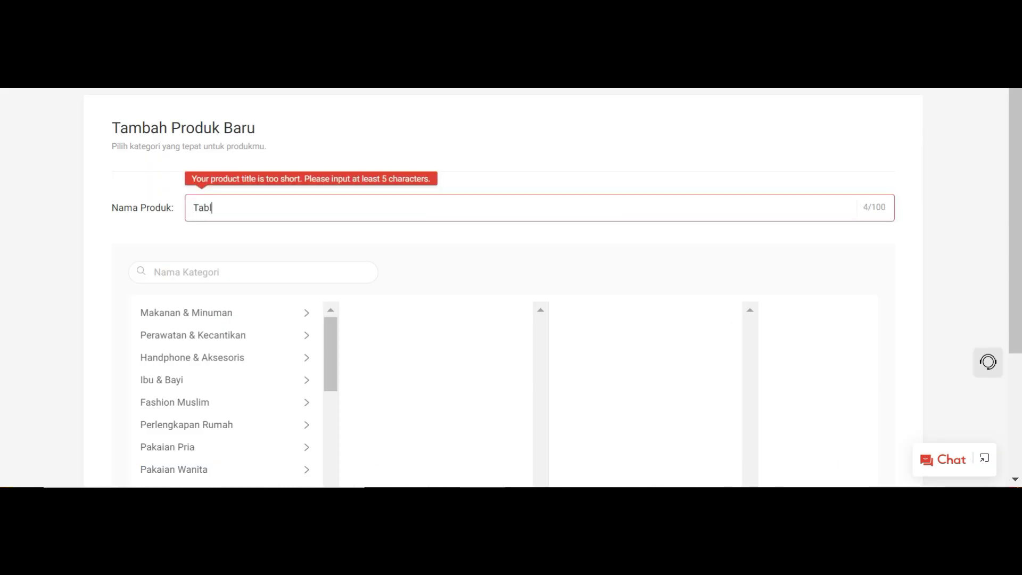
pyautogui.write('e Runner Tapk')
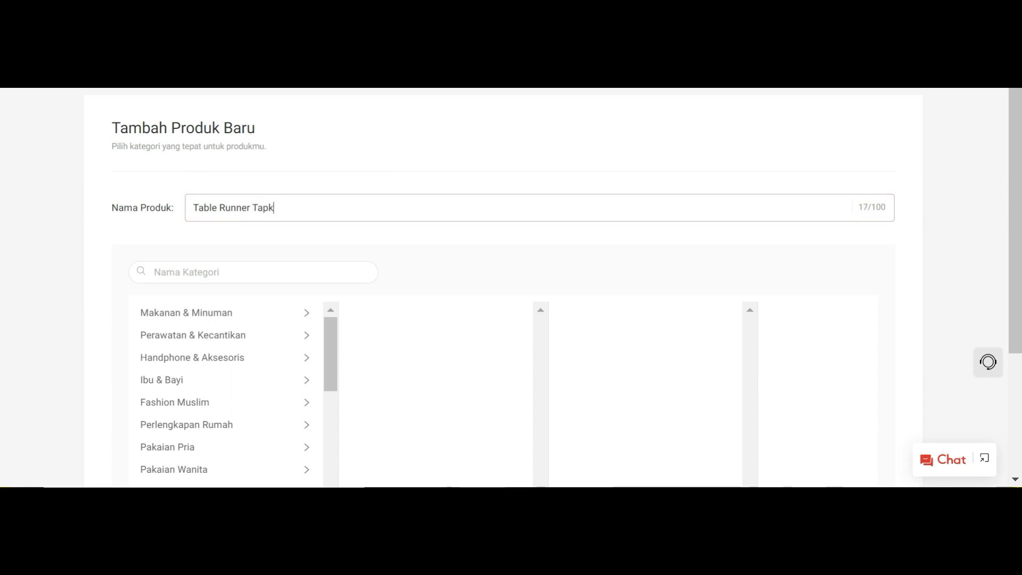
pyautogui.press('BackSpace')
pyautogui.write('lak Meja makan')
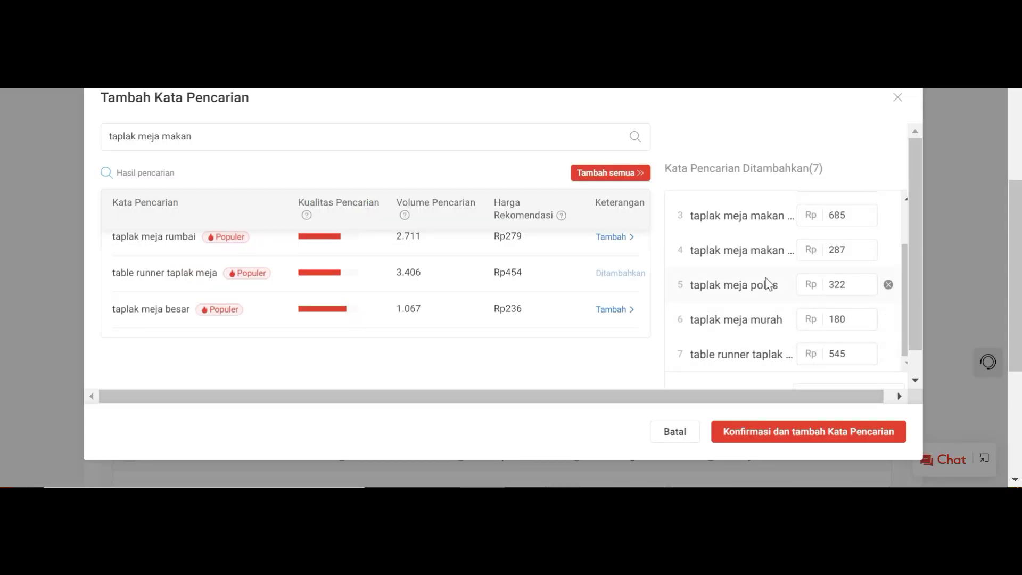
pyautogui.scroll(2, 766, 272)
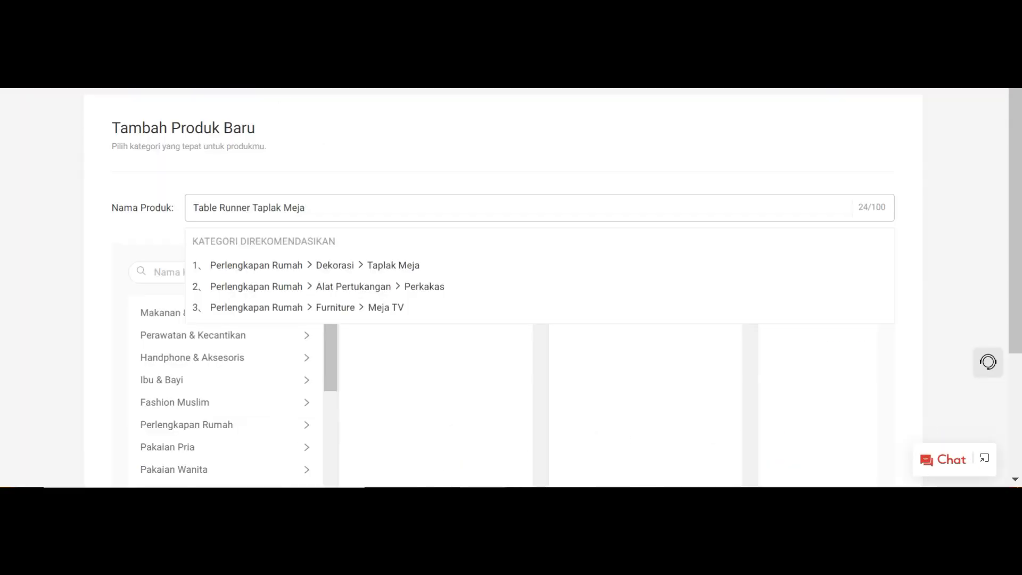
pyautogui.write('Murah Polos')
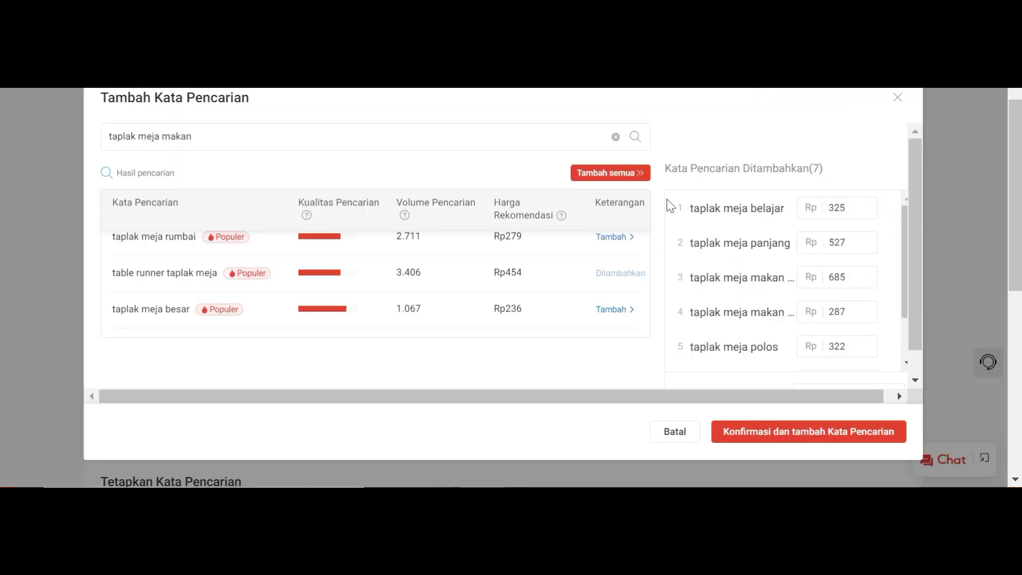
# Return to the ad's keyword selection, review the added keywords, and add the suggested keyword "taplak meja kotak"
pyautogui.scroll(-2, 788, 245)
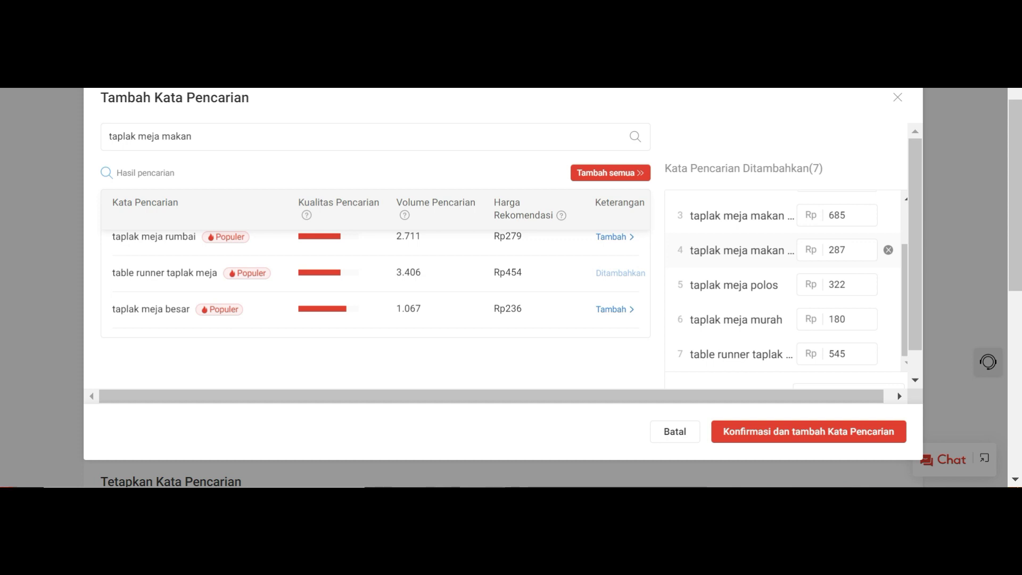
pyautogui.scroll(2, 771, 269)
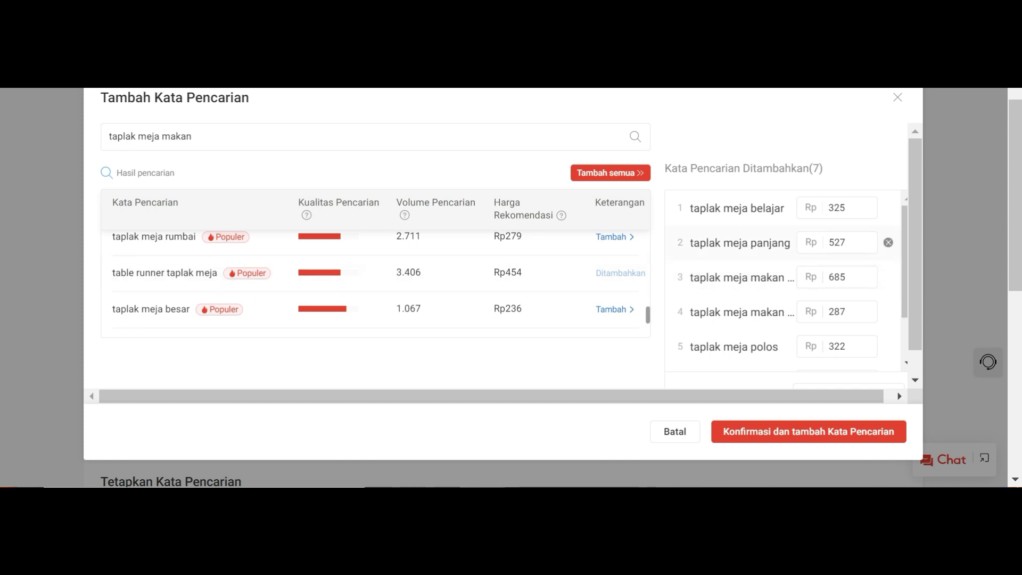
pyautogui.scroll(-2, 776, 226)
pyautogui.scroll(2, 776, 228)
pyautogui.scroll(-3, 757, 275)
pyautogui.scroll(-1, 756, 275)
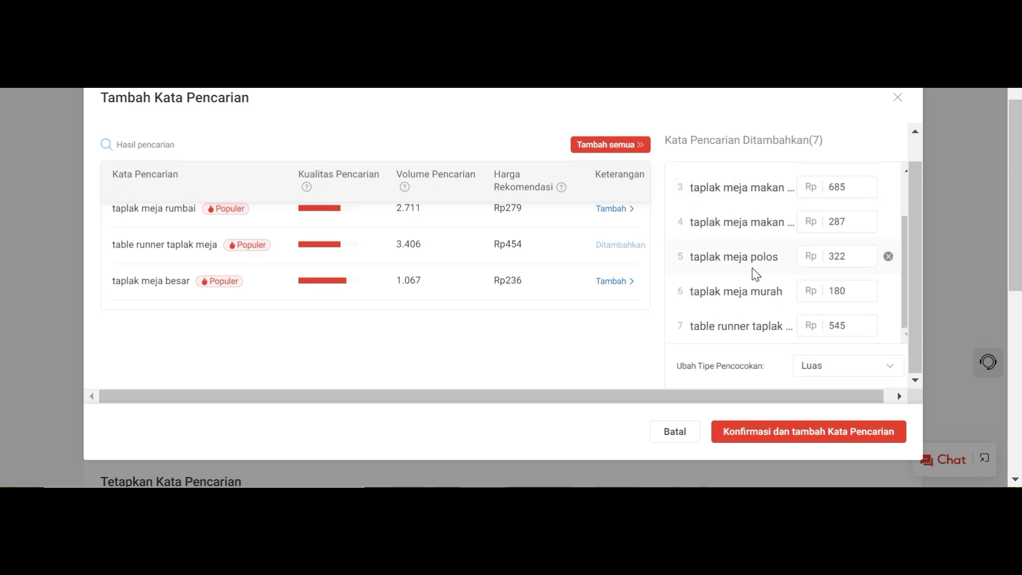
pyautogui.scroll(-2, 212, 265)
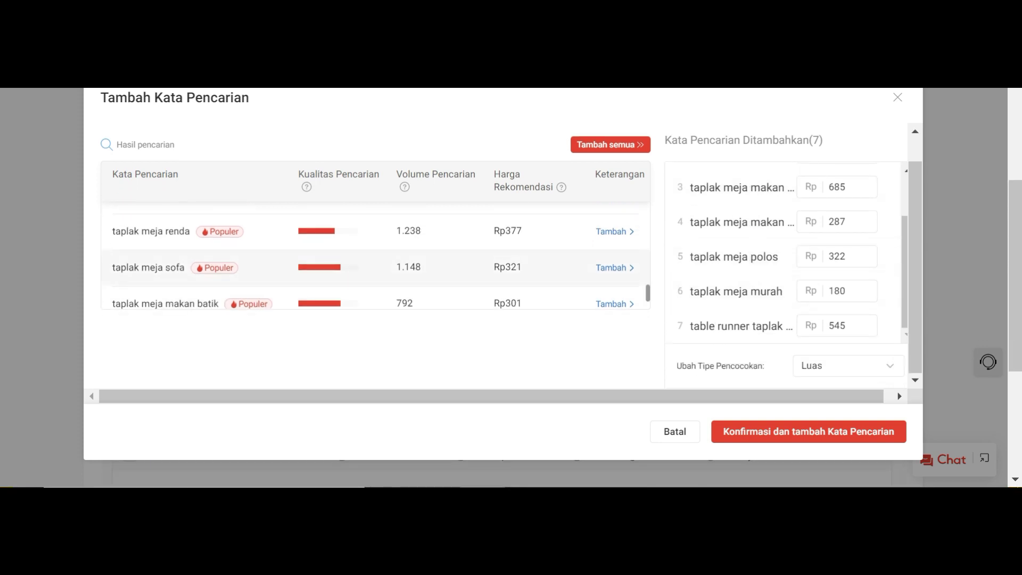
pyautogui.scroll(-2, 215, 270)
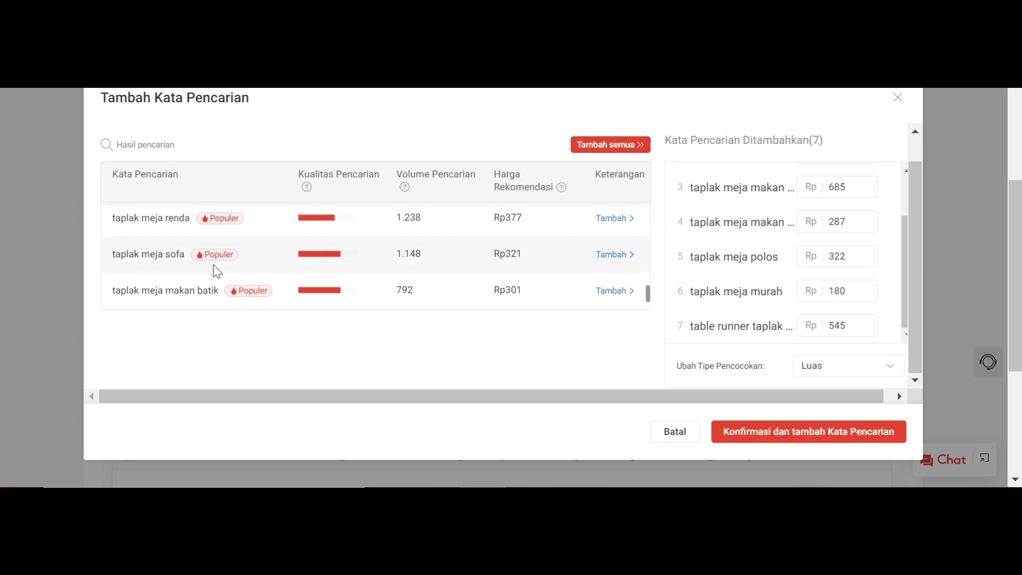
pyautogui.scroll(-2, 216, 271)
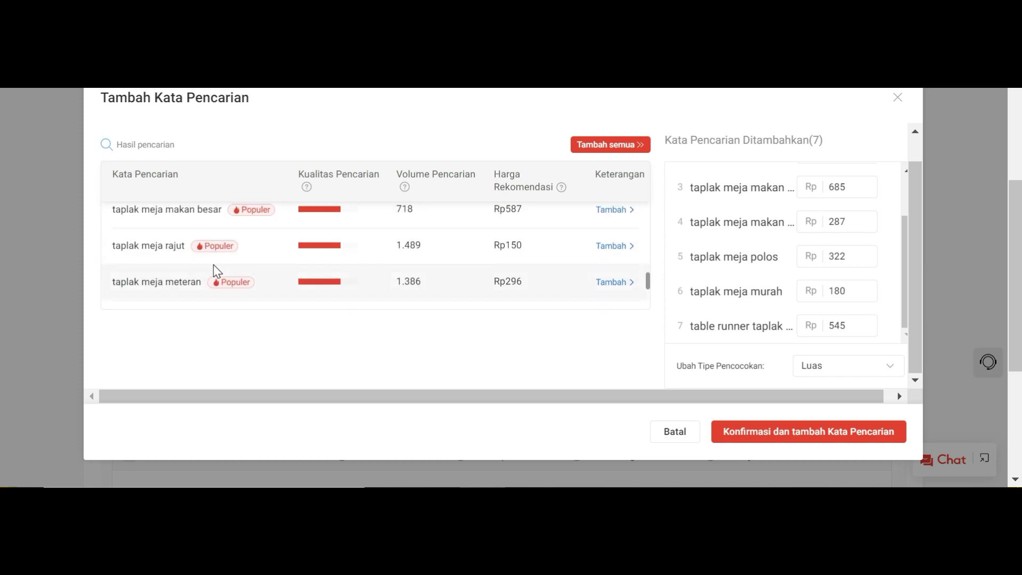
pyautogui.scroll(-2, 216, 271)
pyautogui.scroll(-2, 217, 272)
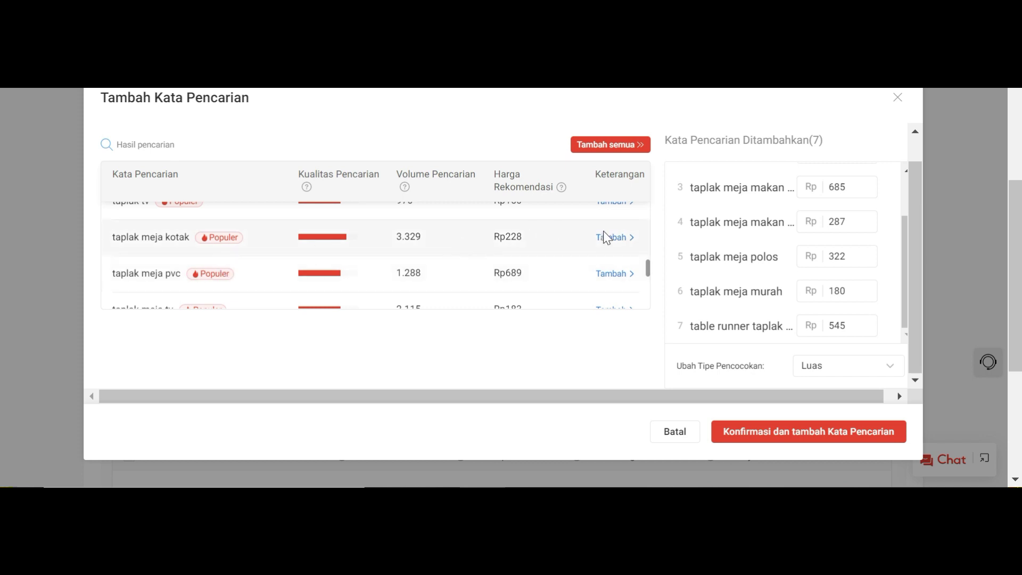
pyautogui.click(619, 241)
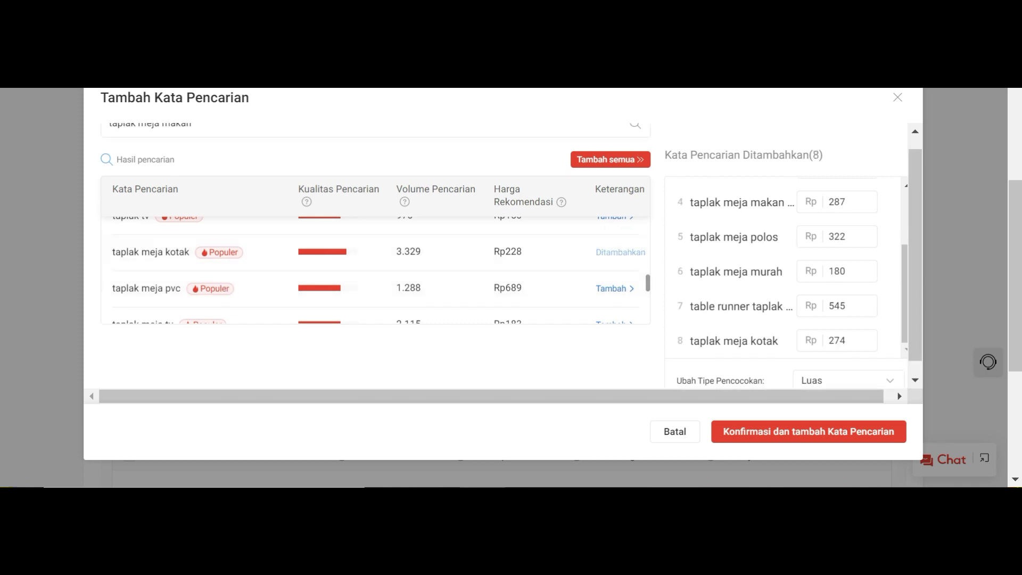
# Append "Kotak" to the product name in the new product form, and return to the ad's keyword selection
pyautogui.write('Kotak')
pyautogui.scroll(-2, 374, 258)
pyautogui.scroll(1, 256, 186)
# Search the keyword suggestions for "taplak meja tamu" in place of the previous search term
pyautogui.click(245, 125)
pyautogui.press('BackSpace')
pyautogui.press('BackSpace')
pyautogui.press('BackSpace')
pyautogui.press('BackSpace')
pyautogui.press('BackSpace')
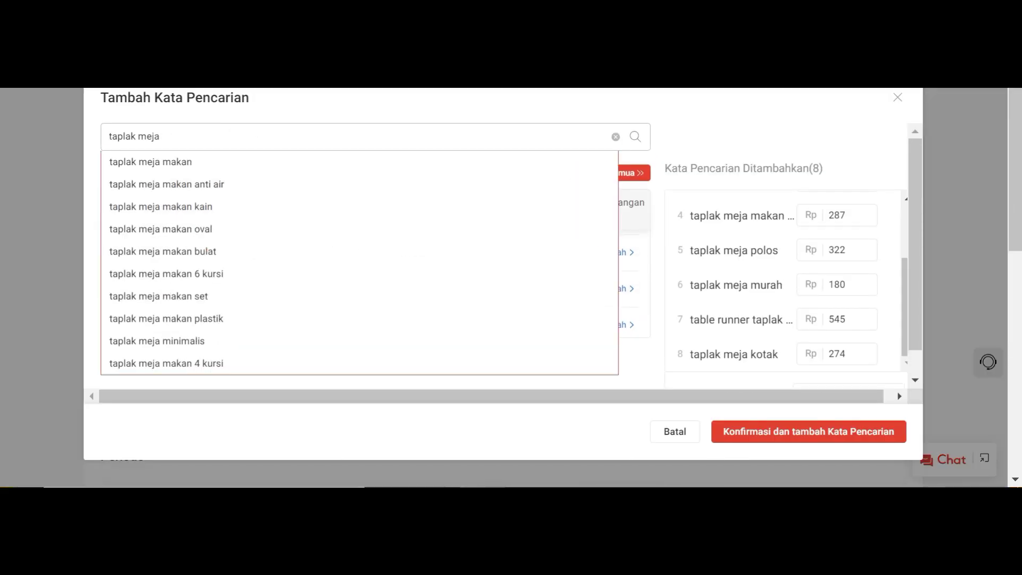
pyautogui.write('tamu')
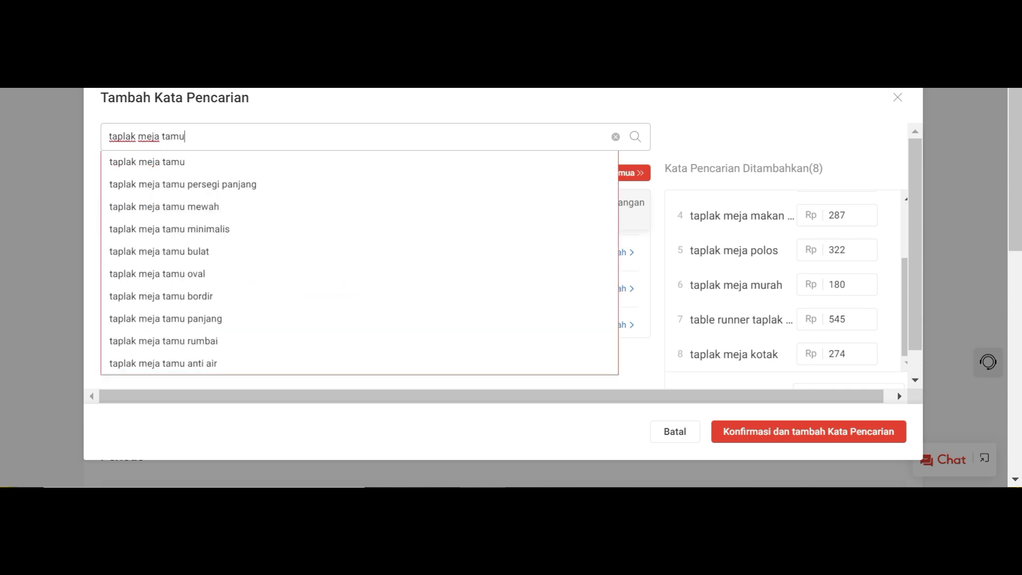
pyautogui.press('Return')
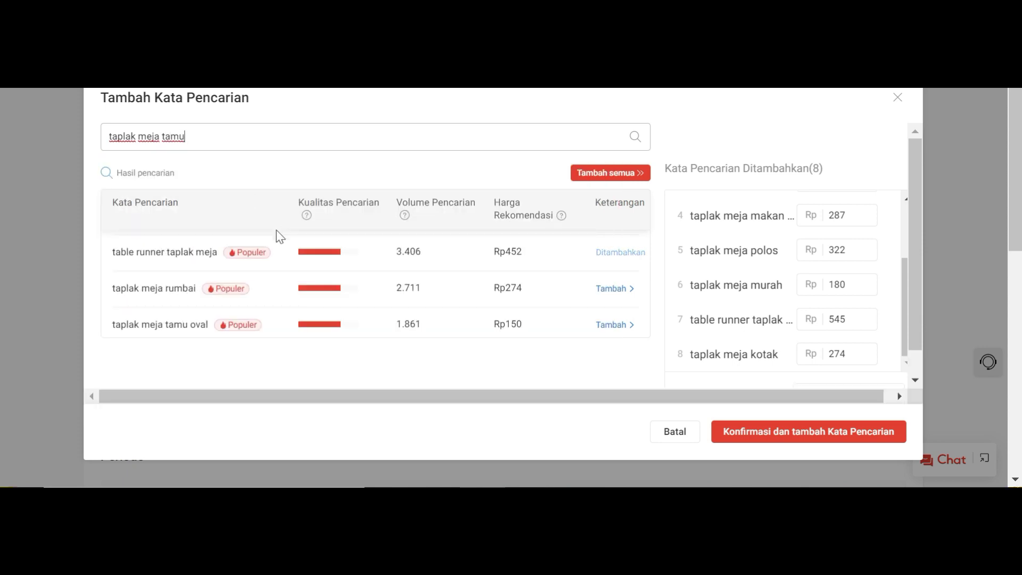
# Add the suggested keyword "taplak meja putih" to the ad from the "taplak meja tamu" results
pyautogui.scroll(-2, 307, 285)
pyautogui.scroll(3, 307, 285)
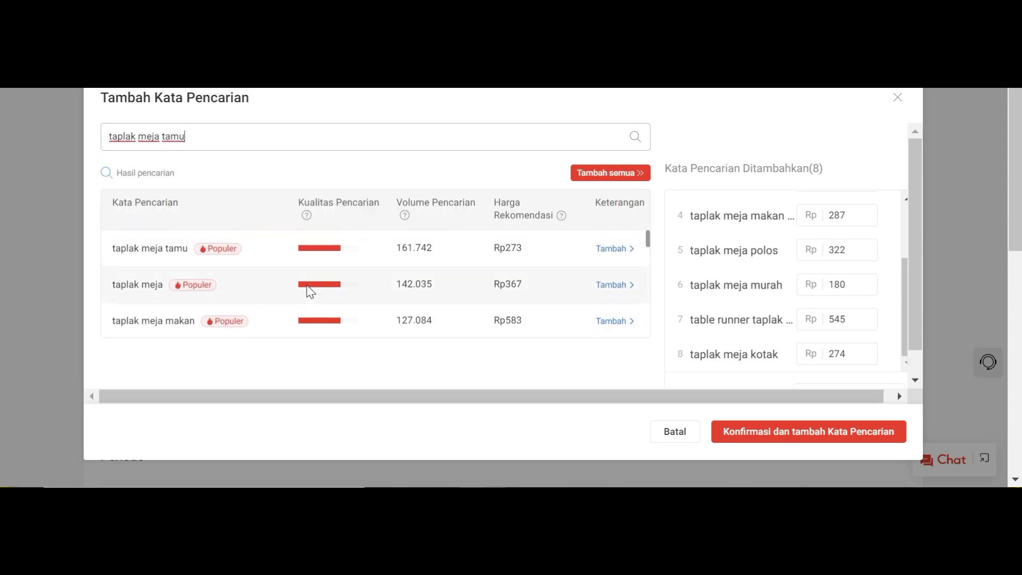
pyautogui.scroll(-3, 307, 286)
pyautogui.scroll(-2, 306, 285)
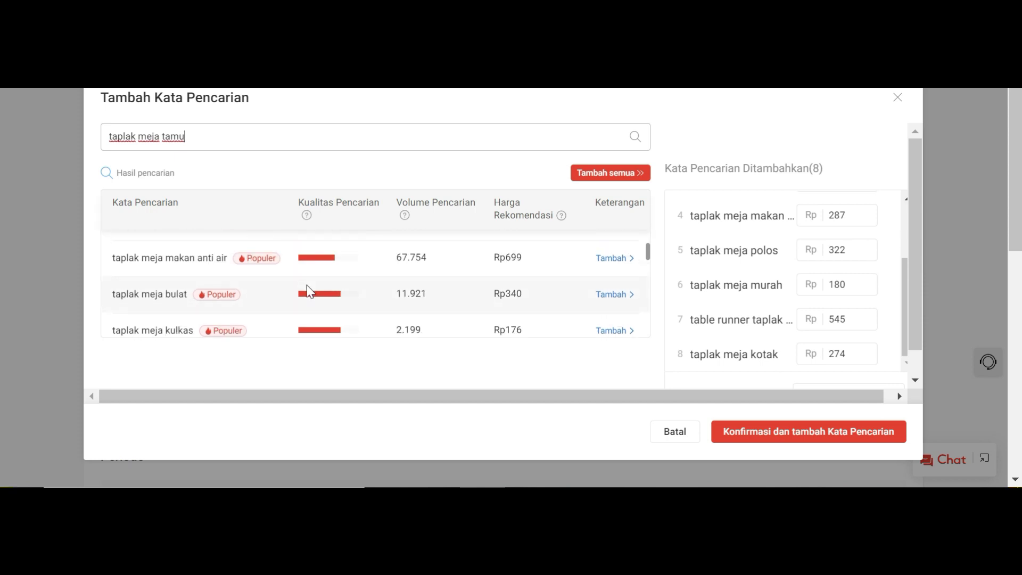
pyautogui.scroll(-2, 307, 290)
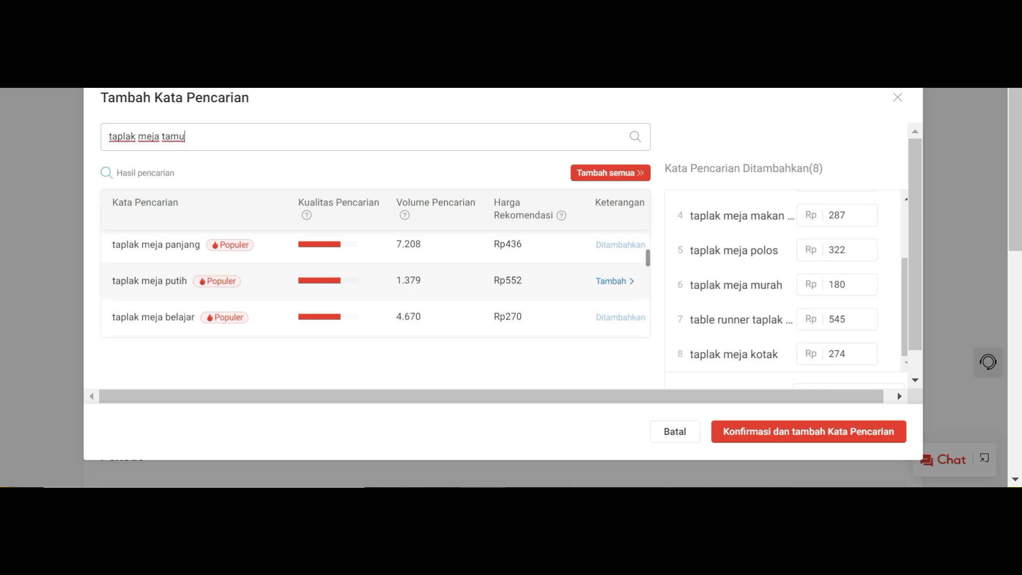
pyautogui.click(613, 282)
# Add the suggested keywords "taplak meja kecil" and "taplak meja tamu minimalis" to the ad
pyautogui.scroll(-3, 337, 286)
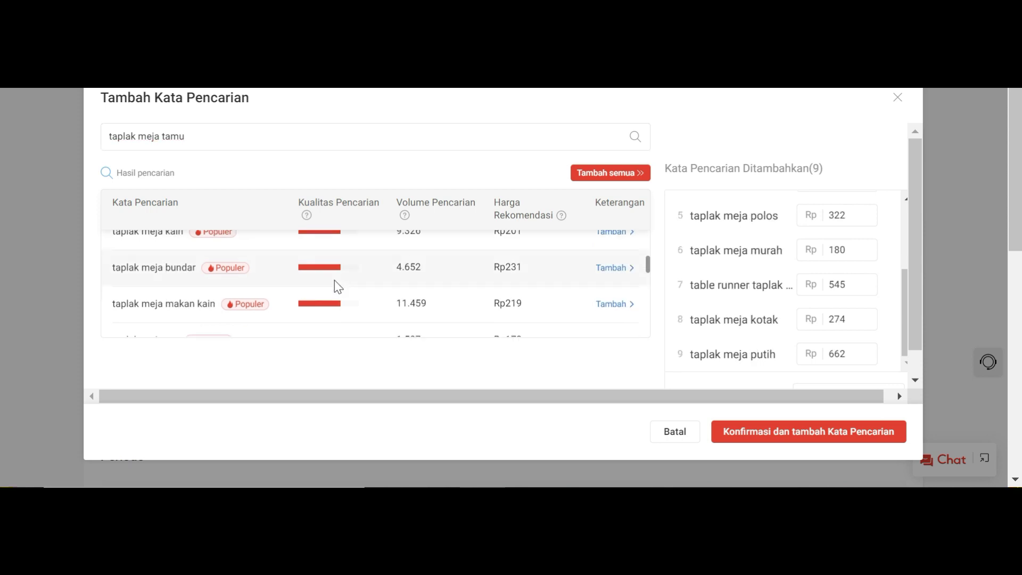
pyautogui.scroll(-3, 335, 281)
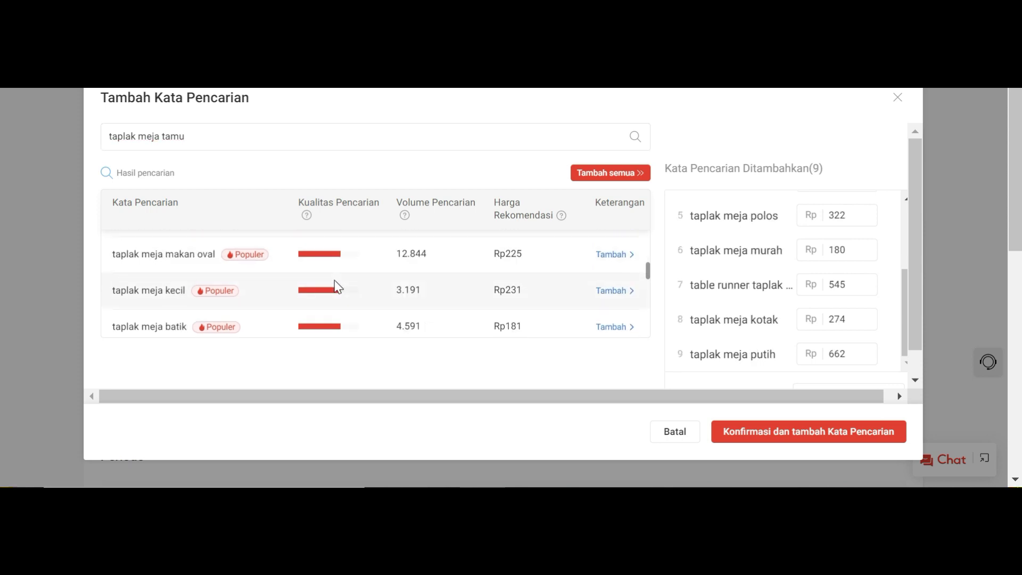
pyautogui.click(610, 293)
pyautogui.scroll(-3, 461, 300)
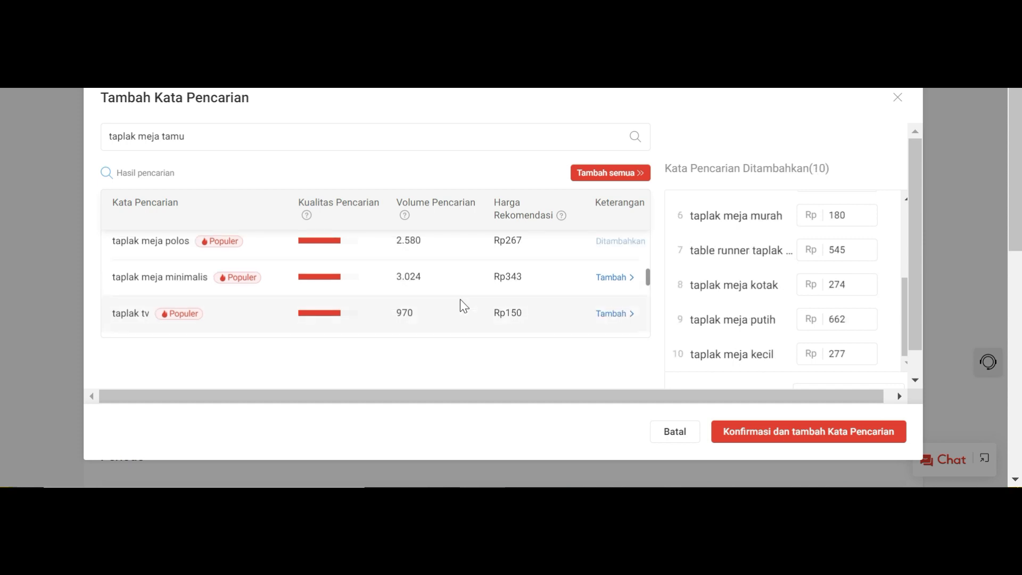
pyautogui.scroll(-3, 461, 301)
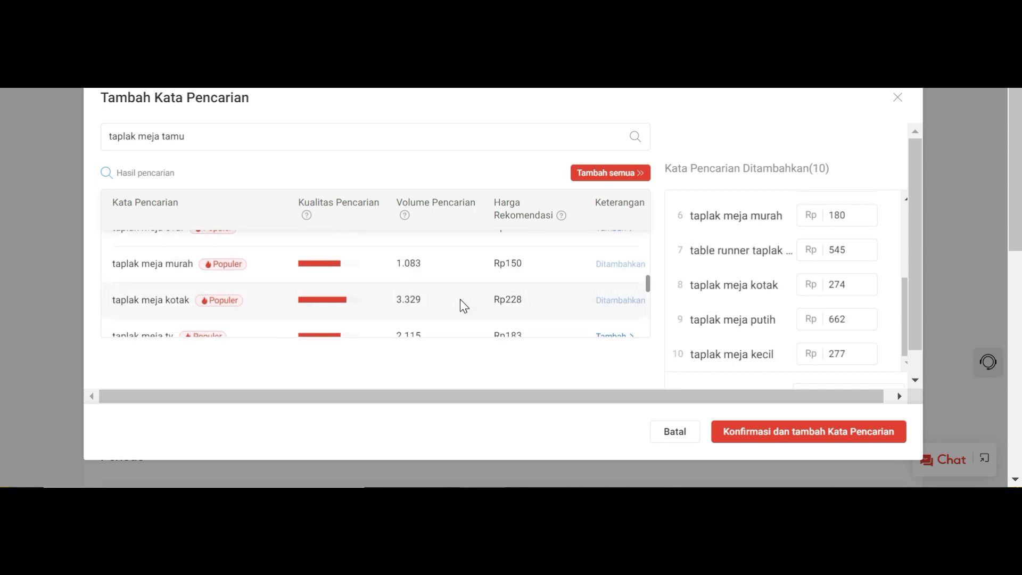
pyautogui.scroll(-3, 458, 304)
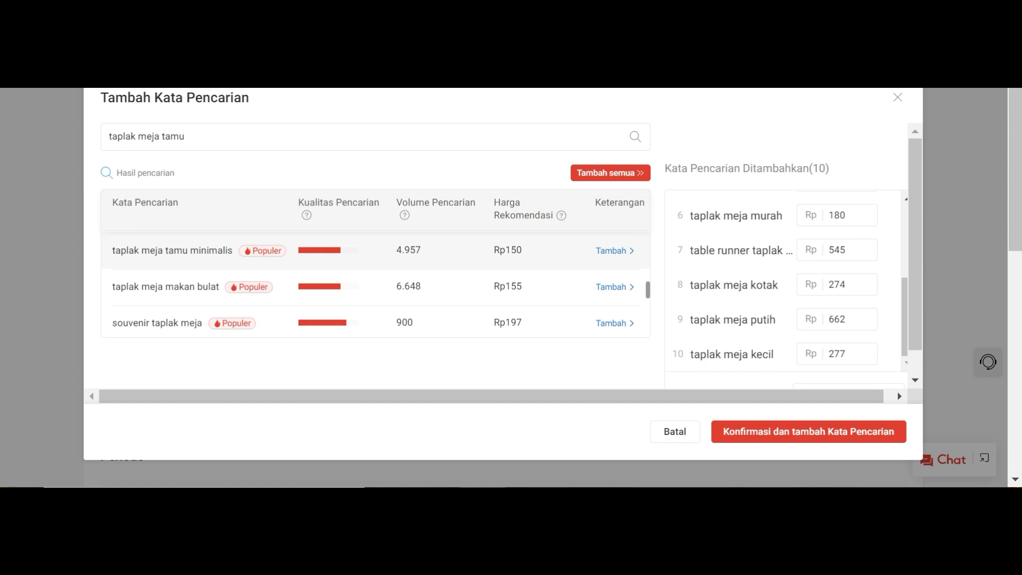
pyautogui.click(613, 251)
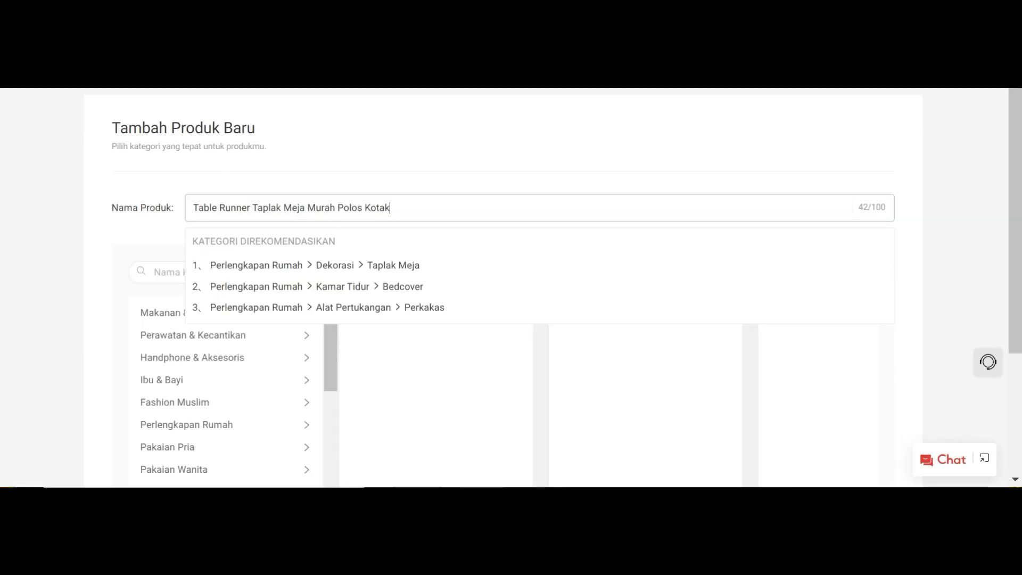
# In the new product form, append "Tamu Minimalis Kecil Bulat" to the end of the product name
pyautogui.write('T')
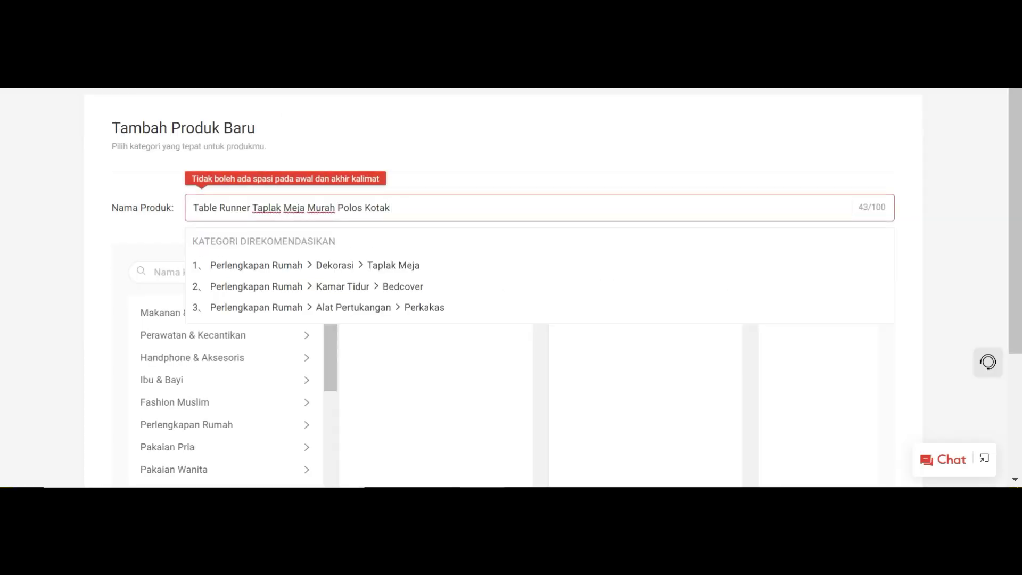
pyautogui.write('amu')
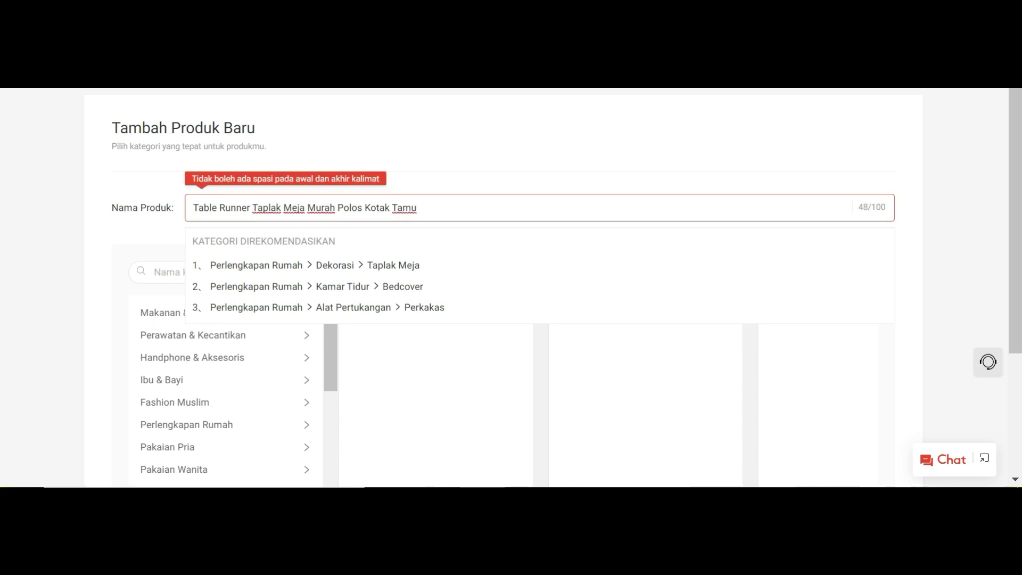
pyautogui.write(' Minimalis')
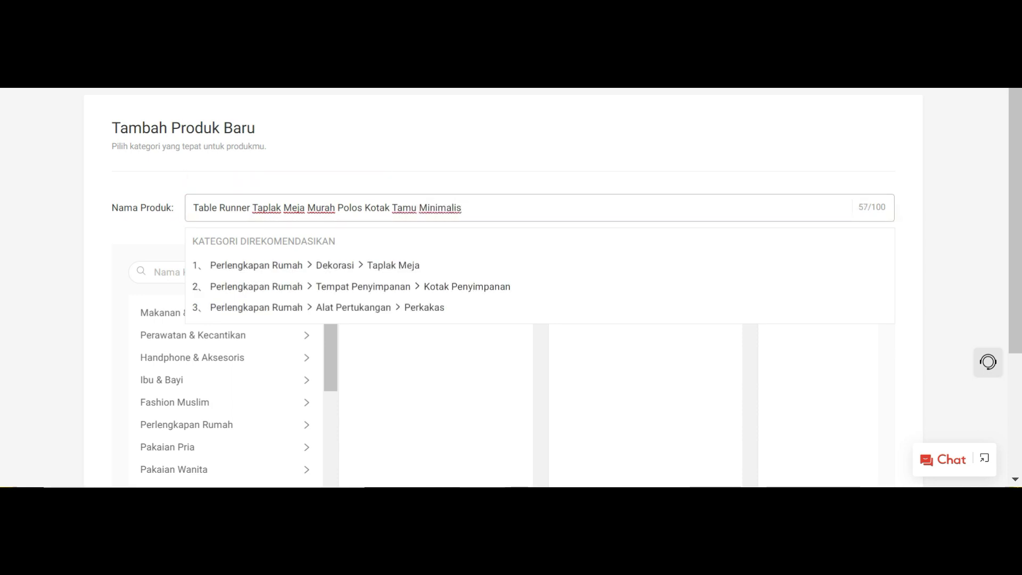
pyautogui.write(' Kecil')
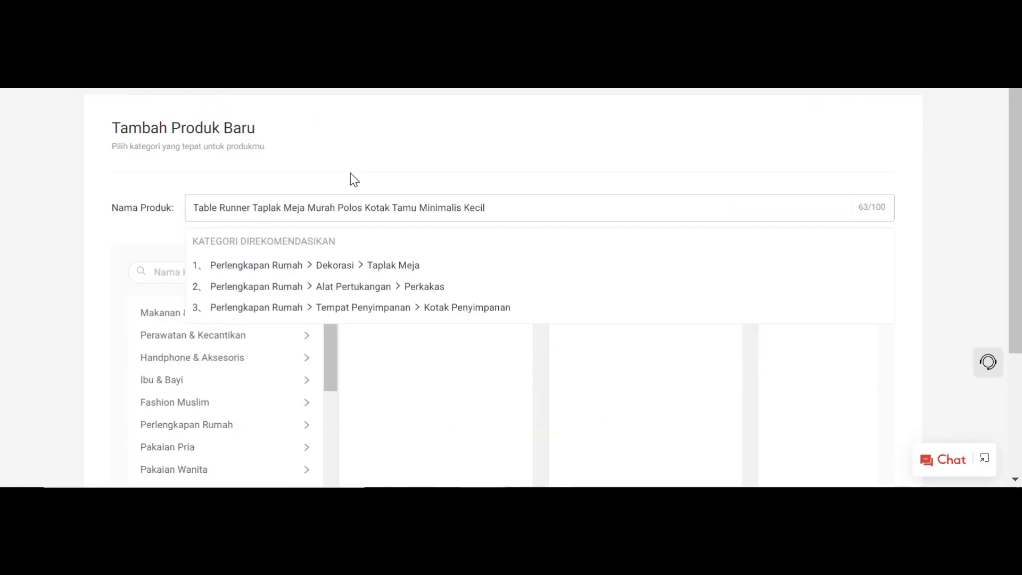
pyautogui.write('Bula')
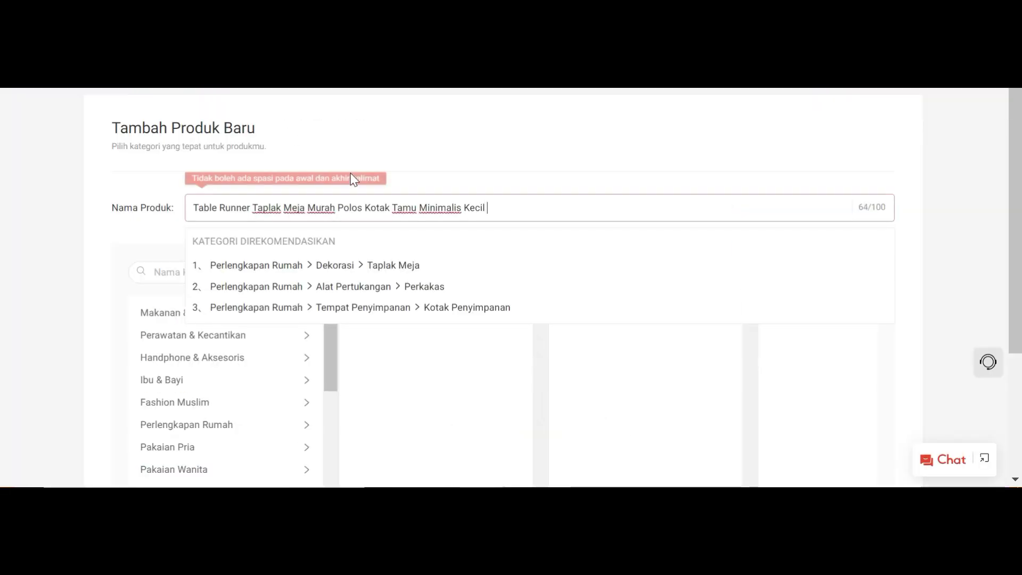
pyautogui.write('t')
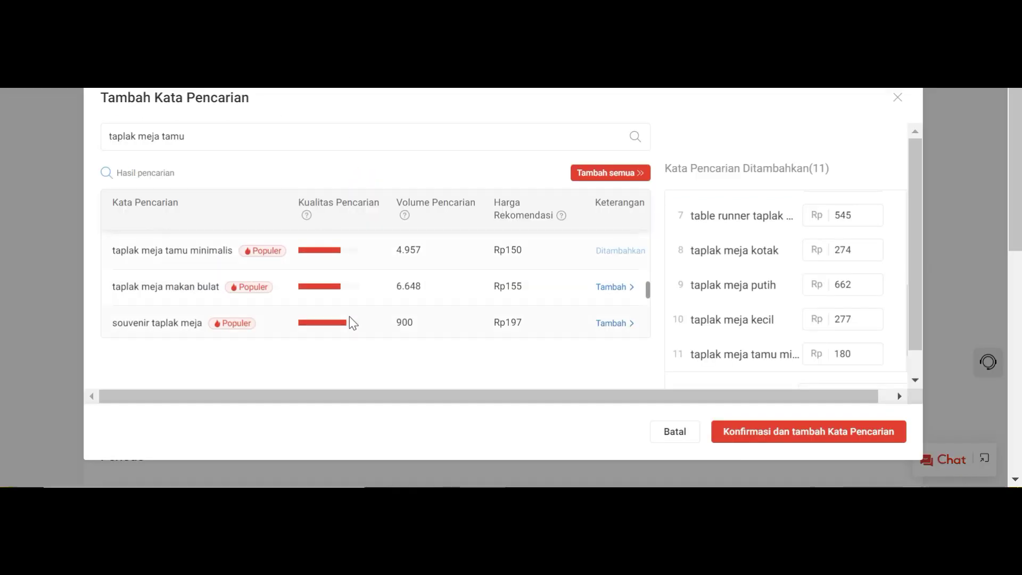
# In the ad's keyword selection, add the suggested keywords "taplak meja tamu panjang" and "taplak meja besar"
pyautogui.scroll(-3, 348, 309)
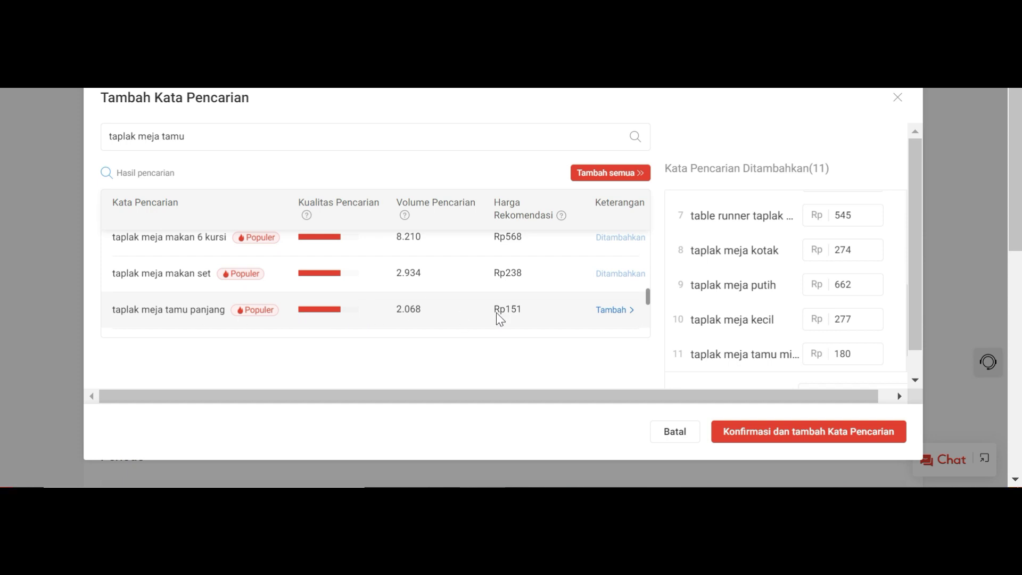
pyautogui.click(601, 318)
pyautogui.scroll(-2, 323, 302)
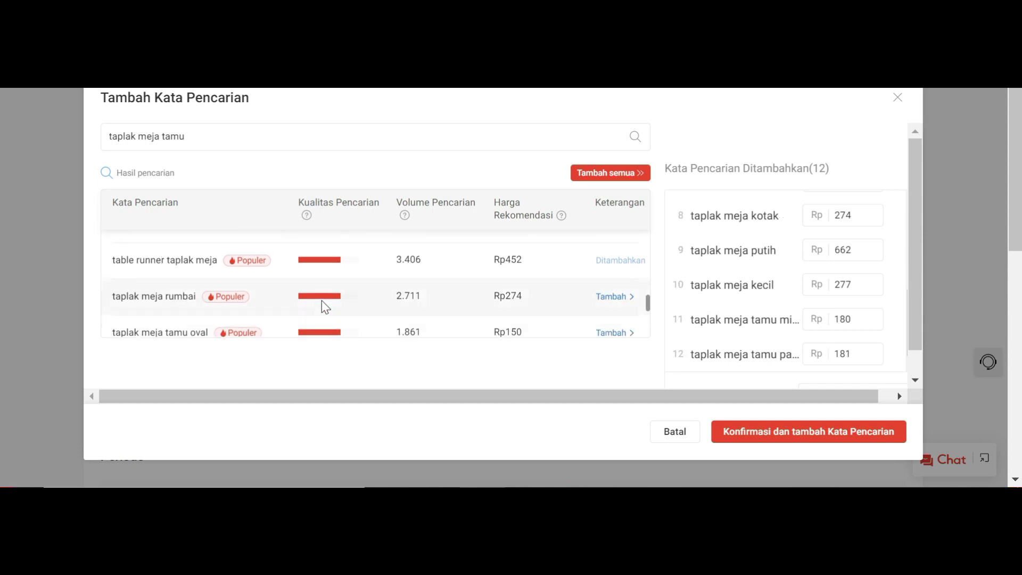
pyautogui.scroll(-3, 322, 300)
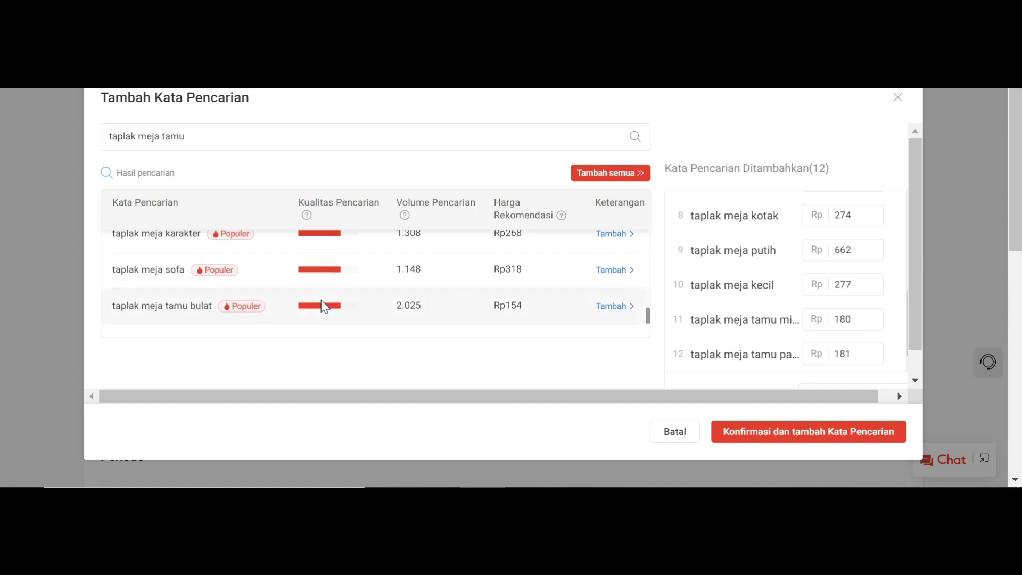
pyautogui.scroll(-3, 322, 301)
pyautogui.scroll(-3, 322, 301)
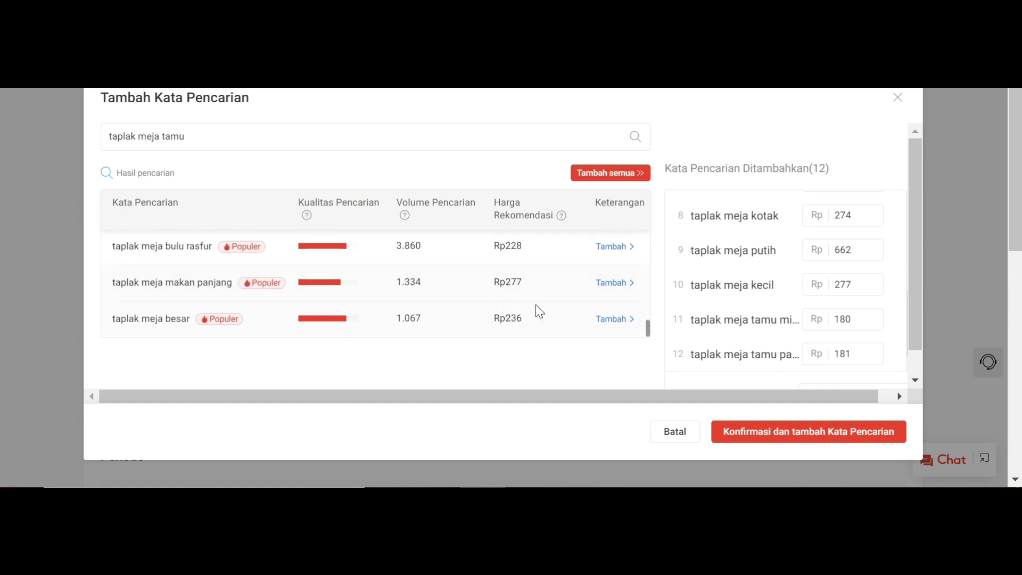
pyautogui.click(611, 319)
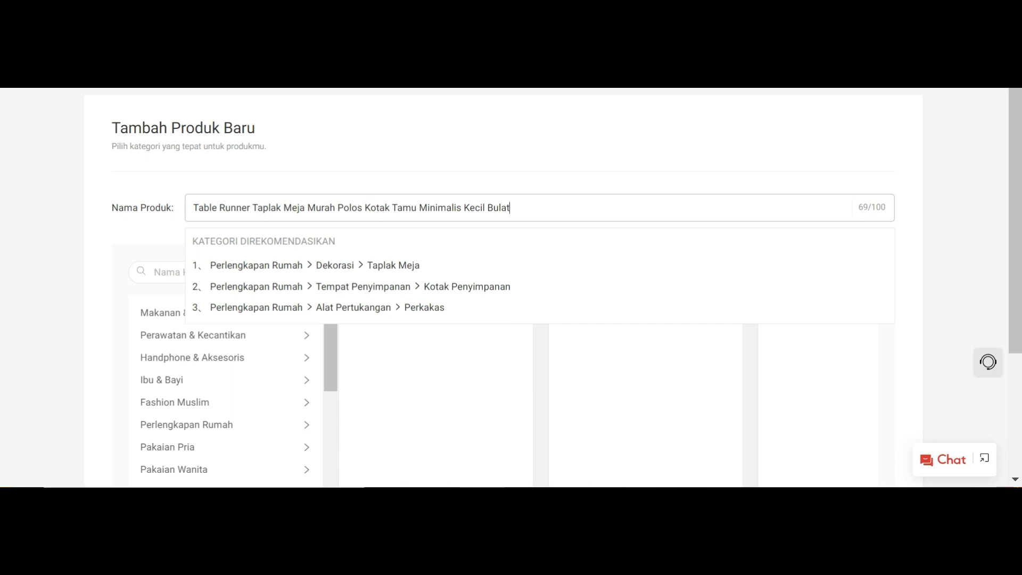
# In the product name, move "Tamu Minimalis" to directly after "Taplak Meja", before "Murah"
pyautogui.moveTo(392, 207); pyautogui.dragTo(461, 207)
pyautogui.hotkey('ctrl', 'c')
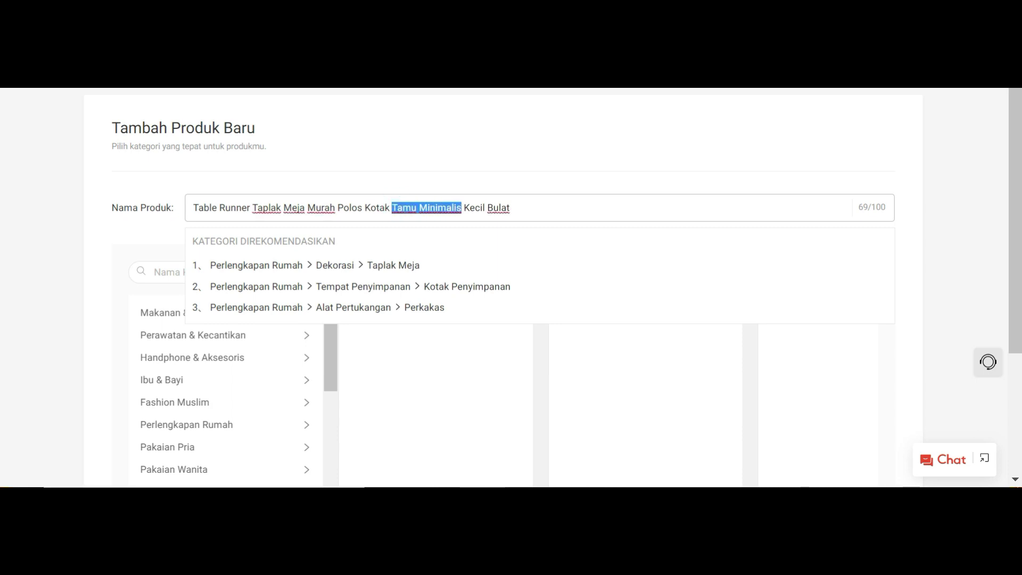
pyautogui.press('BackSpace')
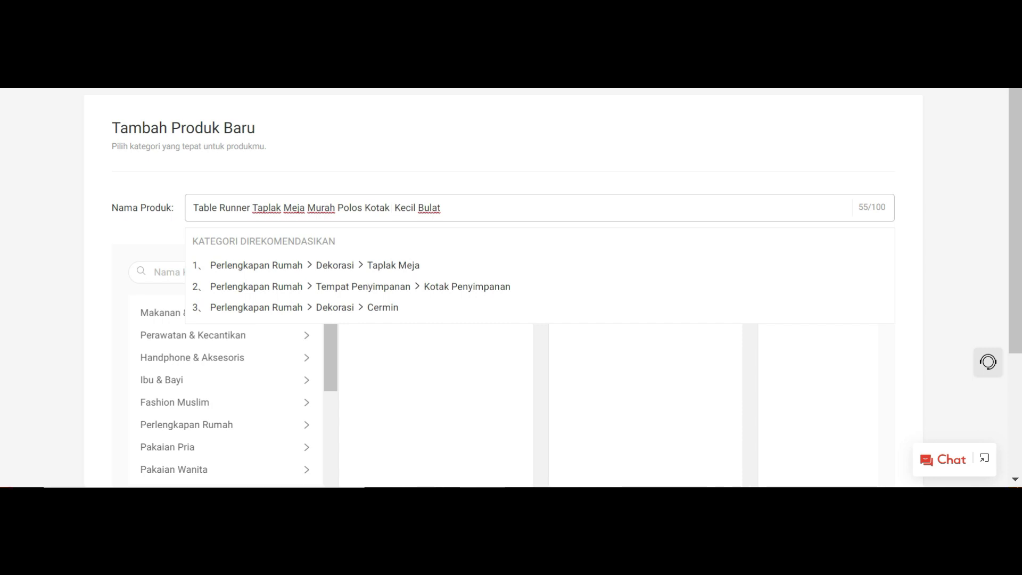
pyautogui.click(306, 207)
pyautogui.click(307, 206)
pyautogui.hotkey('ctrl', 'v')
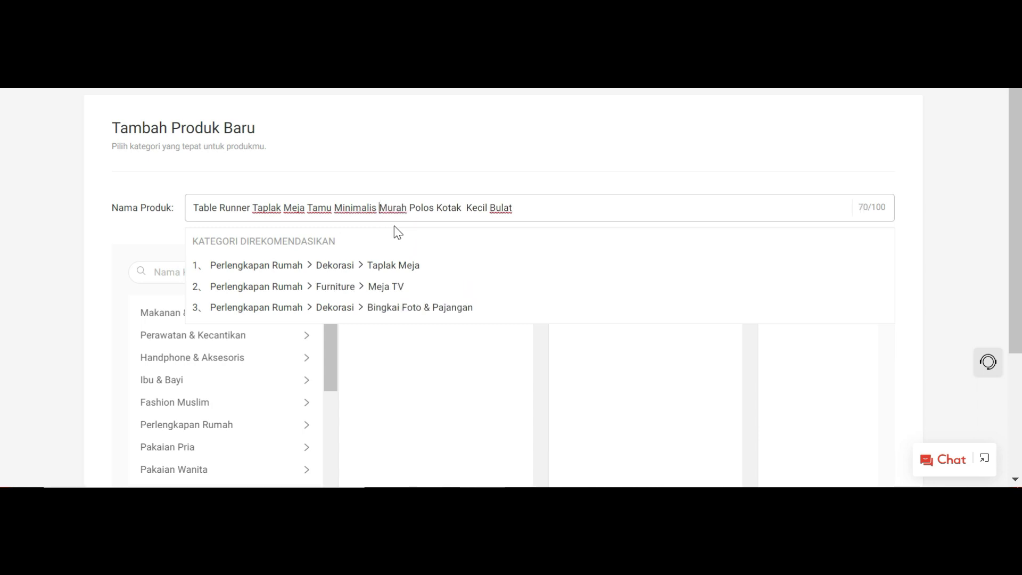
pyautogui.click(466, 209)
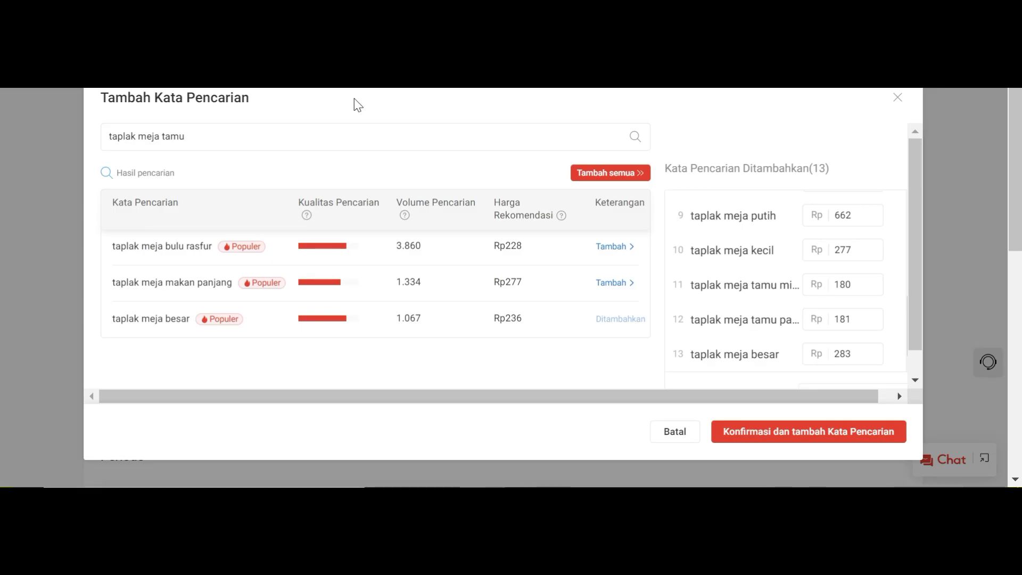
# Search the keyword suggestions for "table runner" and review the suggested terms with their search volumes and recommended prices
pyautogui.moveTo(228, 135); pyautogui.dragTo(48, 144)
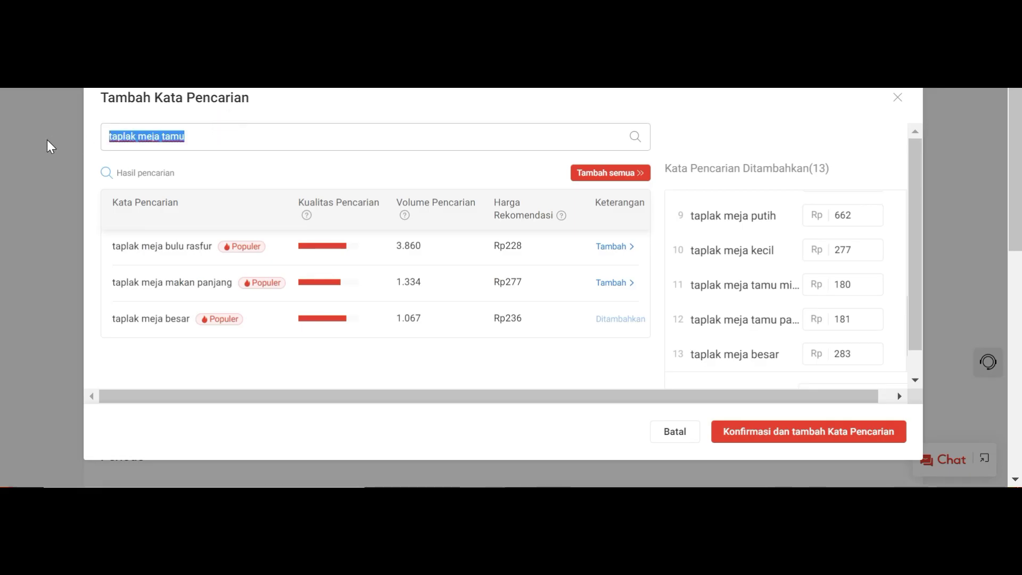
pyautogui.write('tab')
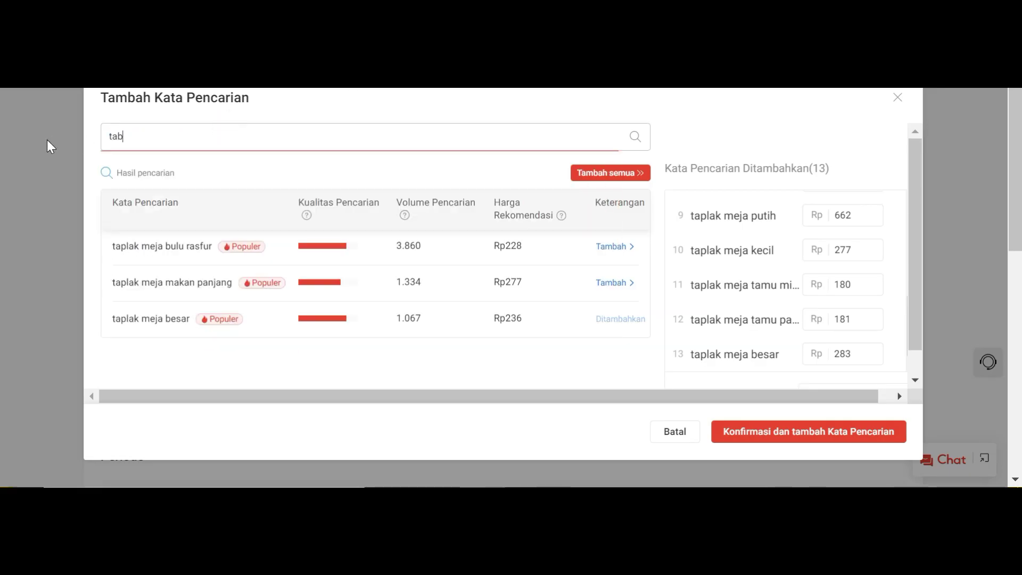
pyautogui.write('le runner')
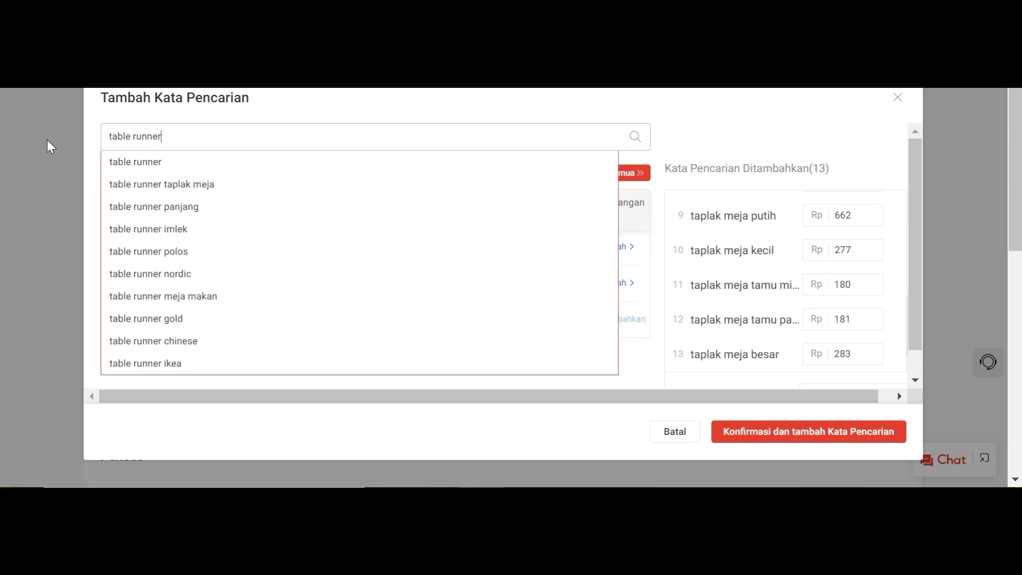
pyautogui.scroll(5, 251, 319)
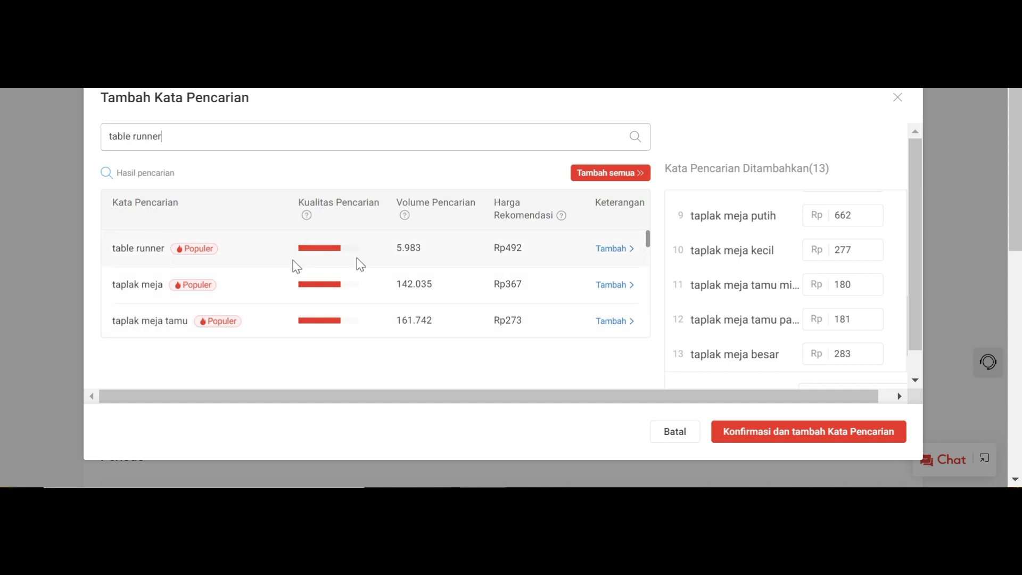
pyautogui.scroll(-2, 218, 290)
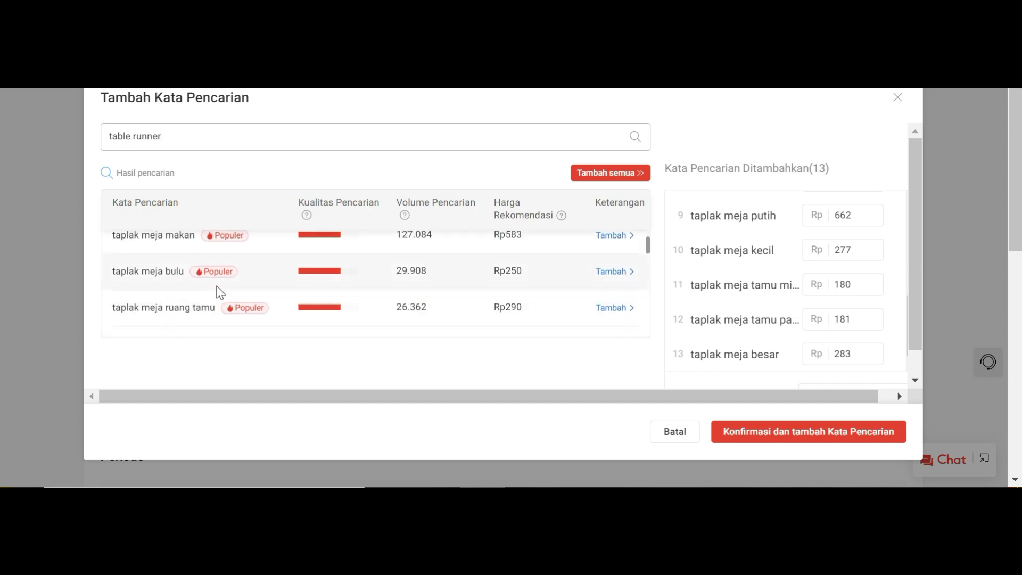
pyautogui.scroll(-2, 220, 292)
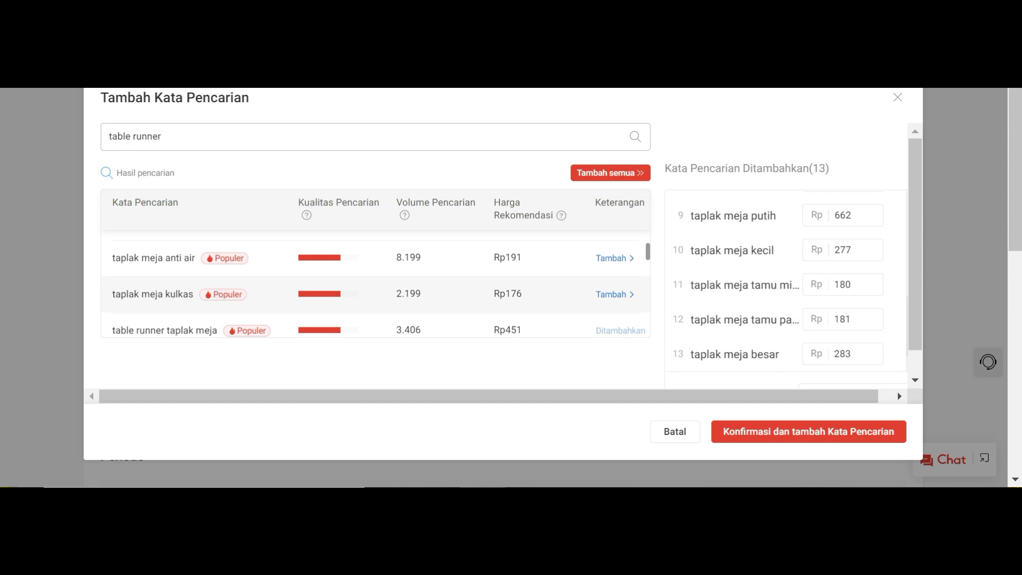
pyautogui.scroll(-2, 217, 288)
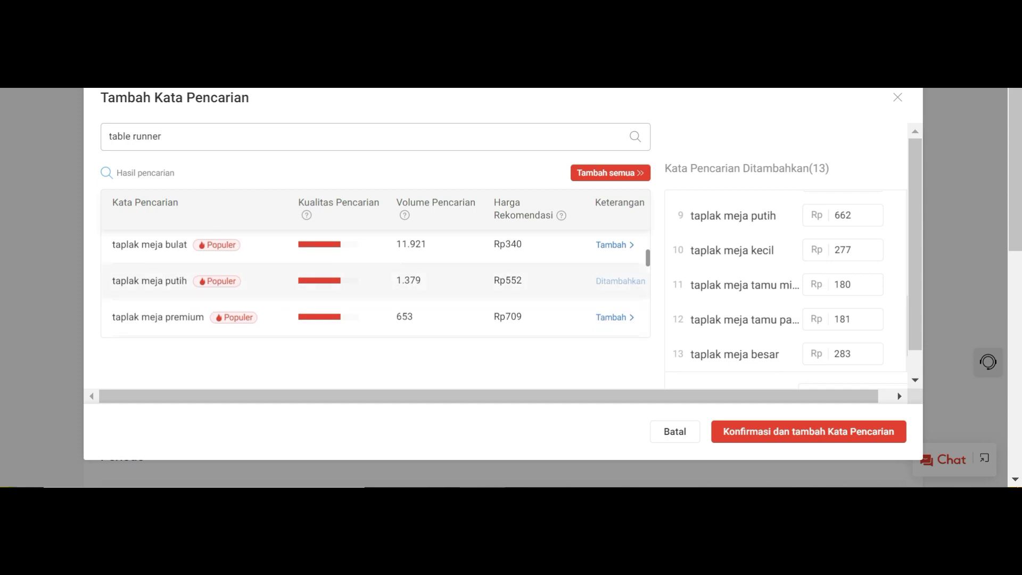
pyautogui.scroll(-2, 253, 312)
pyautogui.scroll(2, 253, 312)
pyautogui.scroll(-3, 434, 313)
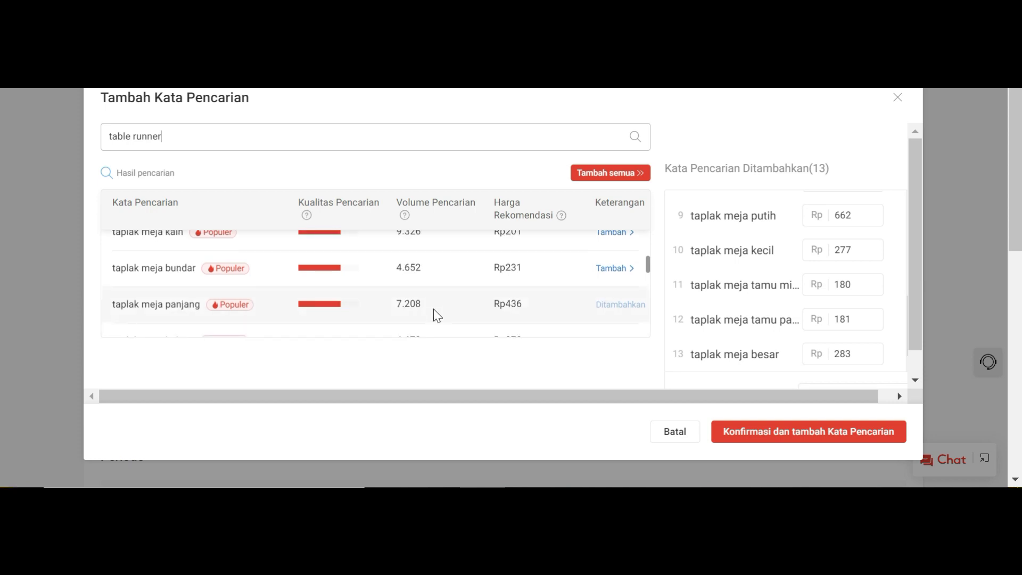
pyautogui.scroll(-2, 436, 315)
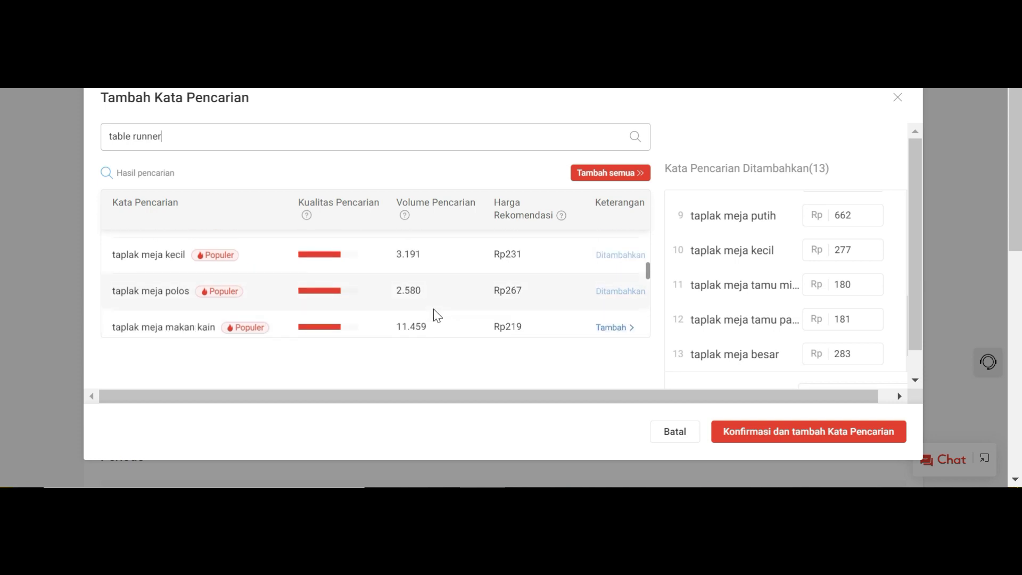
pyautogui.scroll(-2, 435, 316)
pyautogui.scroll(-2, 435, 315)
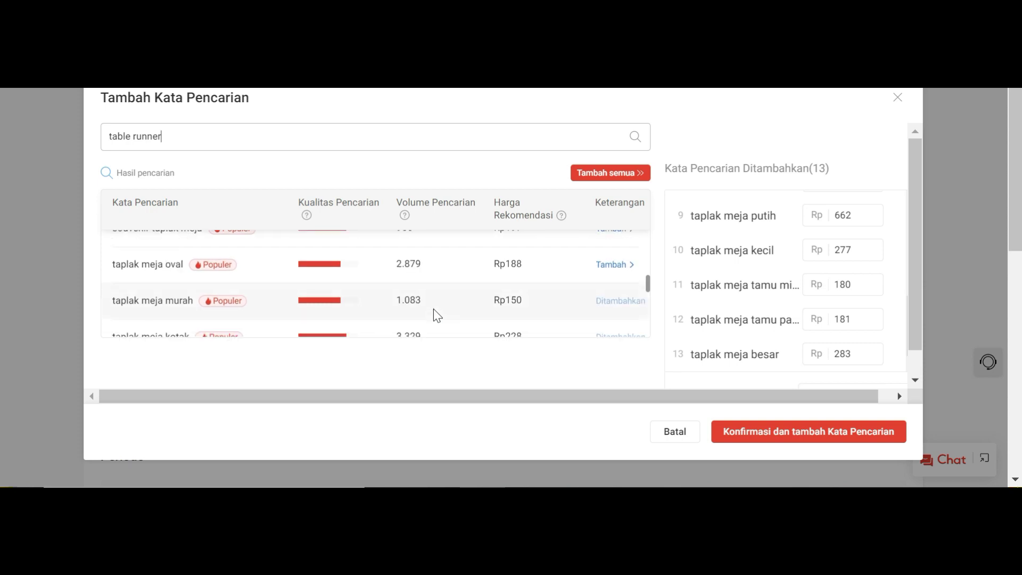
pyautogui.scroll(2, 436, 315)
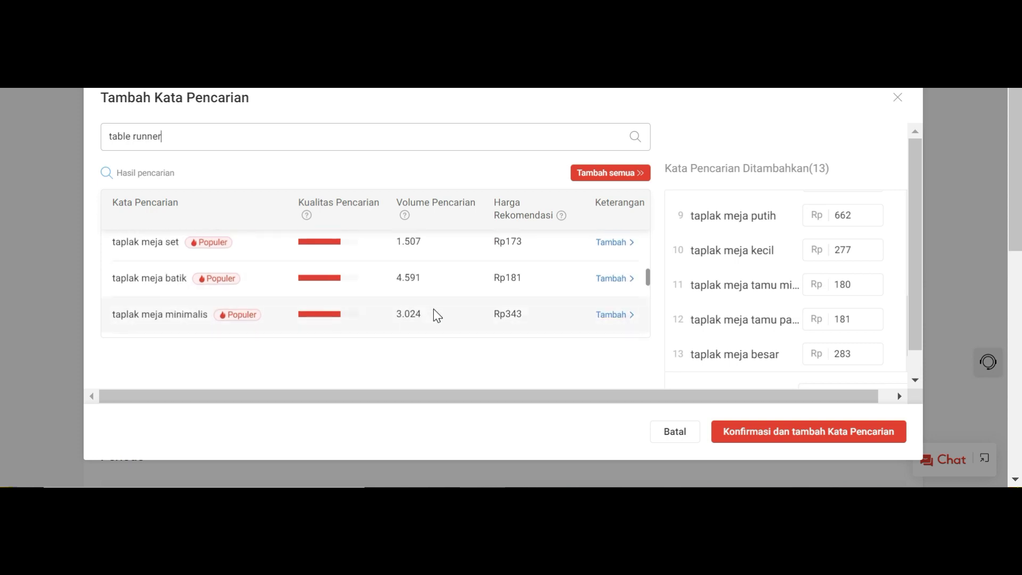
pyautogui.scroll(-2, 436, 315)
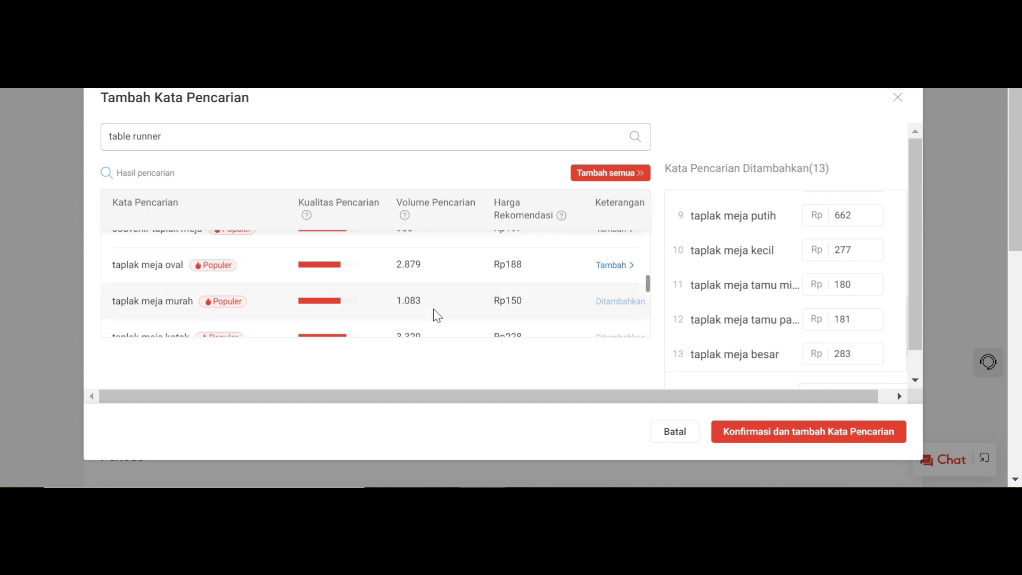
pyautogui.scroll(5, 456, 320)
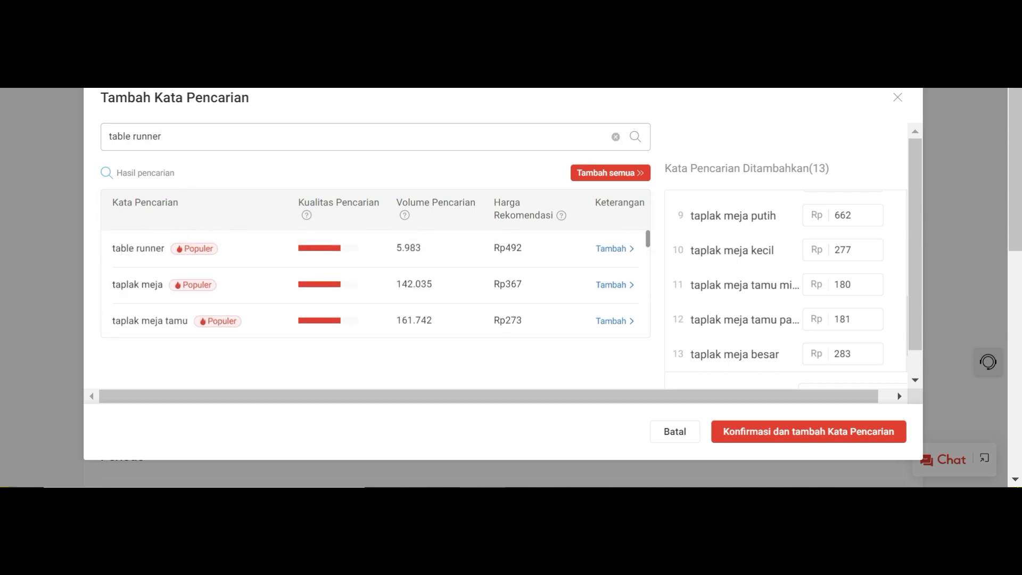
# Search the keyword suggestions for "taplak kanvas" and add the suggested keyword "taplak meja oval" to the ad
pyautogui.moveTo(180, 144); pyautogui.dragTo(37, 170)
pyautogui.write('tap')
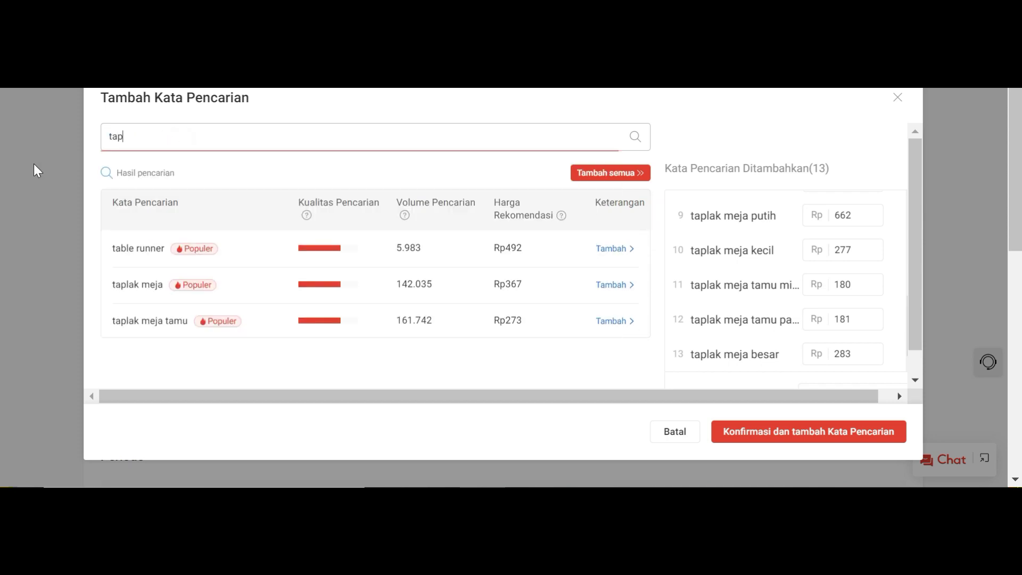
pyautogui.write('lak ')
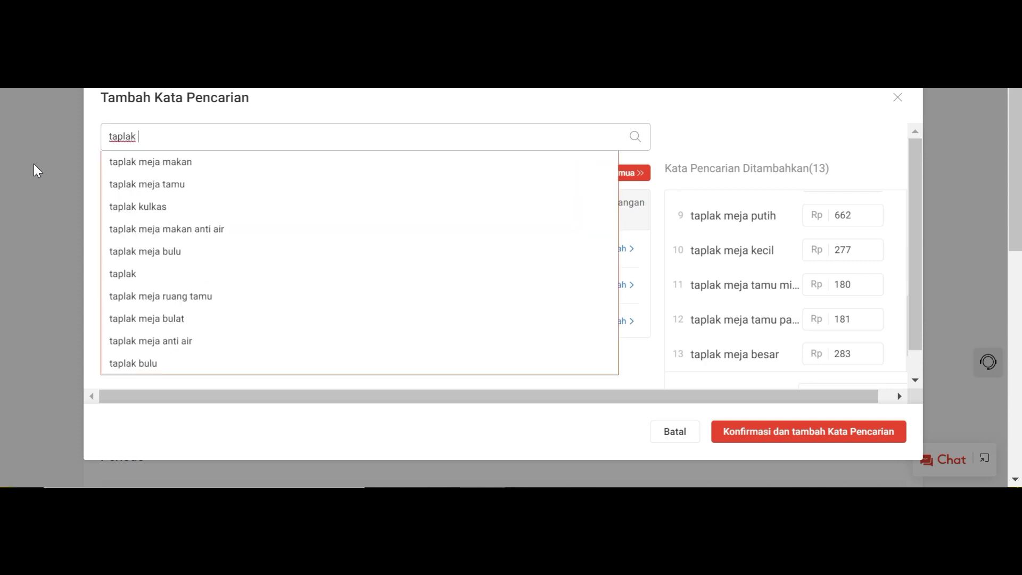
pyautogui.write('kanvas')
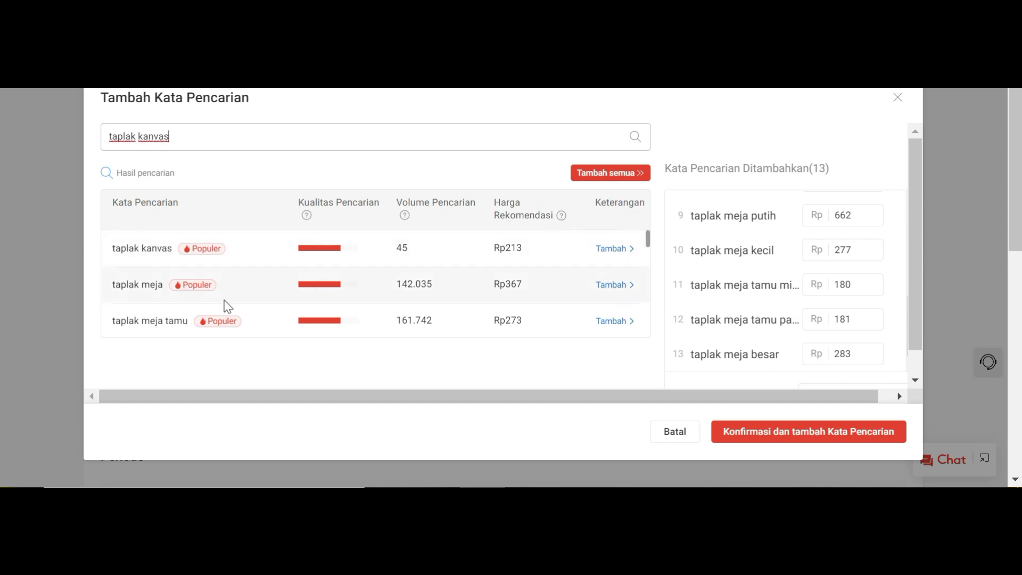
pyautogui.scroll(-3, 226, 306)
pyautogui.scroll(-3, 226, 306)
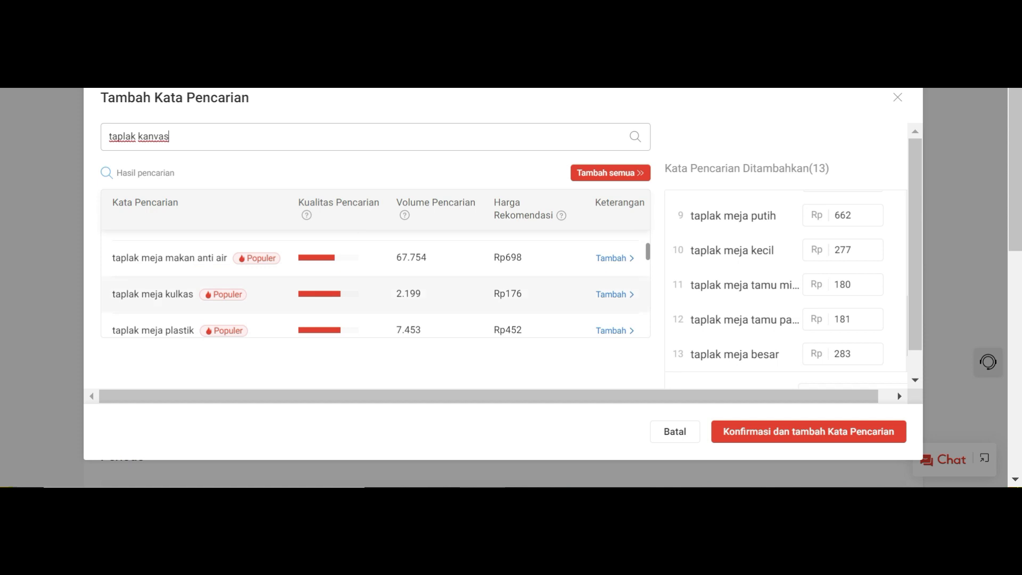
pyautogui.scroll(-3, 235, 306)
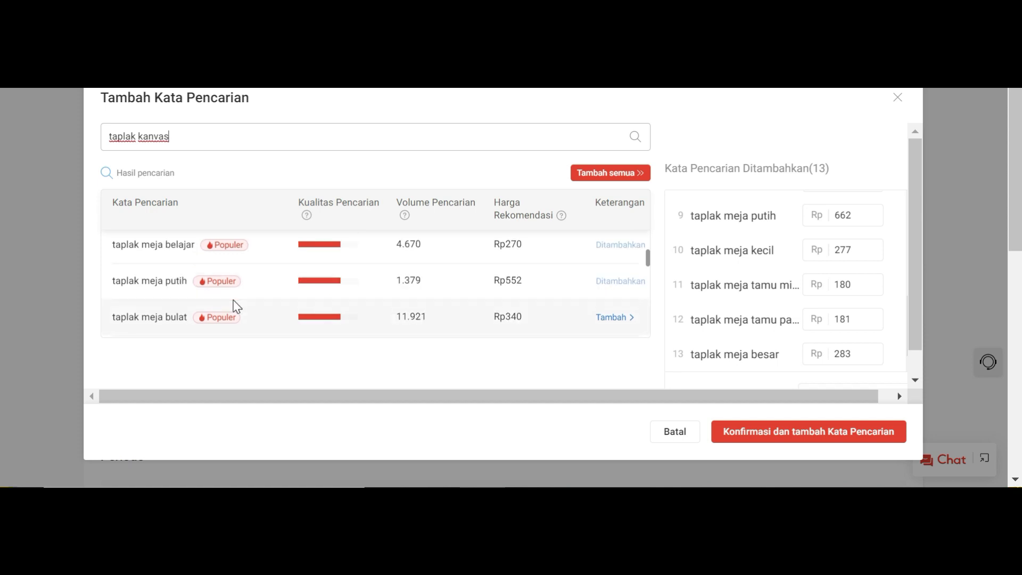
pyautogui.scroll(-3, 236, 306)
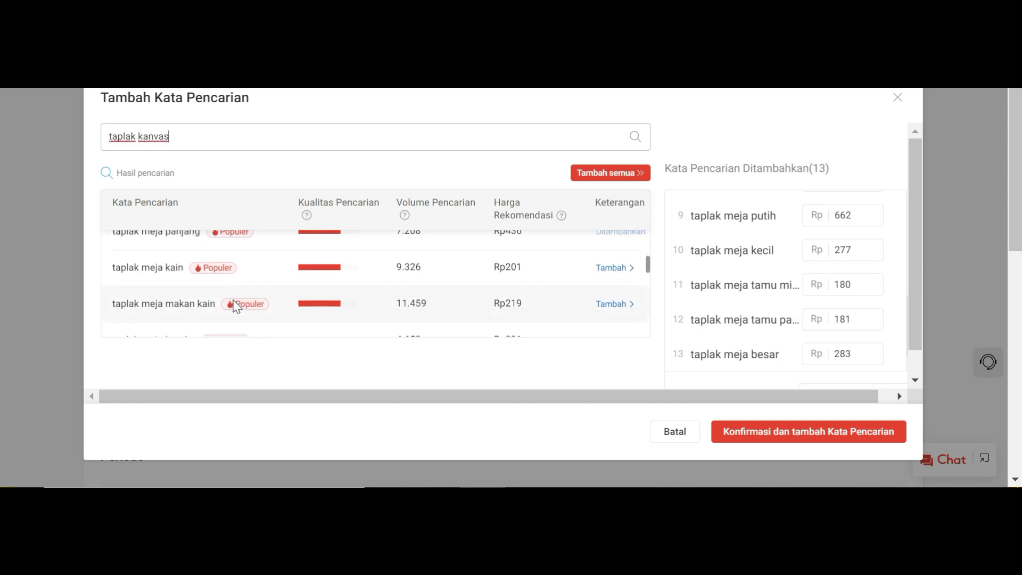
pyautogui.scroll(-3, 236, 306)
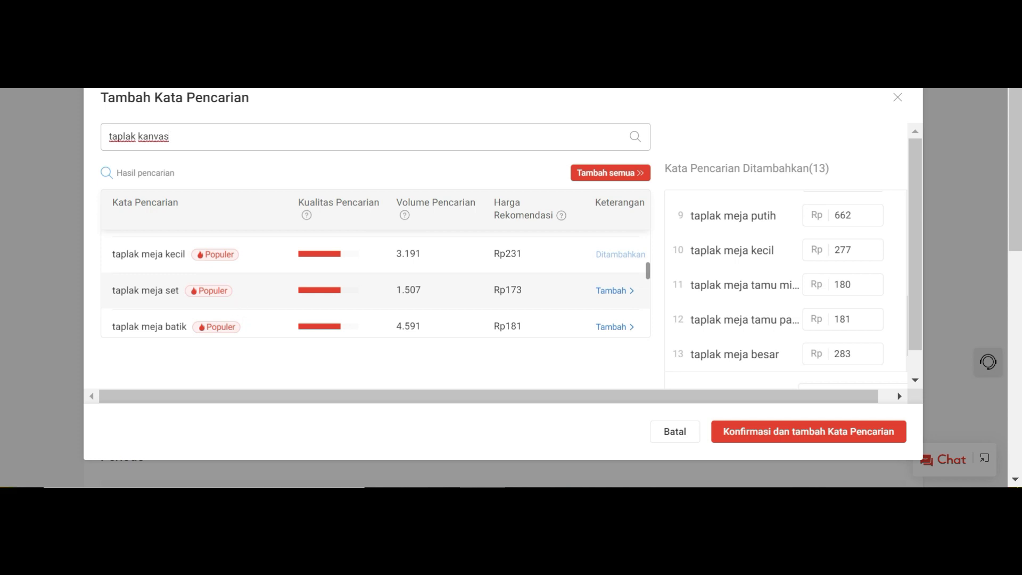
pyautogui.scroll(-3, 283, 300)
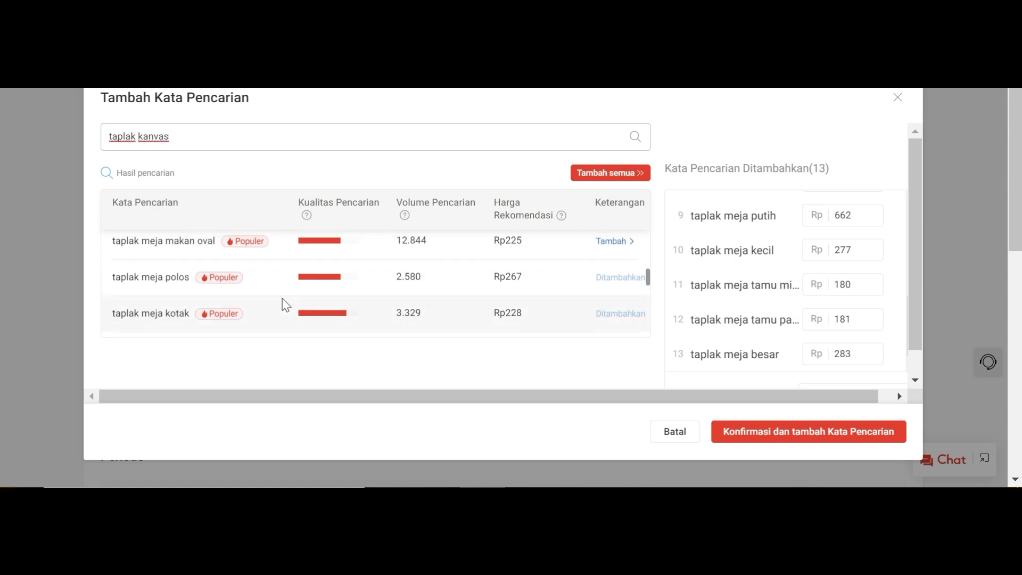
pyautogui.scroll(-2, 285, 304)
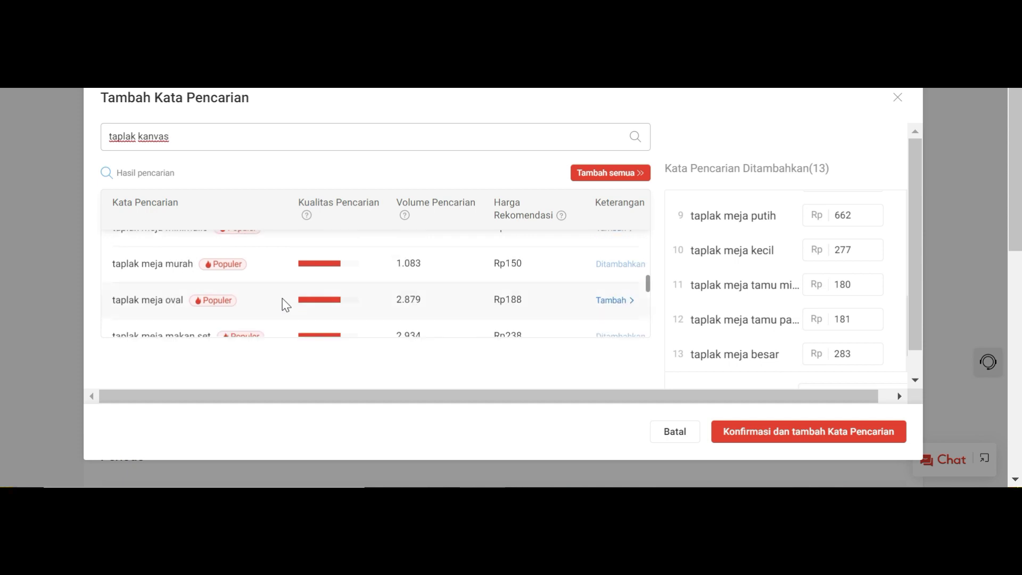
pyautogui.scroll(-2, 285, 304)
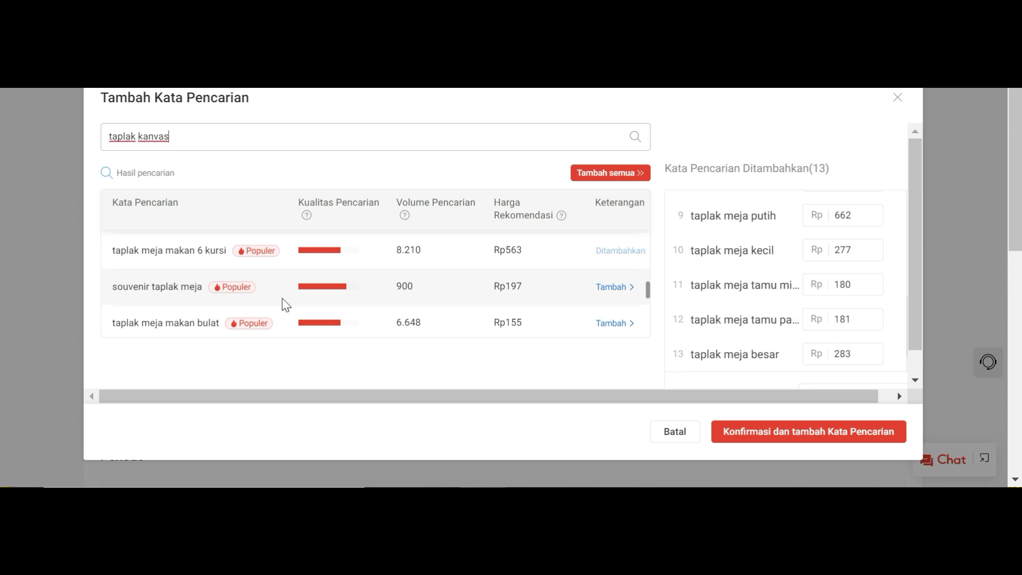
pyautogui.scroll(2, 286, 305)
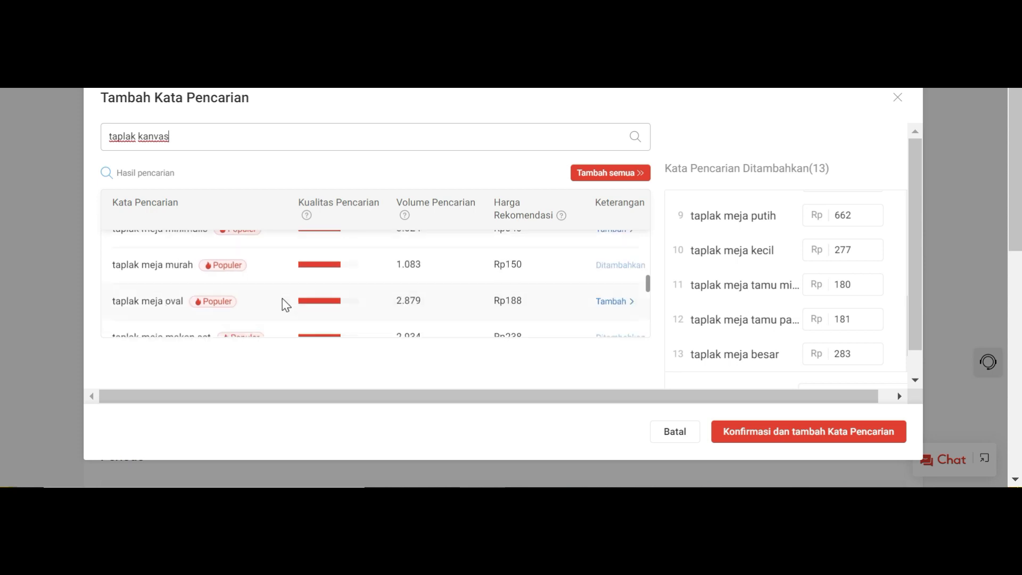
pyautogui.click(623, 303)
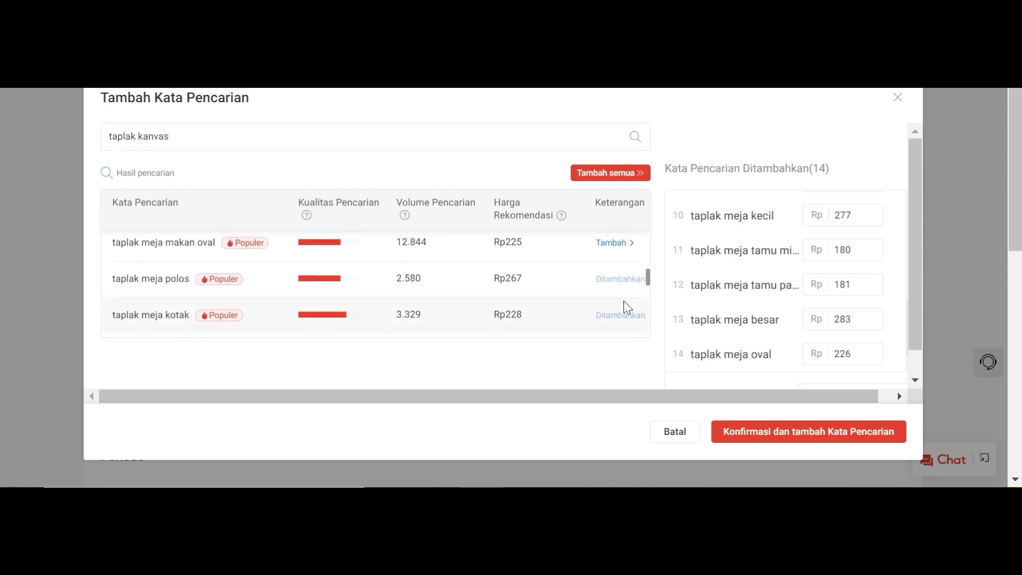
# From the "taplak kanvas" suggestions, add the keyword "taplak meja makan 4 kursi" to the ad
pyautogui.scroll(-5, 600, 265)
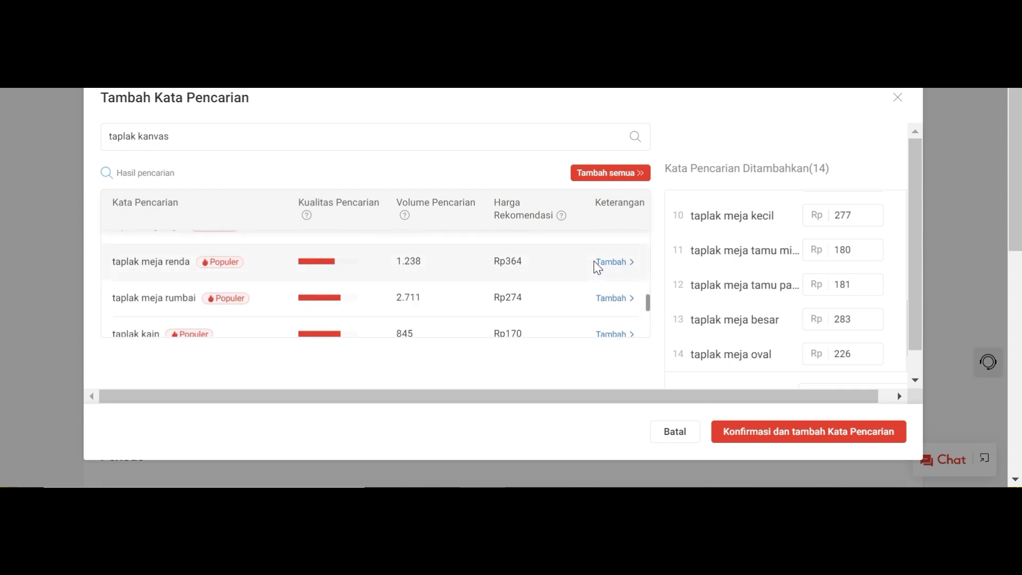
pyautogui.scroll(-2, 597, 267)
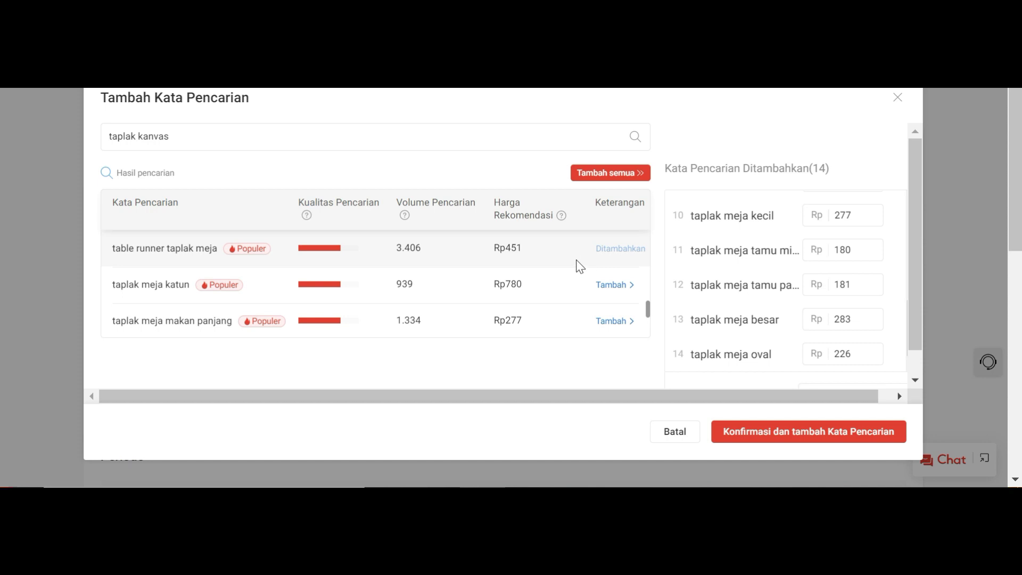
pyautogui.scroll(-2, 575, 266)
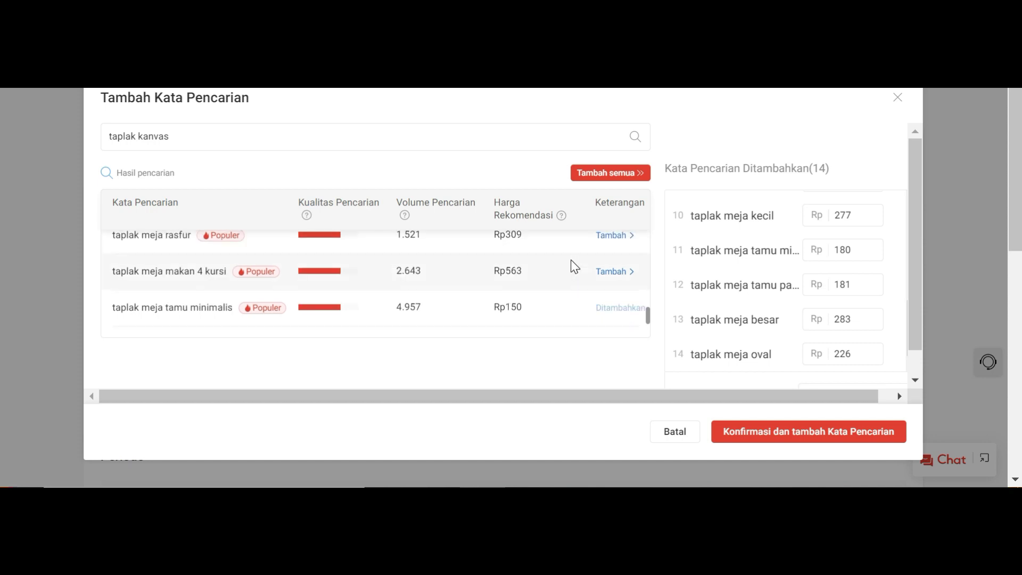
pyautogui.click(196, 276)
pyautogui.moveTo(196, 276); pyautogui.dragTo(228, 273)
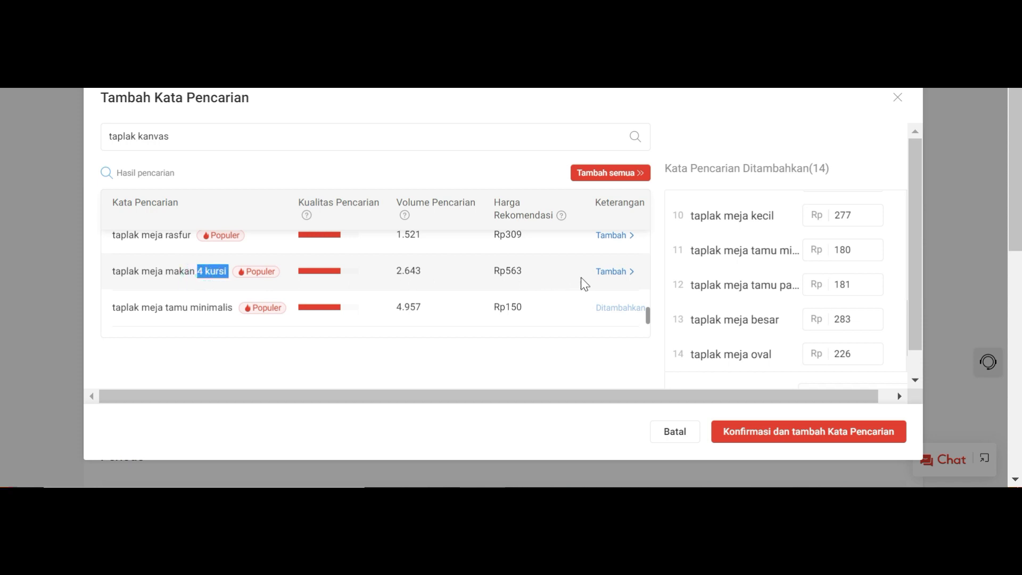
pyautogui.click(606, 271)
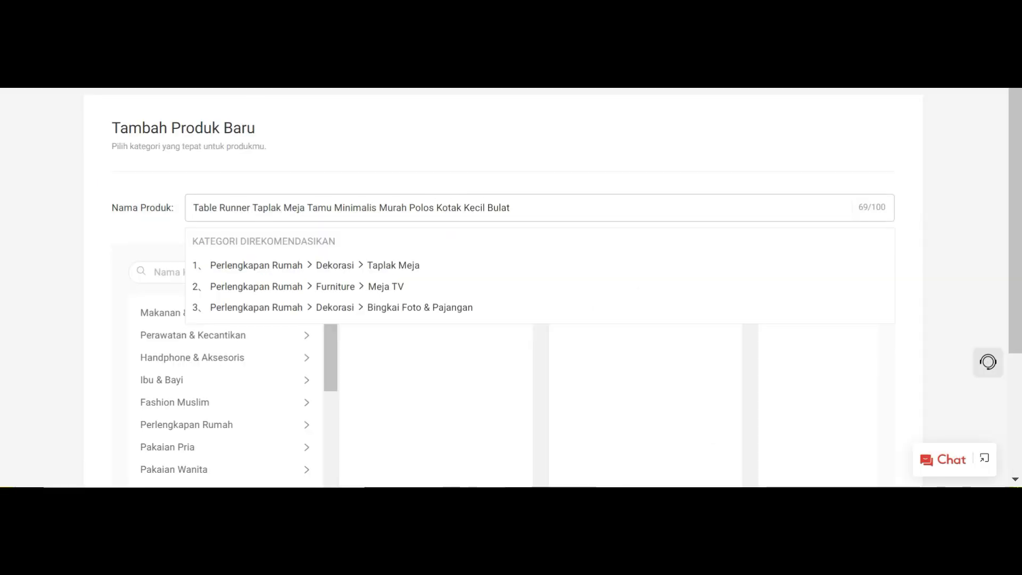
# In the new product form, append "Oval 6 Kursi" to the end of the product name
pyautogui.click(540, 208)
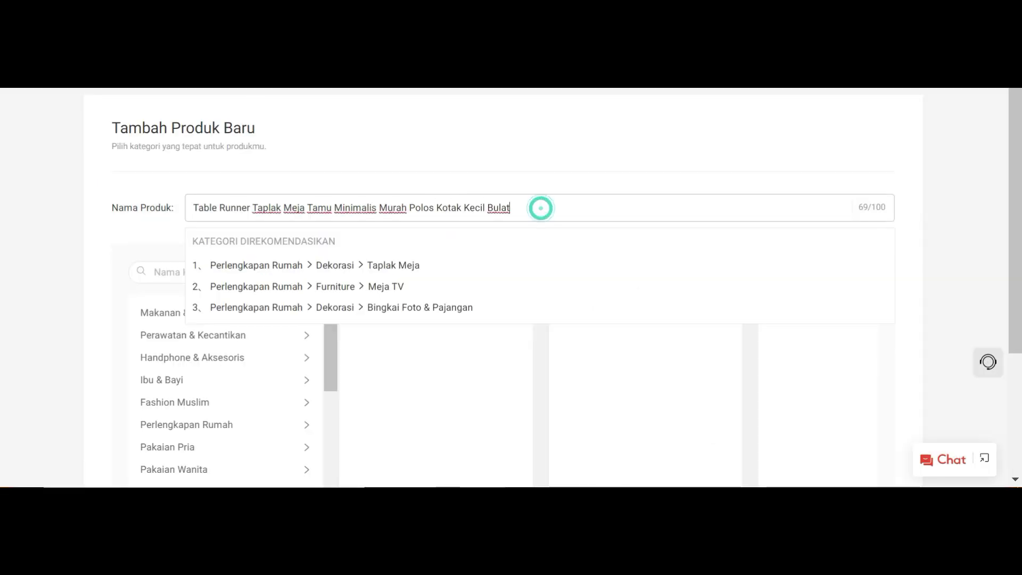
pyautogui.write('Oval ')
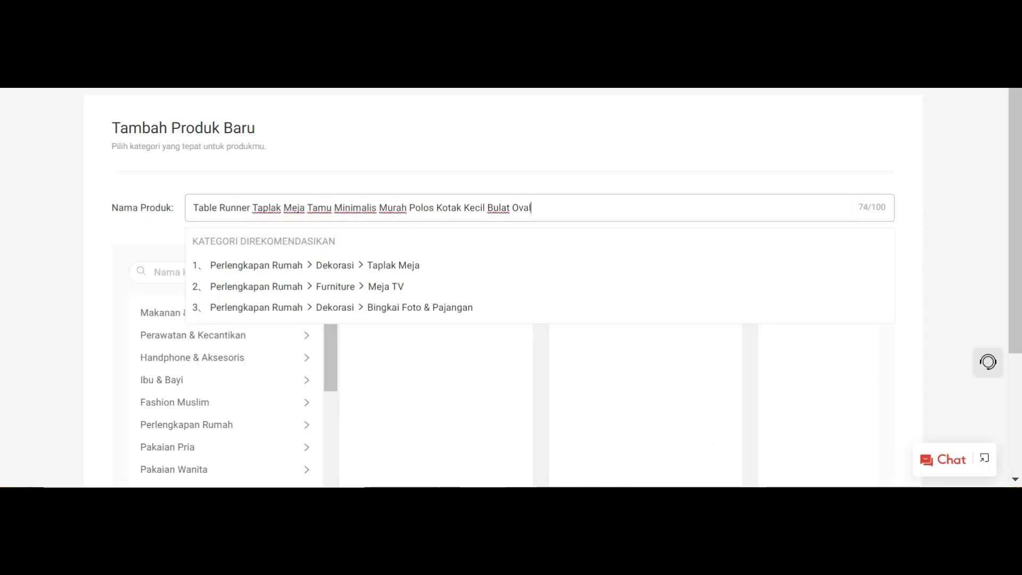
pyautogui.write('6 ')
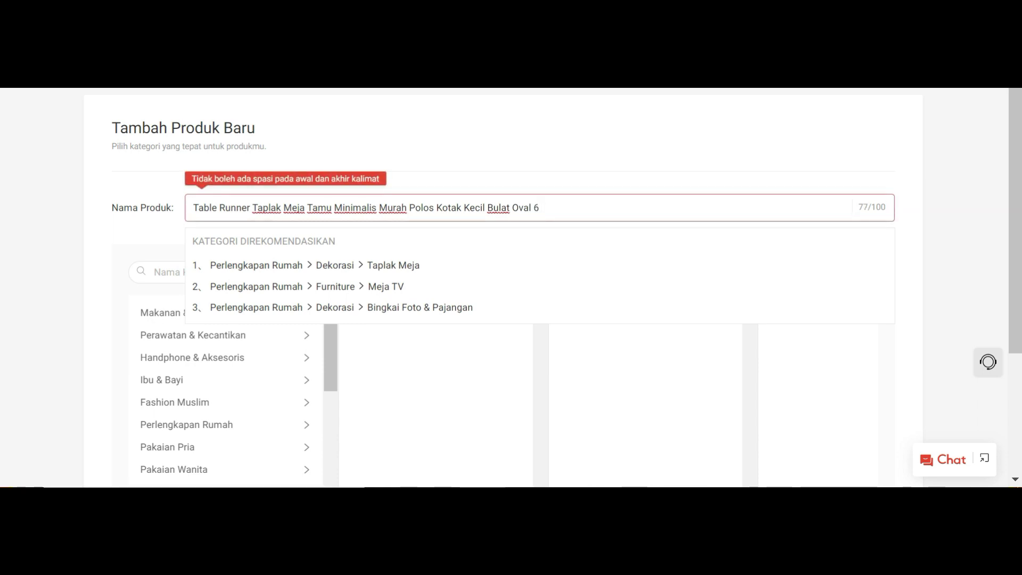
pyautogui.write('Kursi')
pyautogui.click(506, 150)
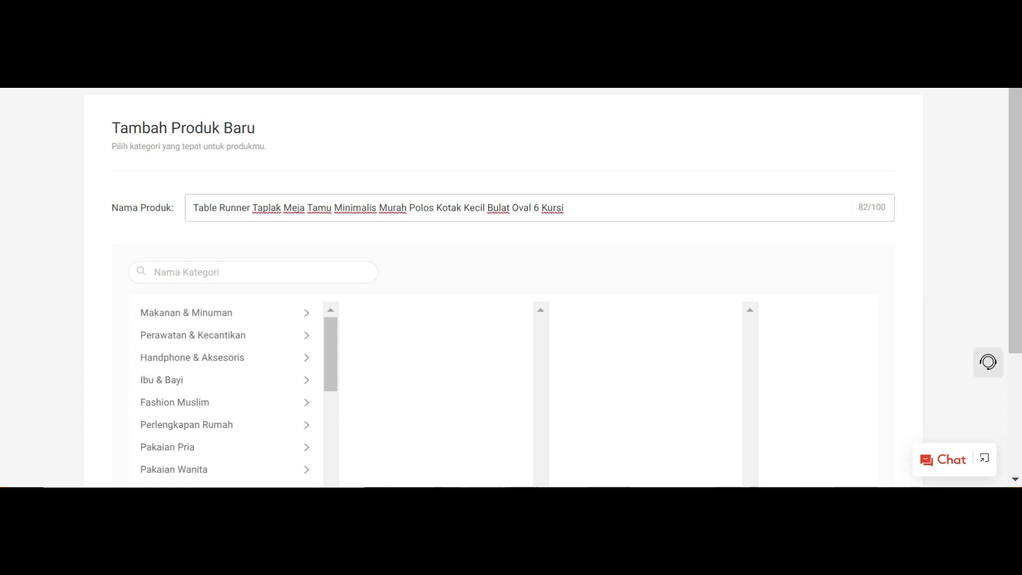
# Insert "Bahan Kanvas" before "Murah" in the product name and append "Set" at the end
pyautogui.click(379, 208)
pyautogui.write('Bahan ')
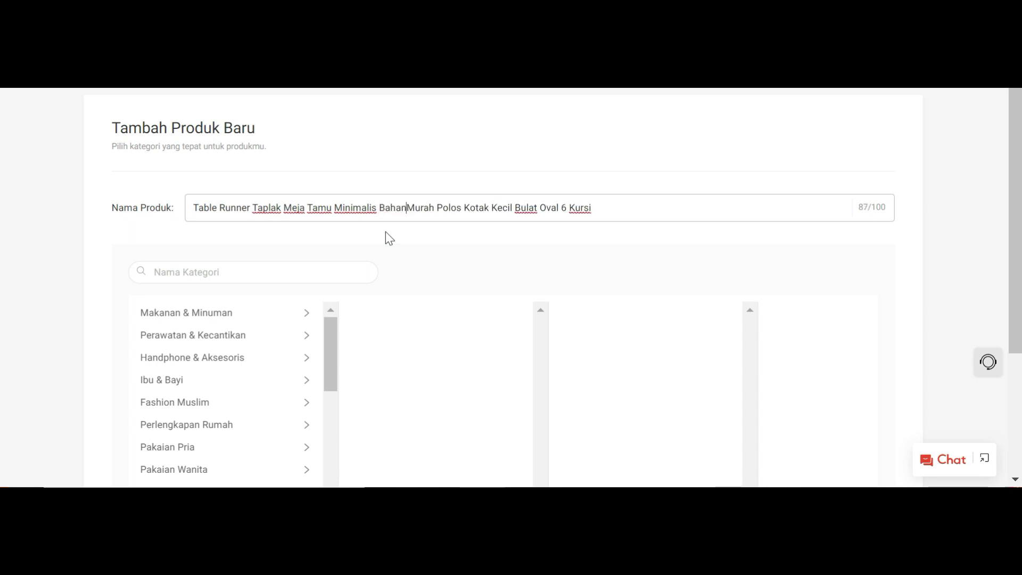
pyautogui.write('Kanvas')
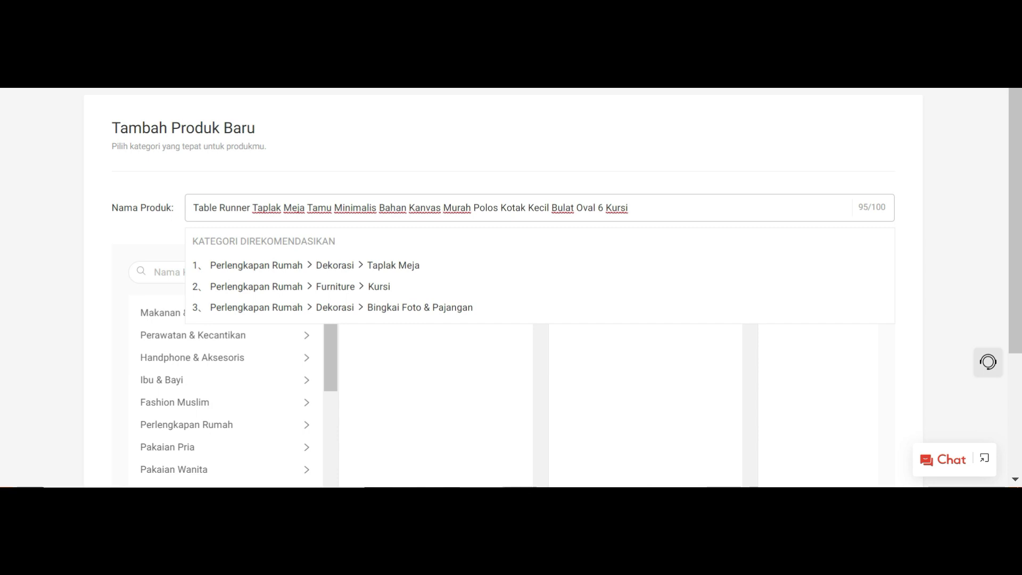
pyautogui.click(655, 210)
pyautogui.write('Set')
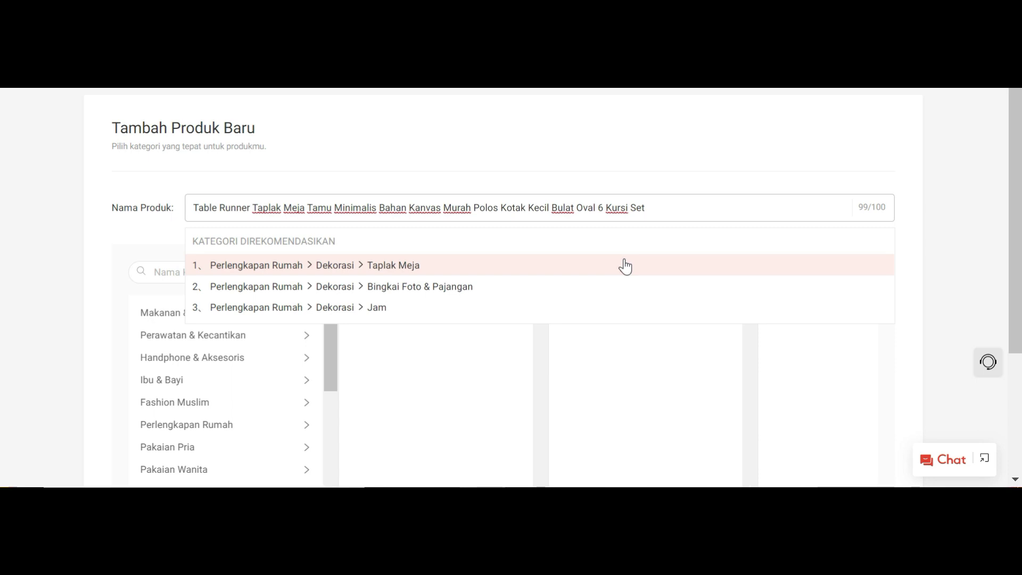
# Choose the recommended category Perlengkapan Rumah > Dekorasi > Taplak Meja and continue to the product information form
pyautogui.click(385, 266)
pyautogui.scroll(-2, 722, 409)
pyautogui.scroll(-3, 816, 406)
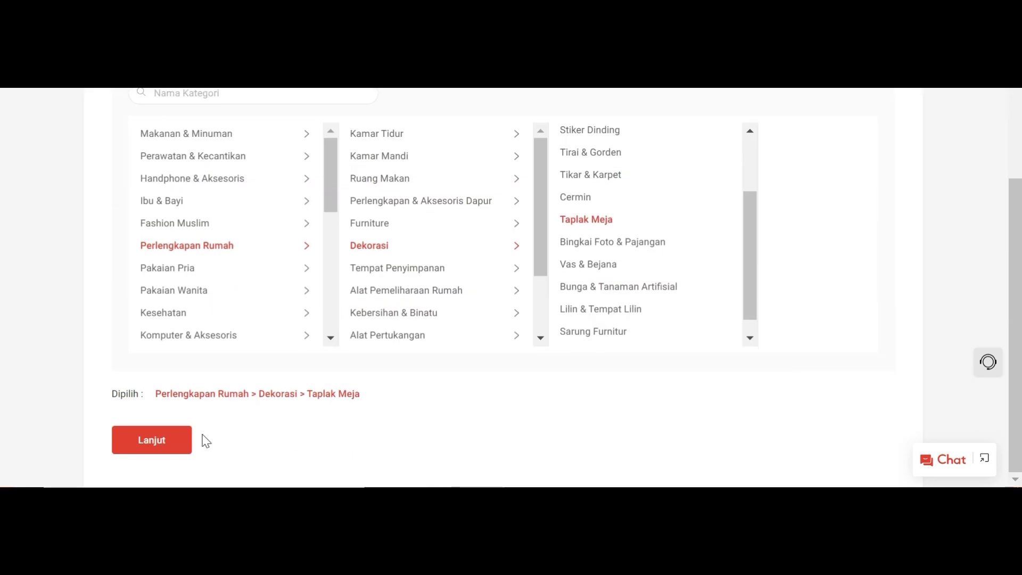
pyautogui.click(158, 447)
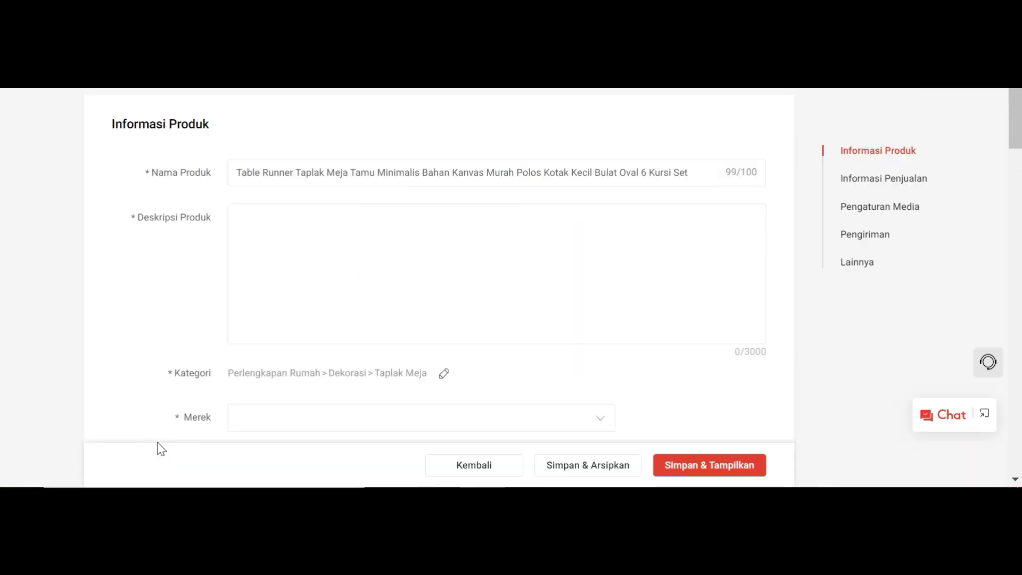
# Begin the product description with "taplak terbuat dari bahan kanvas premium. Bahan yang di gunakan tebal sehingga taplak awet untuk di gunakan."
pyautogui.click(300, 234)
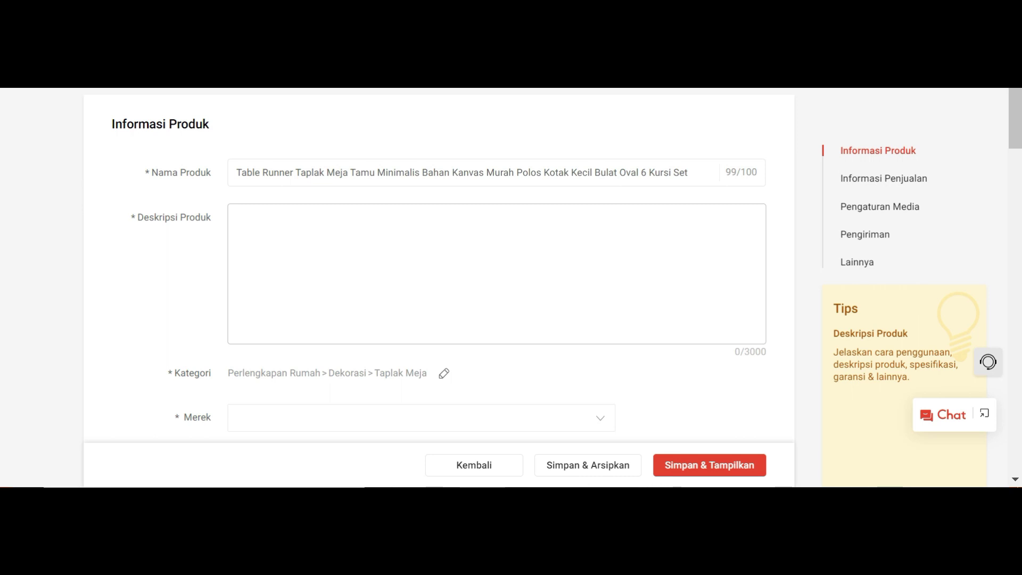
pyautogui.write('tap')
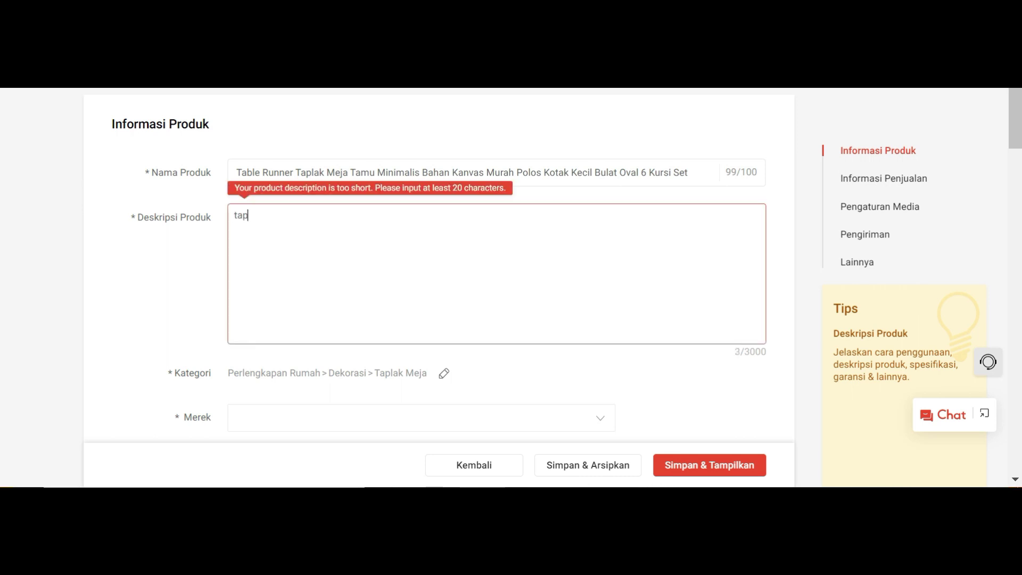
pyautogui.write('lak terbuat dari ')
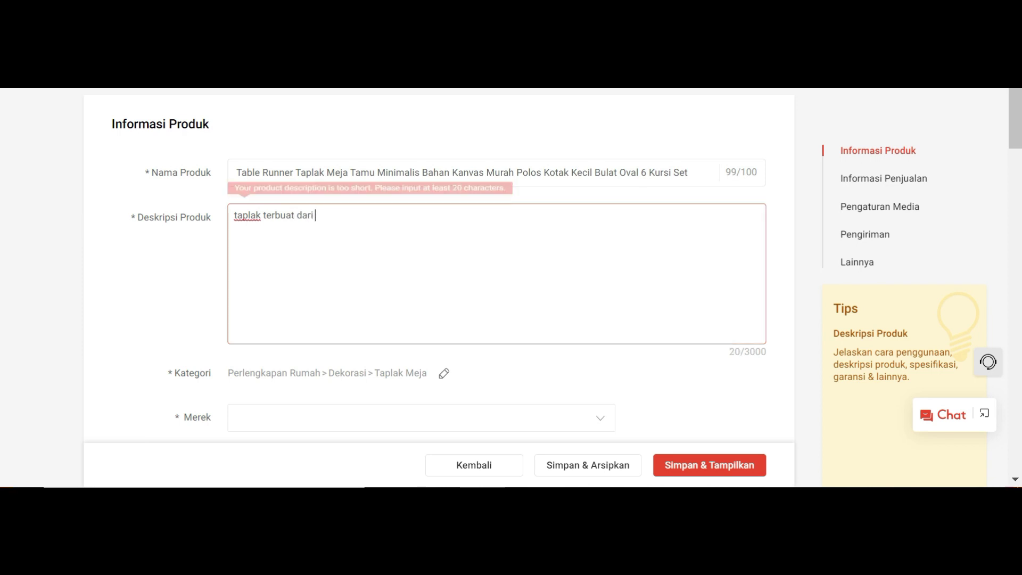
pyautogui.write('bahan k')
pyautogui.write('anvas prei')
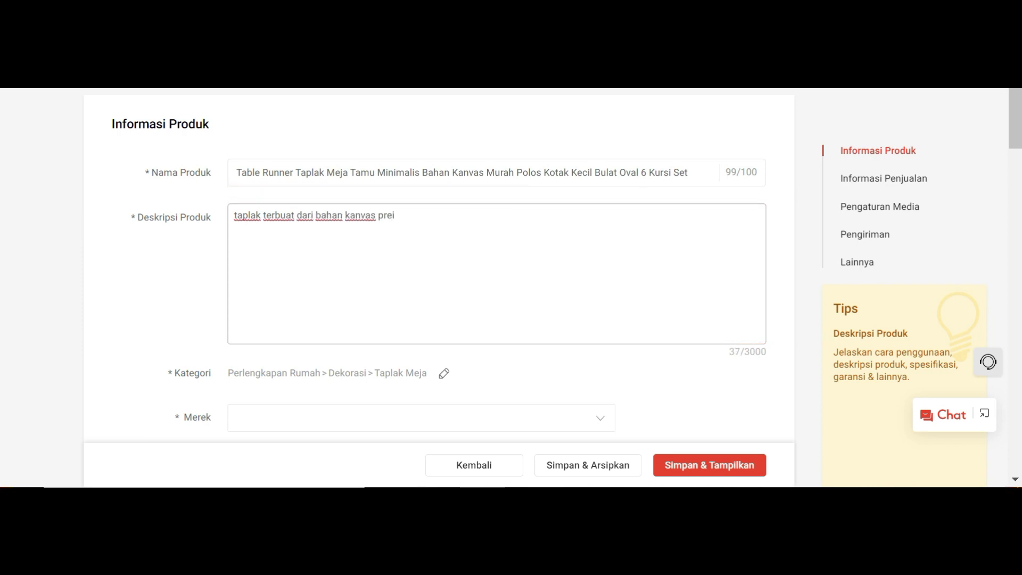
pyautogui.press('BackSpace')
pyautogui.write('mium. Bahan yang di gunakan ')
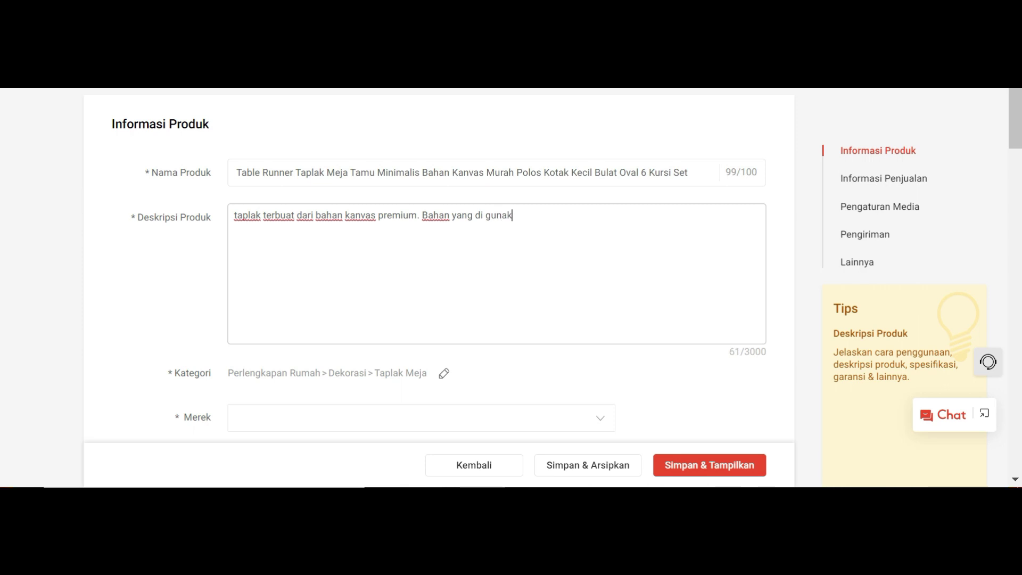
pyautogui.write('tebal sehi')
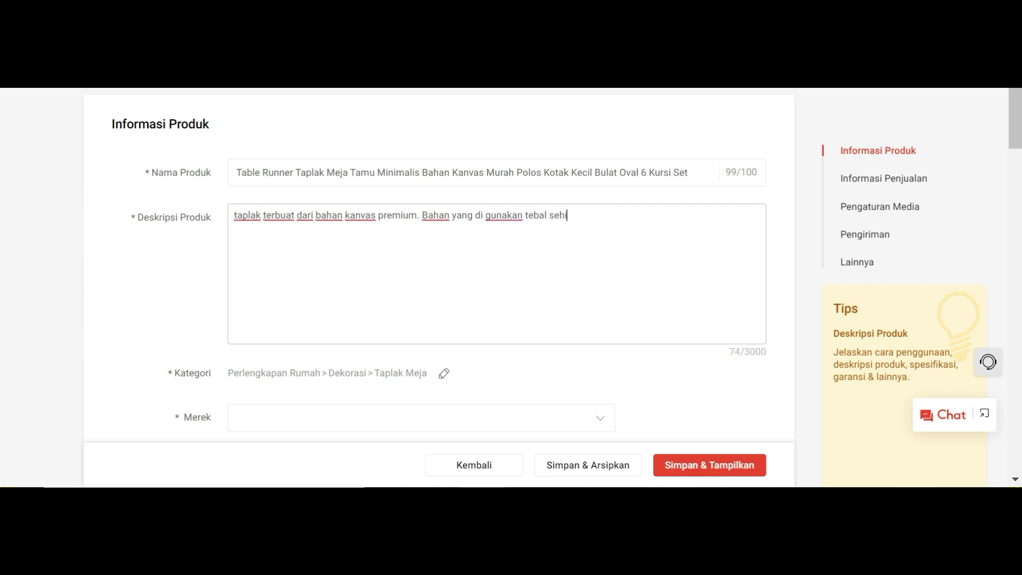
pyautogui.write('ngga taplak awet')
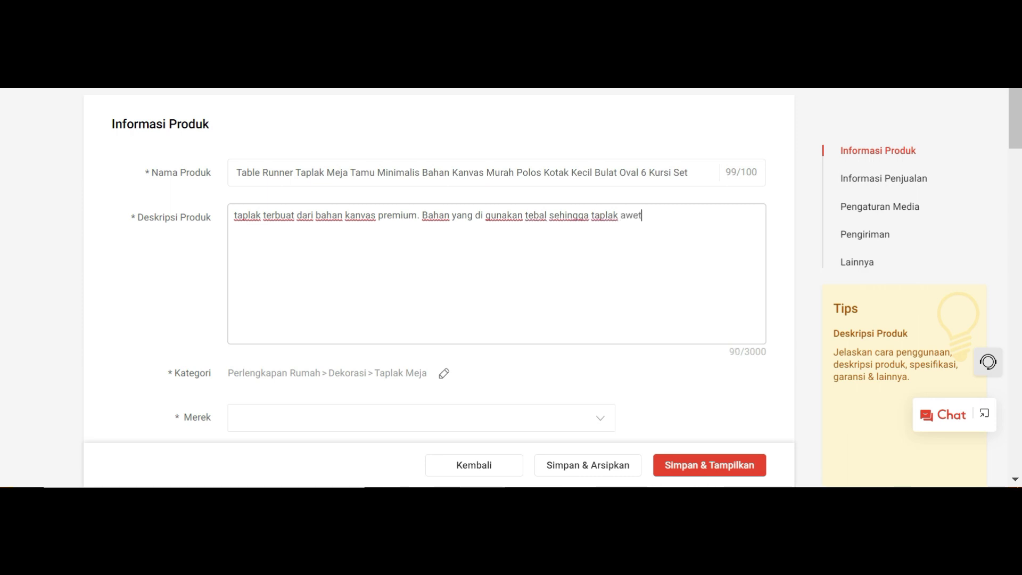
pyautogui.write(' untuk di gunakan.')
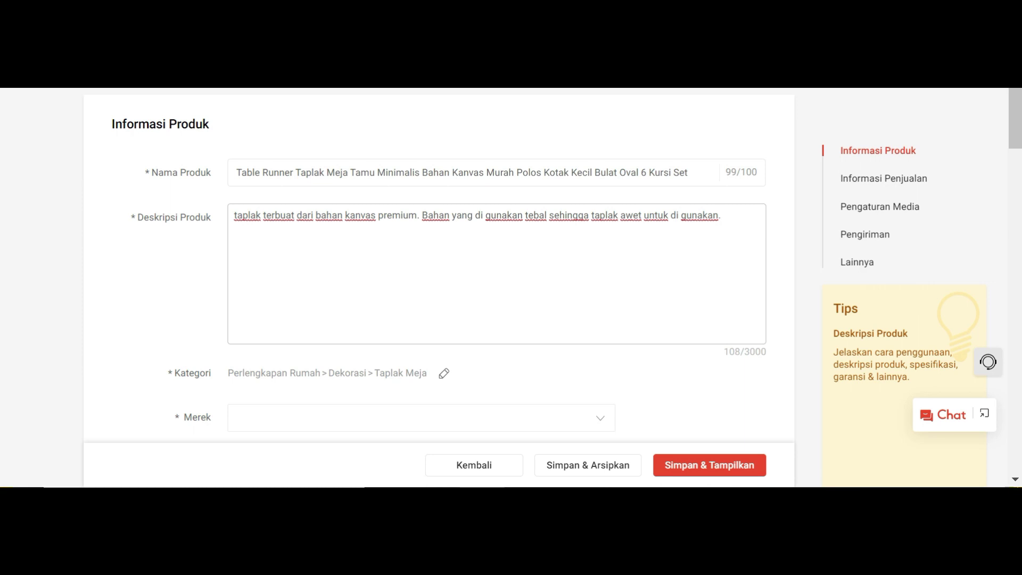
# Add a second description paragraph reading "silahkan pilih ukuran yang di kehendaki (harga menyesuaikan ukuran)."
pyautogui.press('Return')
pyautogui.press('Return')
pyautogui.write('silahkan pilih ukuran yang di kehendaki (harga menyesuaikan ukuran0')
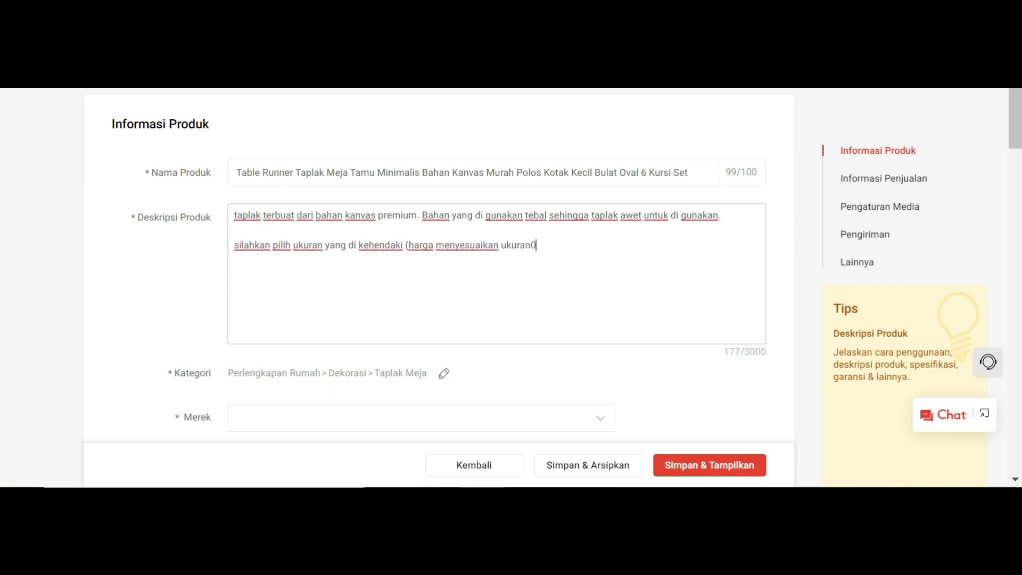
pyautogui.write(').')
# Start a third description paragraph with "kami juga menyediakan"
pyautogui.press('Return')
pyautogui.press('Return')
pyautogui.write('kami juga menyediakan')
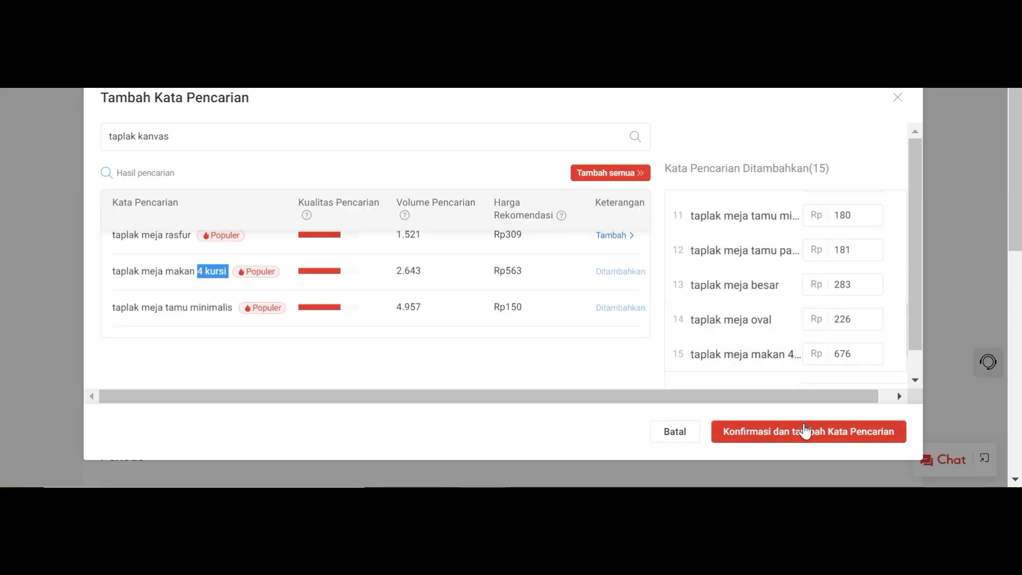
# Confirm the chosen search keywords for the ad and copy "taplak meja makan 4 kursi" into the product description, followed by a comma
pyautogui.click(805, 443)
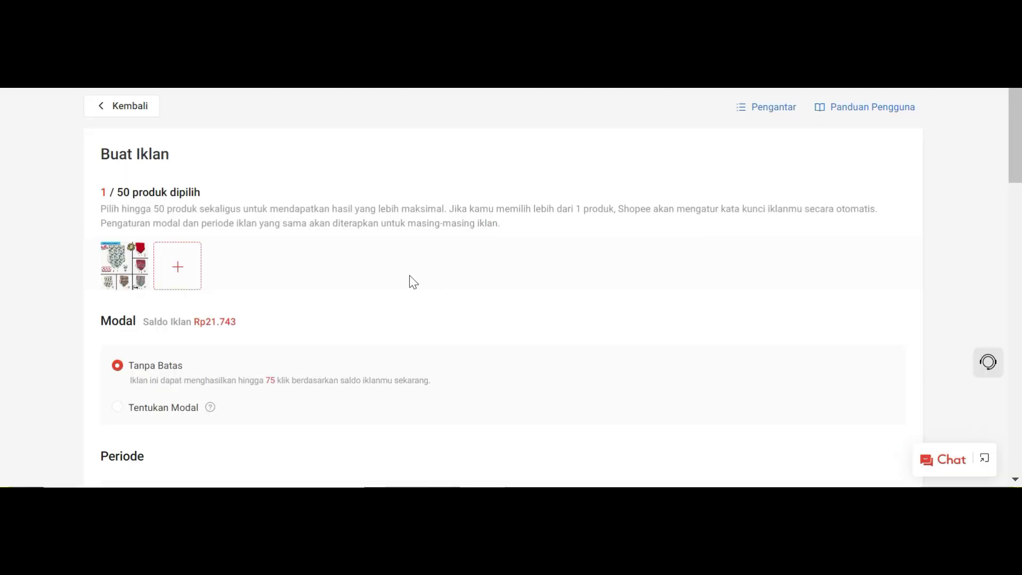
pyautogui.scroll(-10, 411, 278)
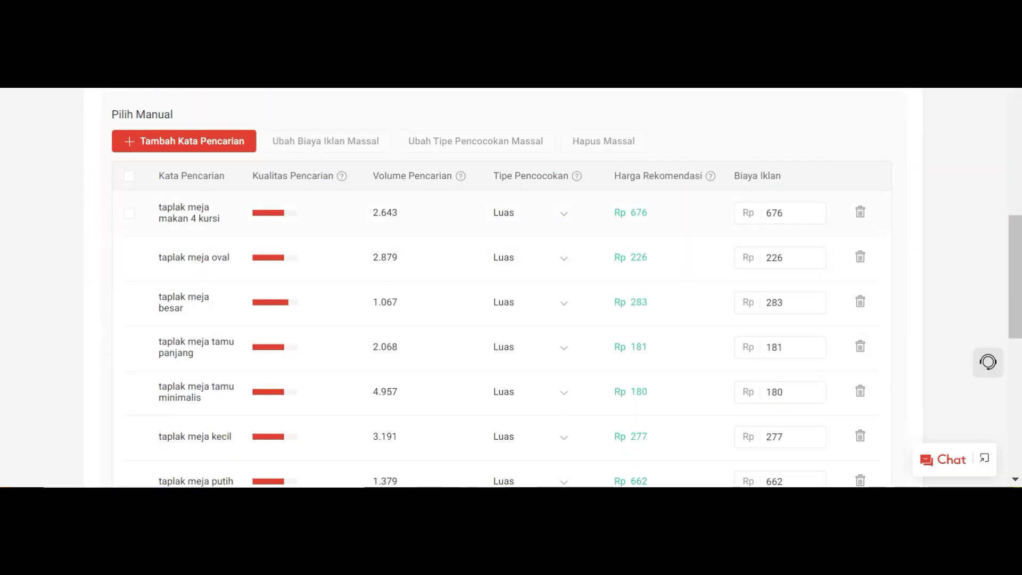
pyautogui.moveTo(157, 203); pyautogui.dragTo(221, 223)
pyautogui.hotkey('ctrl', 'c')
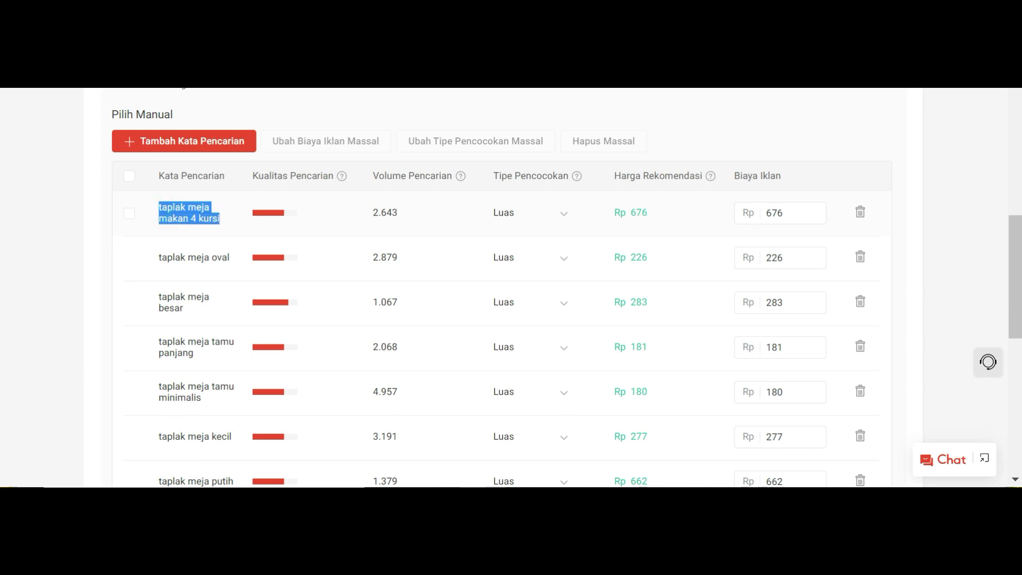
pyautogui.hotkey('ctrl', 'Tab')
pyautogui.hotkey('ctrl', 'v')
pyautogui.write(',')
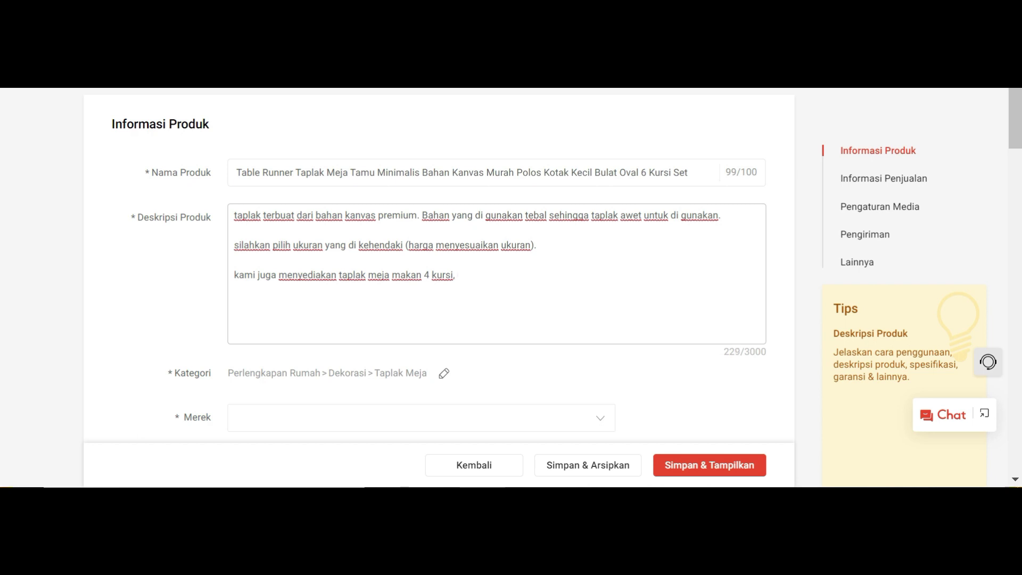
# Copy the keyword "taplak meja oval" from the ad's keyword list into the product description, followed by a comma
pyautogui.hotkey('ctrl', 'Tab')
pyautogui.hotkey('ctrl', 'Tab')
pyautogui.moveTo(156, 257); pyautogui.dragTo(231, 261)
pyautogui.hotkey('ctrl', 'c')
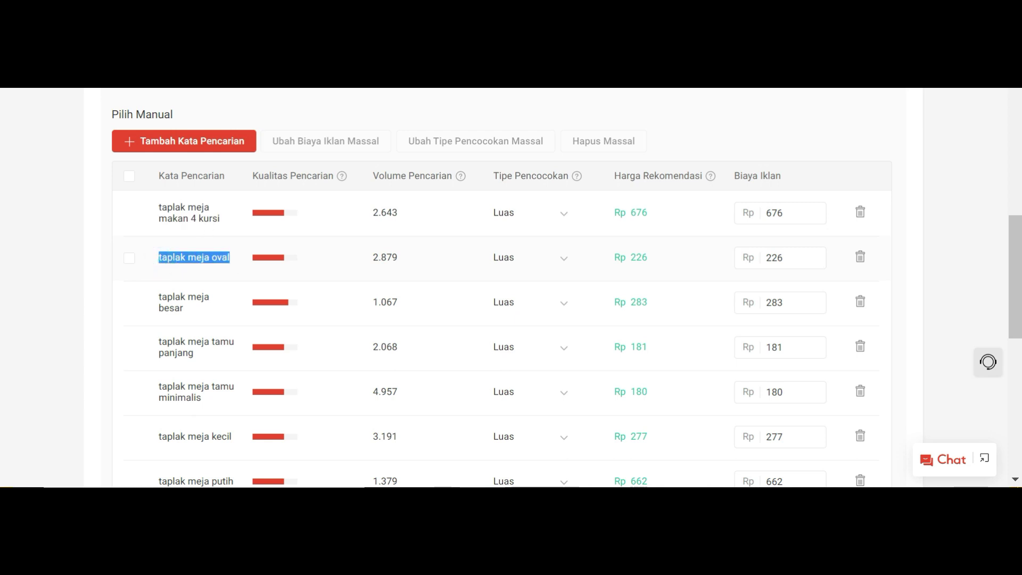
pyautogui.hotkey('ctrl', 'shift', 'Tab')
pyautogui.hotkey('ctrl', 'shift', 'Tab')
pyautogui.hotkey('ctrl', 'v')
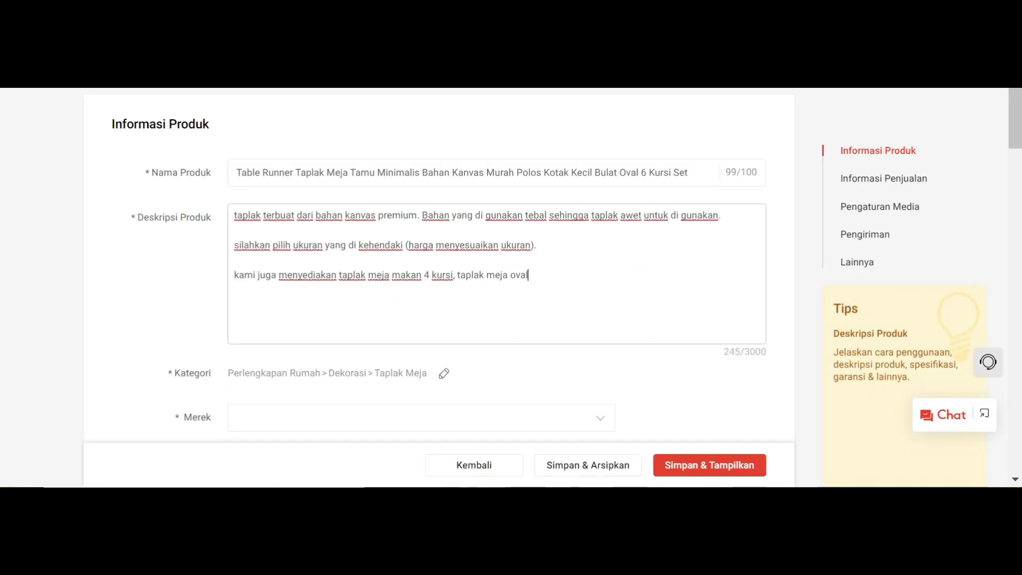
pyautogui.write(',')
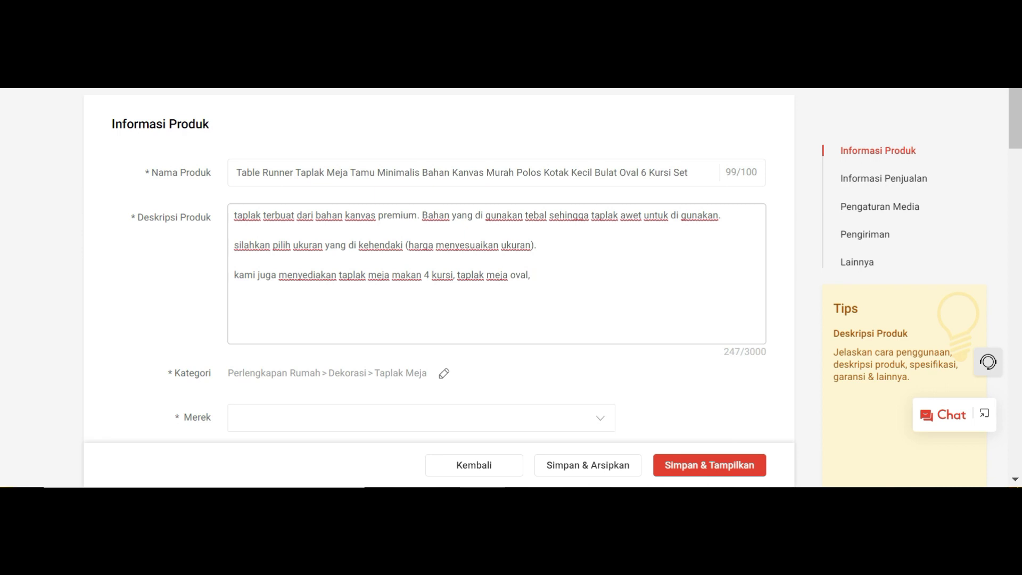
# Copy the keyword "taplak meja besar" from the ad's keyword list into the product description and end the sentence with a period
pyautogui.hotkey('ctrl', 'Tab')
pyautogui.hotkey('ctrl', 'Tab')
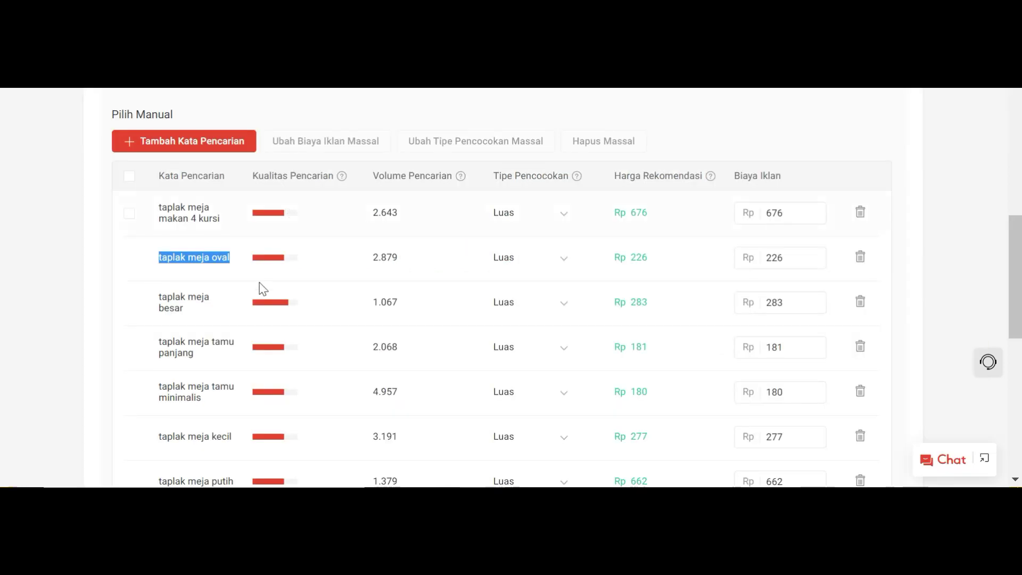
pyautogui.moveTo(152, 292); pyautogui.dragTo(187, 312)
pyautogui.hotkey('ctrl', 'c')
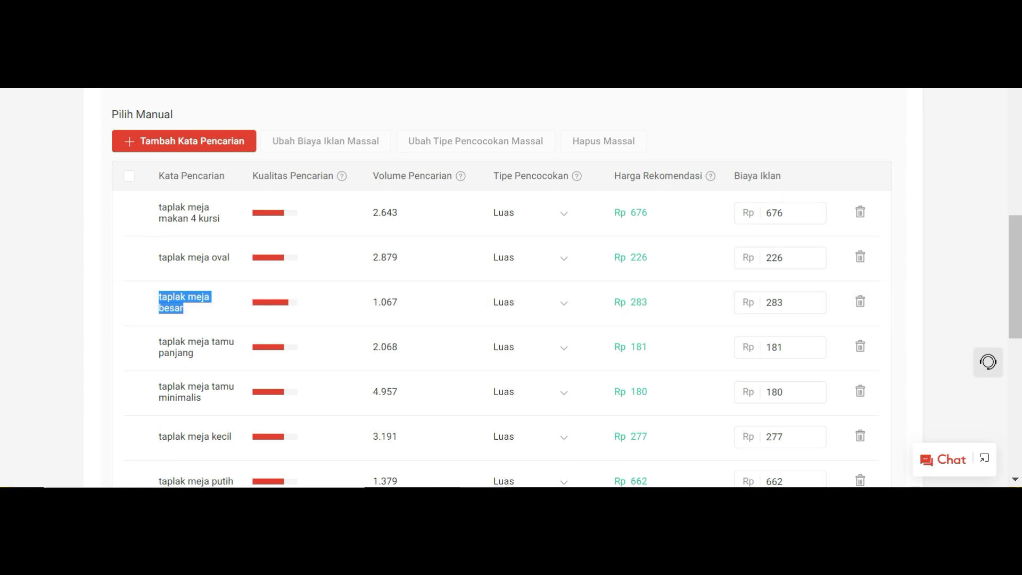
pyautogui.hotkey('ctrl', 'shift', 'Tab')
pyautogui.hotkey('ctrl', 'shift', 'Tab')
pyautogui.hotkey('ctrl', 'v')
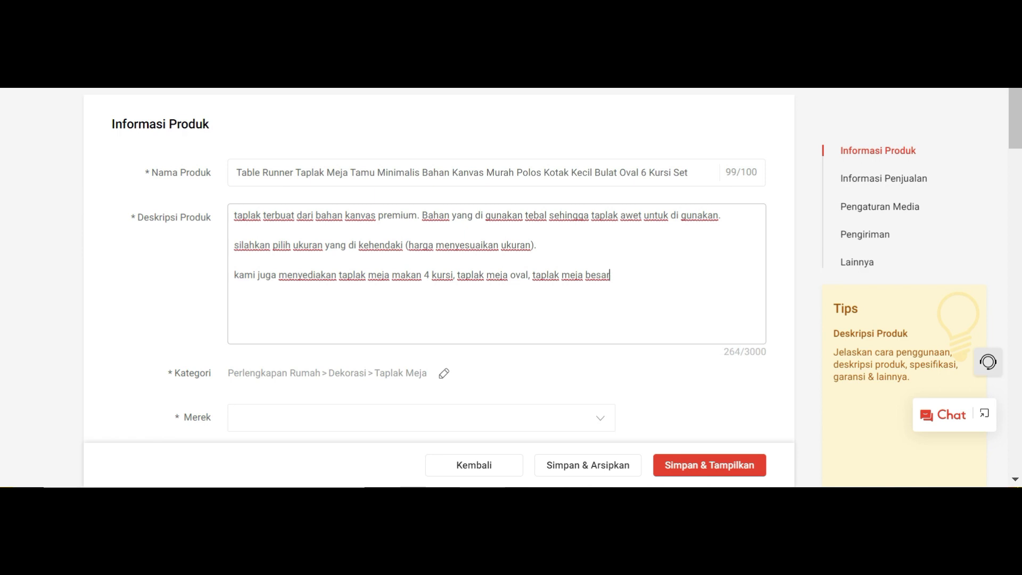
pyautogui.write('.')
# Add the hashtag "#taplakmejatamuminimalis" below the description by copying the keyword from the ad's list and removing its spaces
pyautogui.press('Return')
pyautogui.write('#')
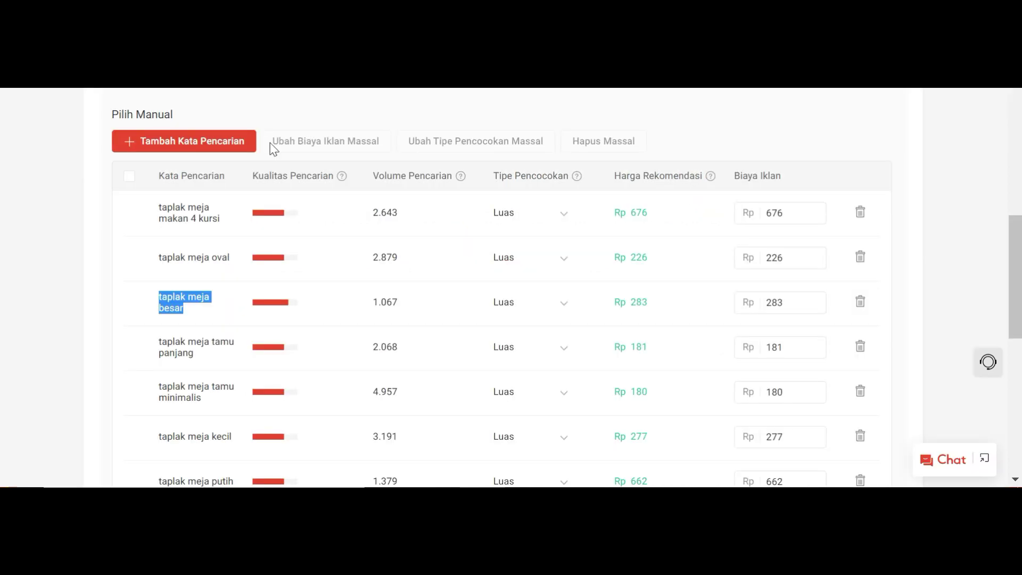
pyautogui.scroll(-4, 247, 296)
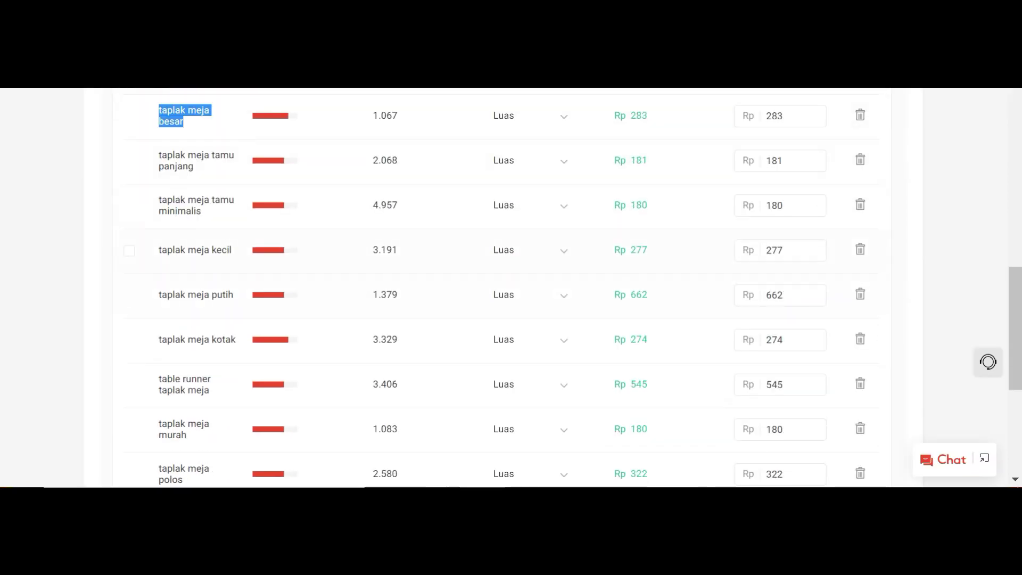
pyautogui.moveTo(159, 198); pyautogui.dragTo(206, 216)
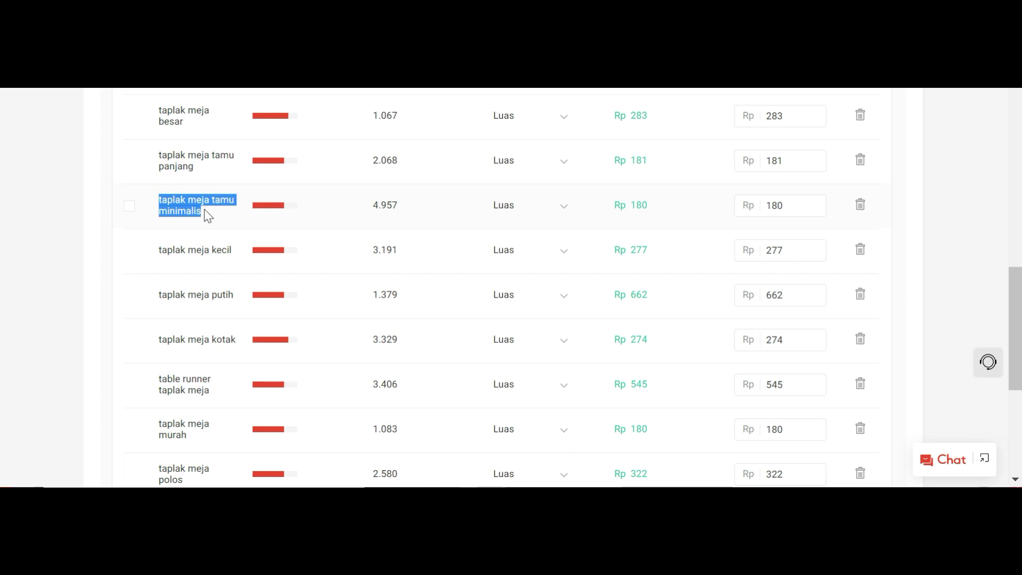
pyautogui.hotkey('ctrl', 'c')
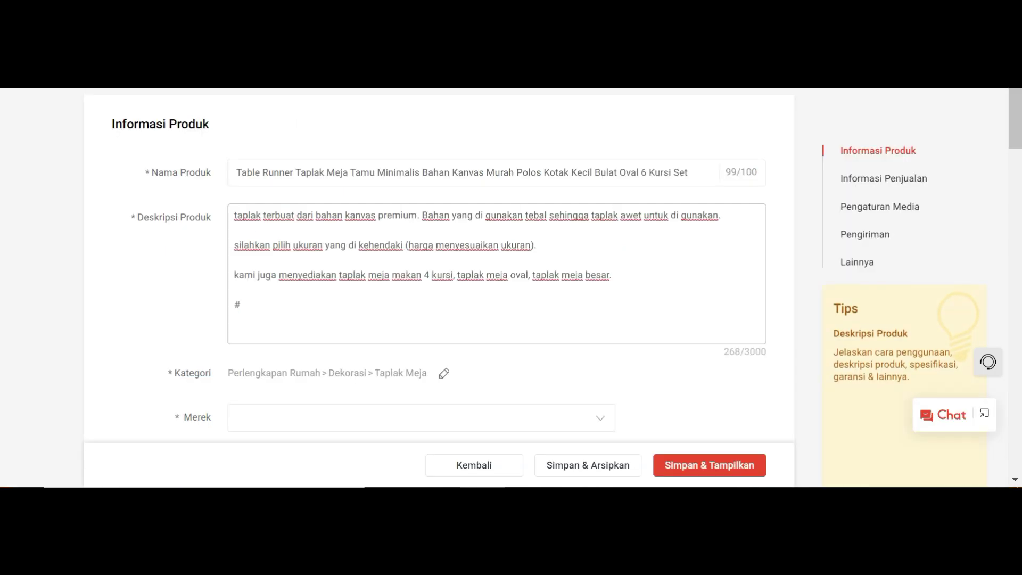
pyautogui.hotkey('ctrl', 'v')
pyautogui.click(271, 306)
pyautogui.press('BackSpace')
pyautogui.click(290, 306)
pyautogui.press('BackSpace')
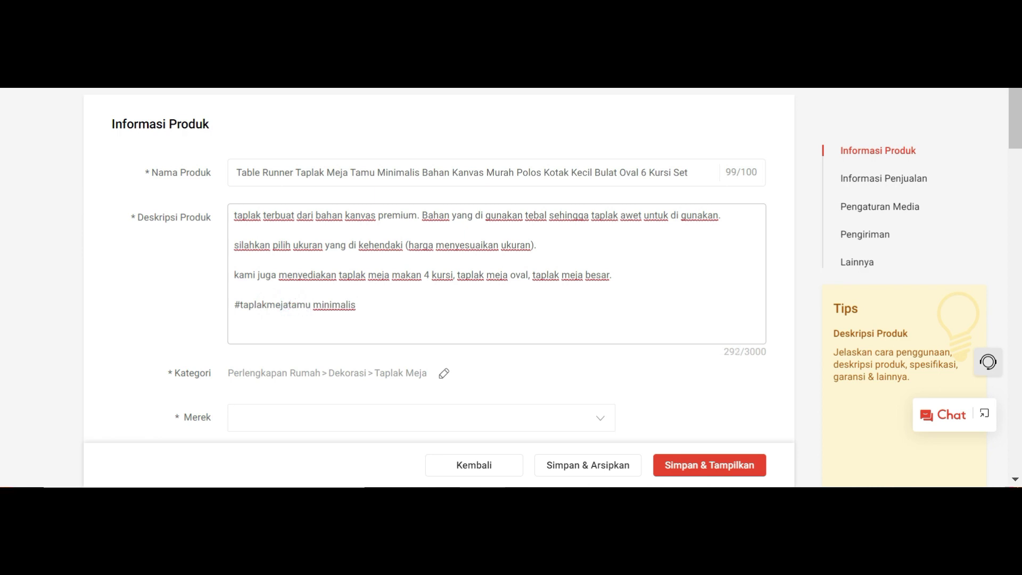
pyautogui.click(312, 305)
pyautogui.press('BackSpace')
# Add a second hashtag, "#tablerunnertaplakmeja", on the following line by copying the keyword from the ad's list and removing its spaces
pyautogui.click(372, 306)
pyautogui.write('#')
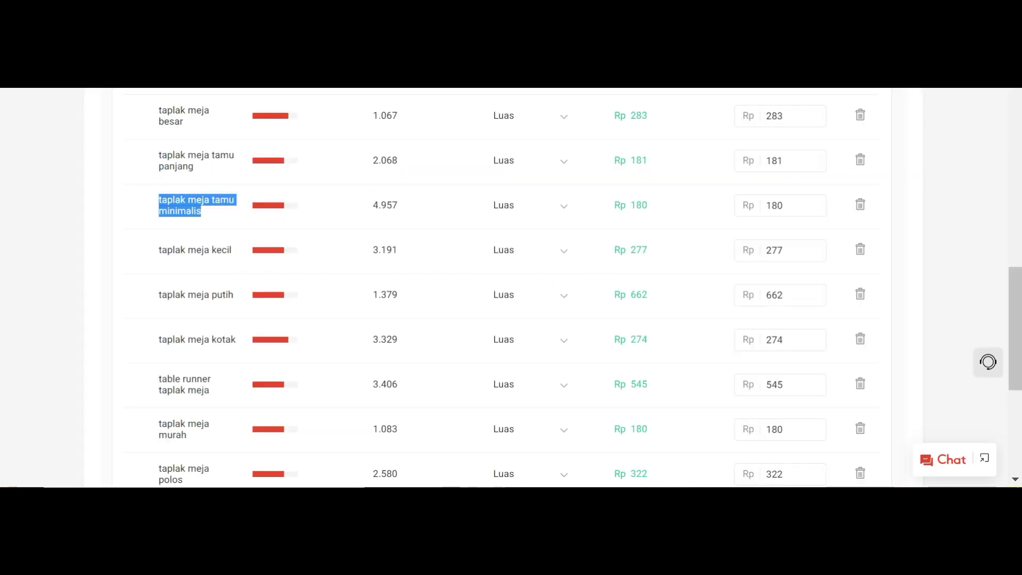
pyautogui.scroll(-2, 269, 201)
pyautogui.moveTo(160, 283); pyautogui.dragTo(221, 306)
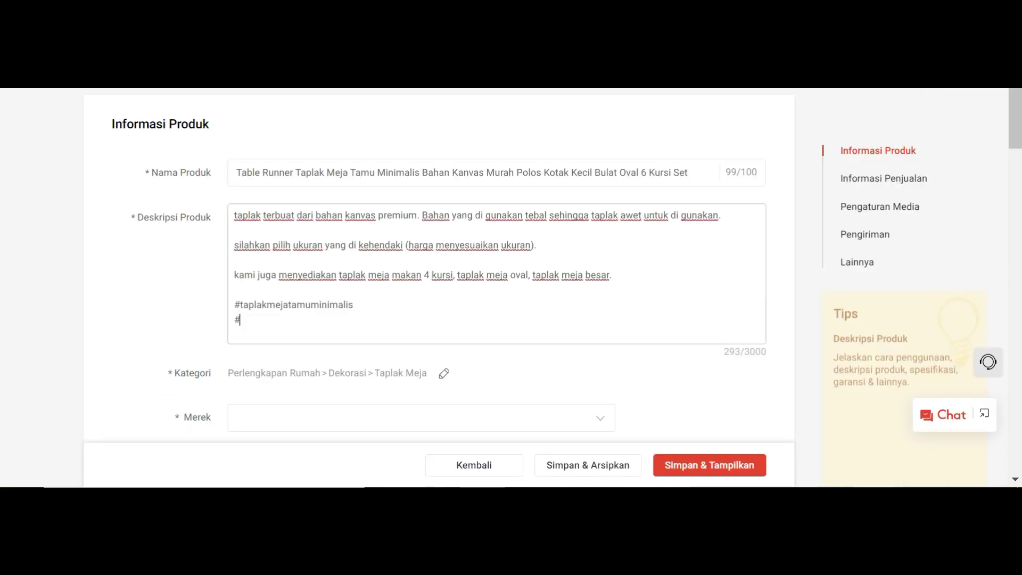
pyautogui.hotkey('ctrl', 'v')
pyautogui.click(292, 324)
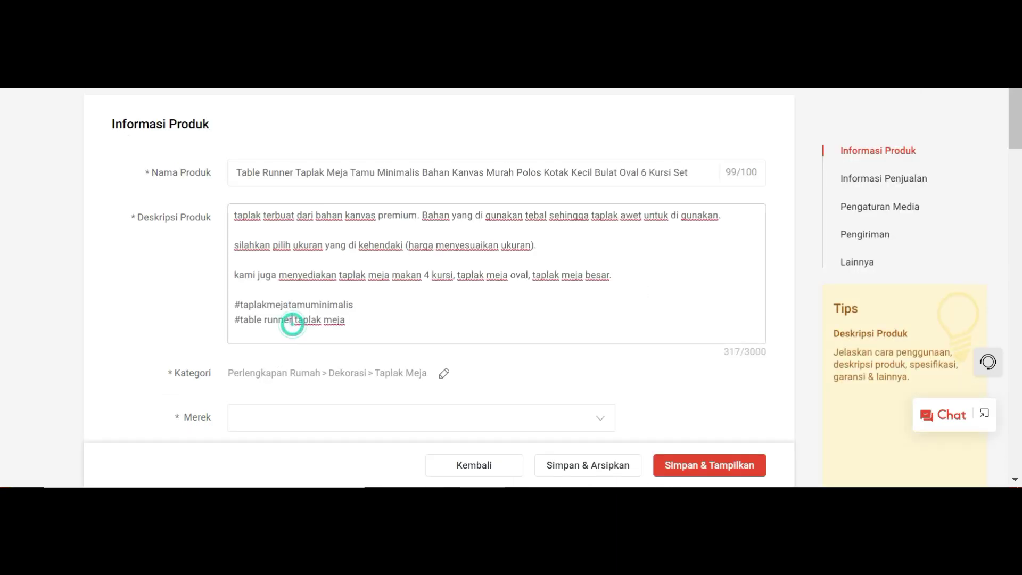
pyautogui.press('BackSpace')
pyautogui.press('Left')
pyautogui.press('Left')
pyautogui.press('BackSpace')
pyautogui.press('Right')
pyautogui.press('Right')
pyautogui.press('Right')
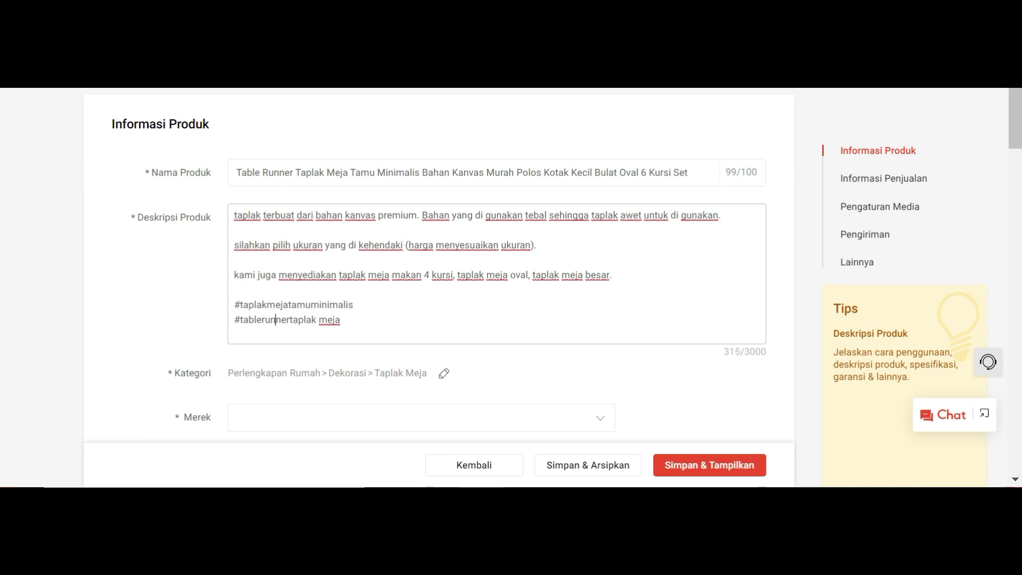
pyautogui.press('Right')
pyautogui.press('Right')
pyautogui.press('Right')
pyautogui.press('Right')
pyautogui.press('Right')
pyautogui.press('Right')
pyautogui.press('Right')
pyautogui.press('BackSpace')
pyautogui.scroll(-3, 384, 274)
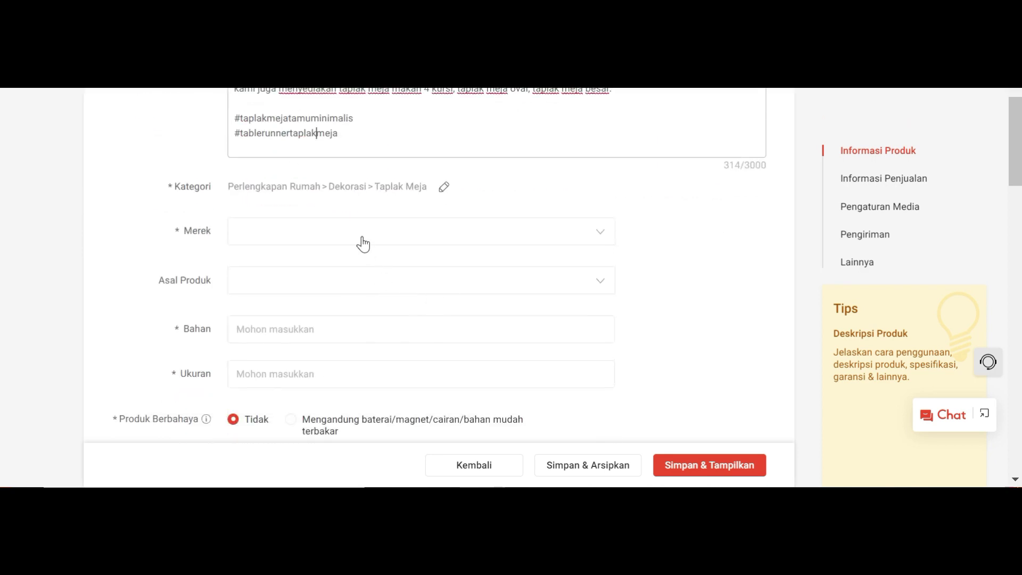
# Set the product's brand to "Tidak Ada Merek" and its origin to "Import"
pyautogui.click(554, 240)
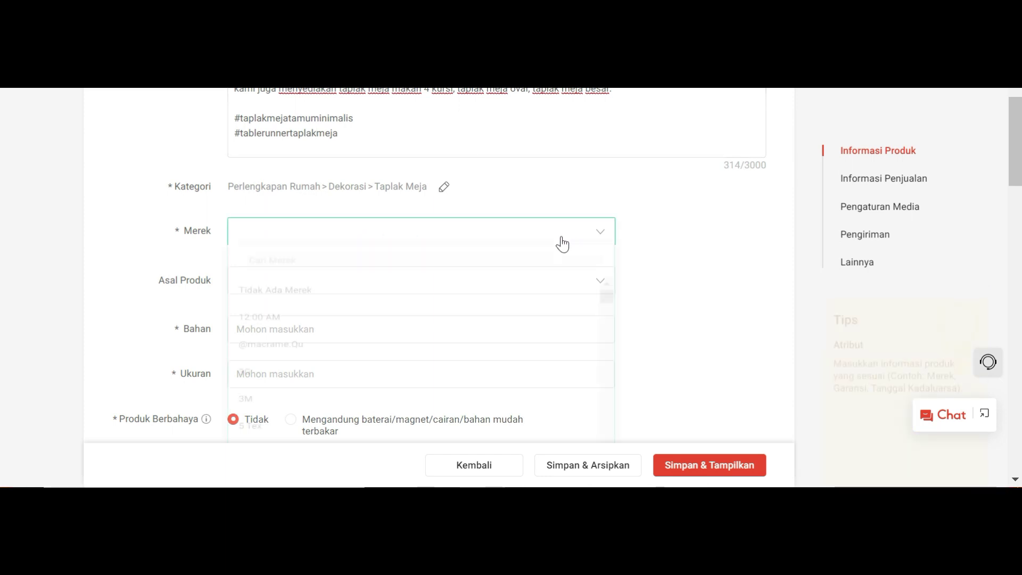
pyautogui.click(421, 309)
pyautogui.click(355, 291)
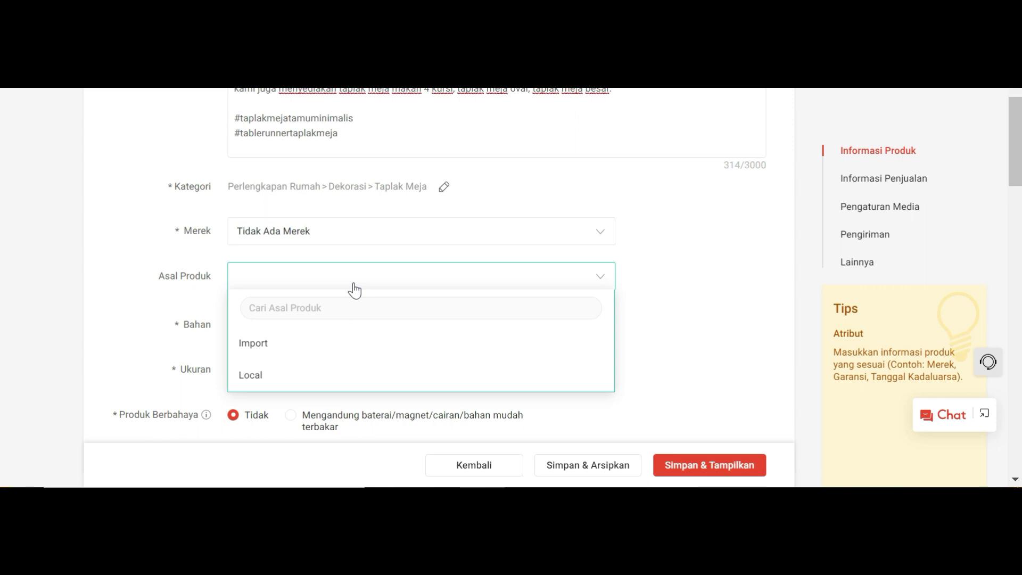
pyautogui.click(336, 341)
# Enter "Kanvas" as the product's material and "35x150 cm" as its size
pyautogui.scroll(-2, 336, 341)
pyautogui.click(336, 232)
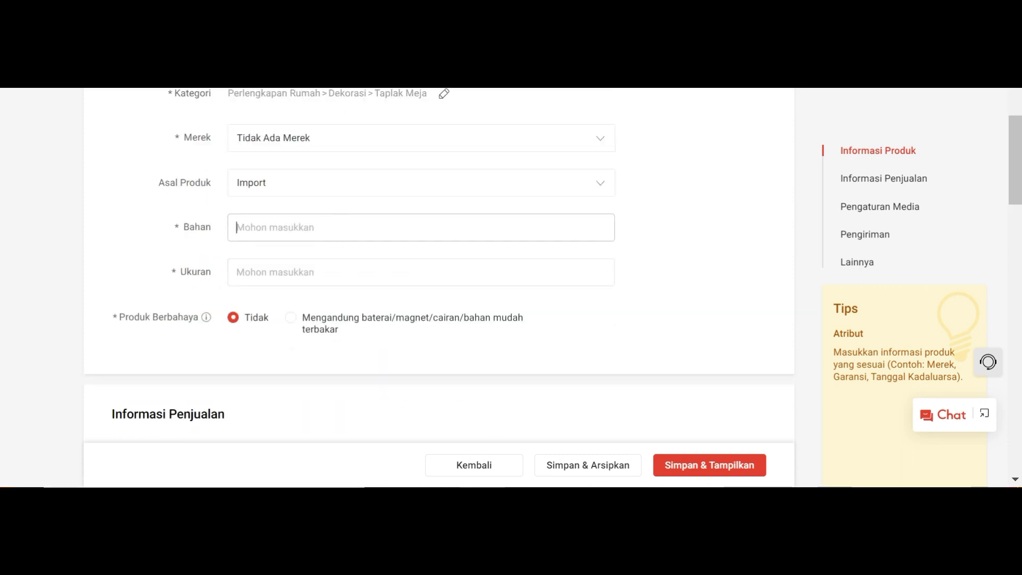
pyautogui.write('Kanvas')
pyautogui.scroll(-2, 330, 242)
pyautogui.click(315, 180)
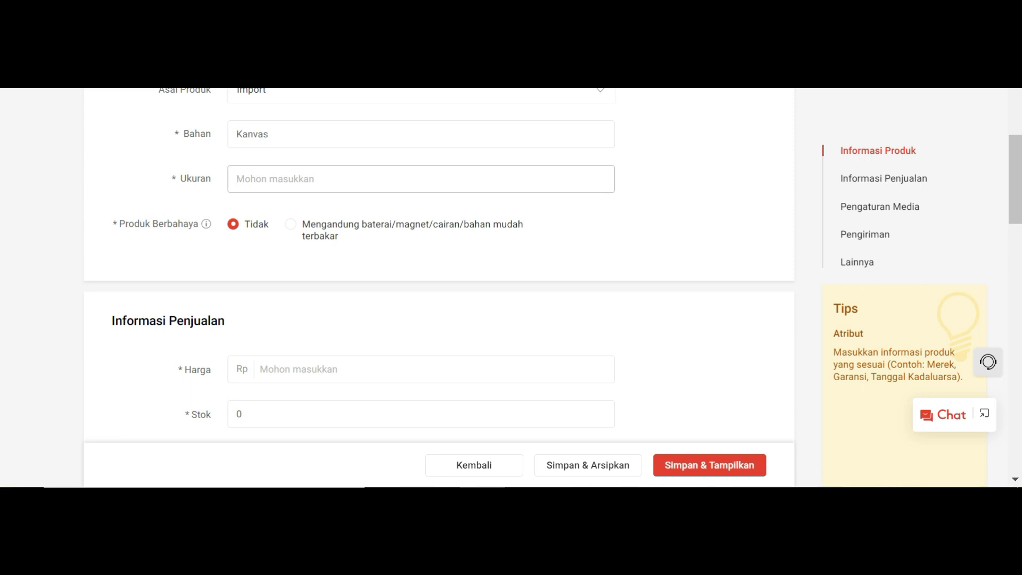
pyautogui.write('35')
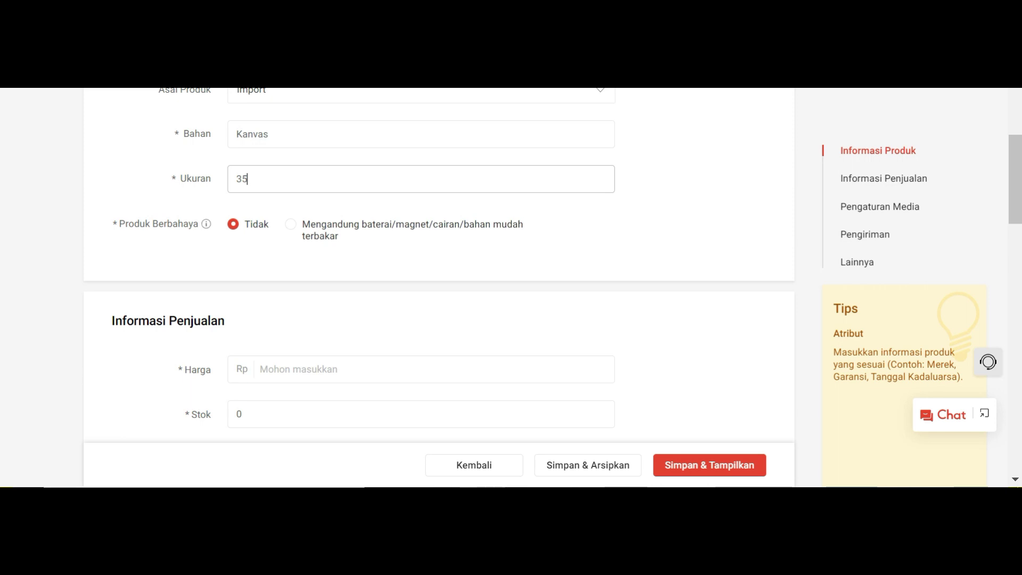
pyautogui.write('x150 cm')
# Set the product's price to Rp 39900 and its stock to 50
pyautogui.scroll(-2, 344, 286)
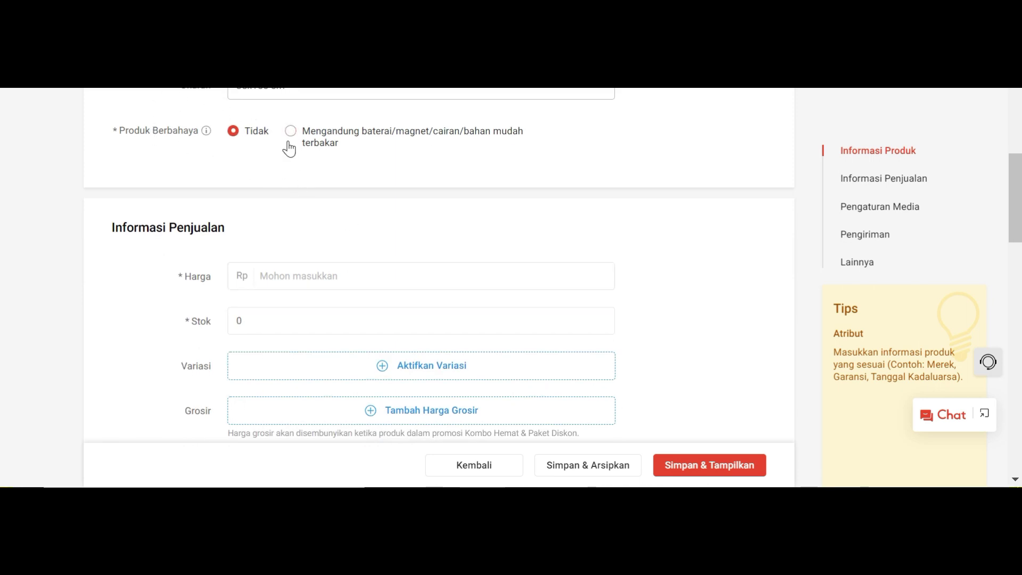
pyautogui.scroll(-2, 323, 218)
pyautogui.click(324, 176)
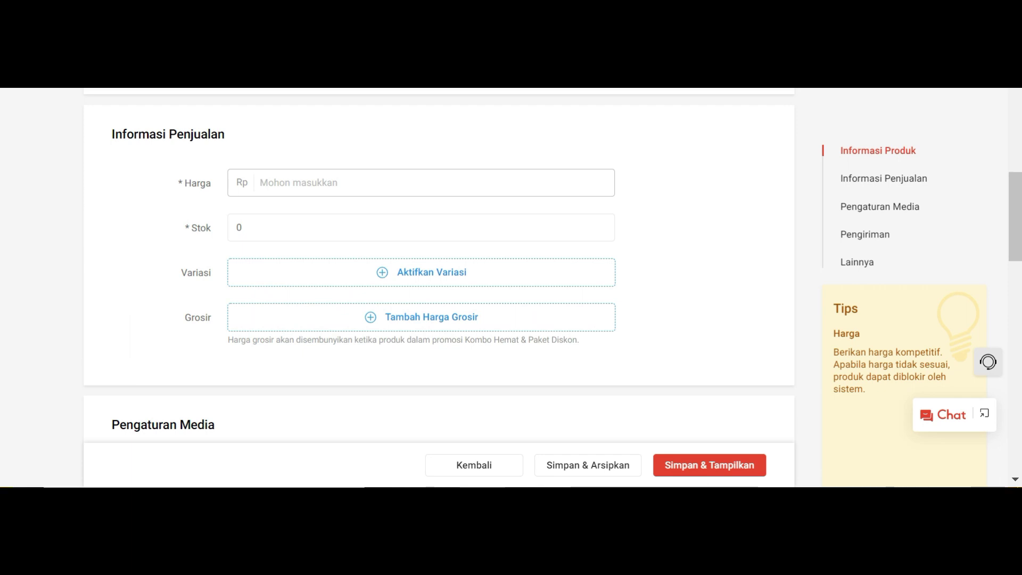
pyautogui.write('39')
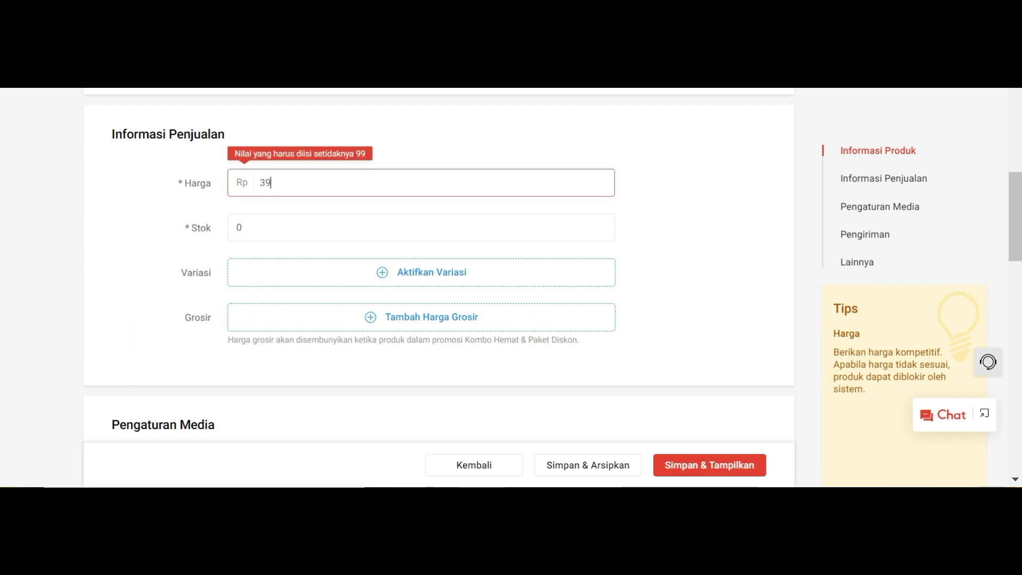
pyautogui.write('900')
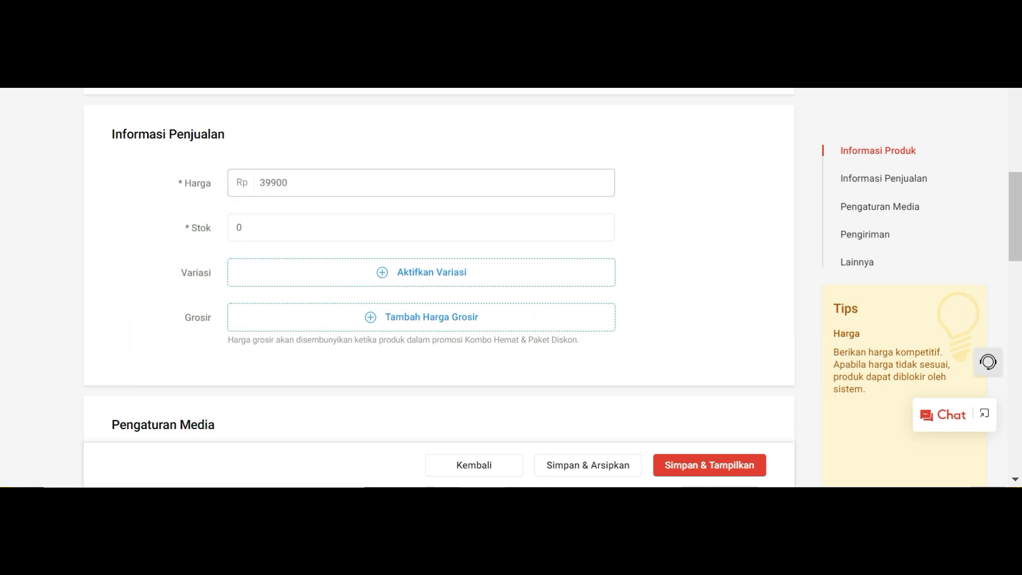
pyautogui.doubleClick(234, 236)
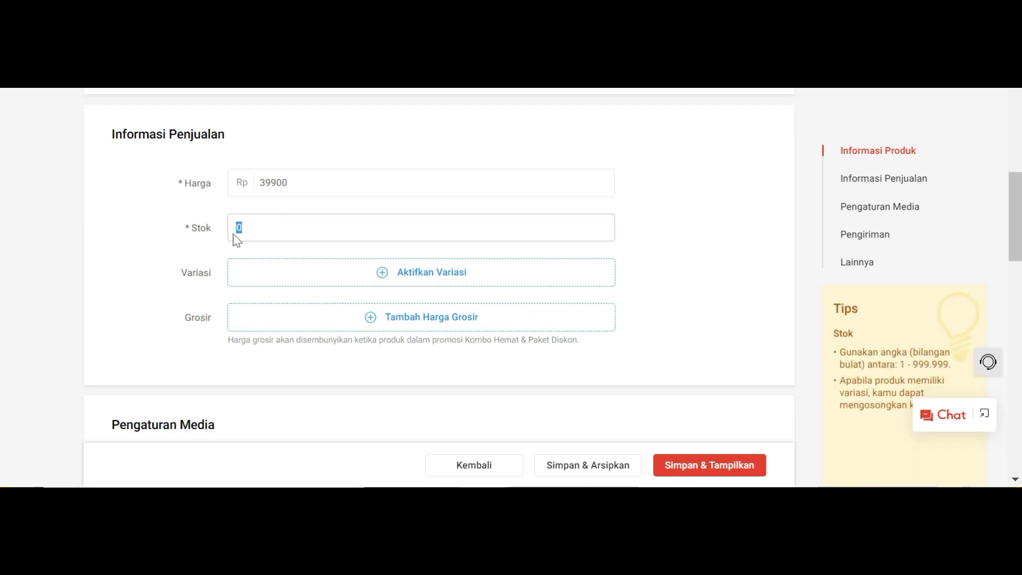
pyautogui.write('50')
# Upload the image "Monstera Hijau Kuning" from the Downloads folder as the product's main photo
pyautogui.scroll(-2, 448, 196)
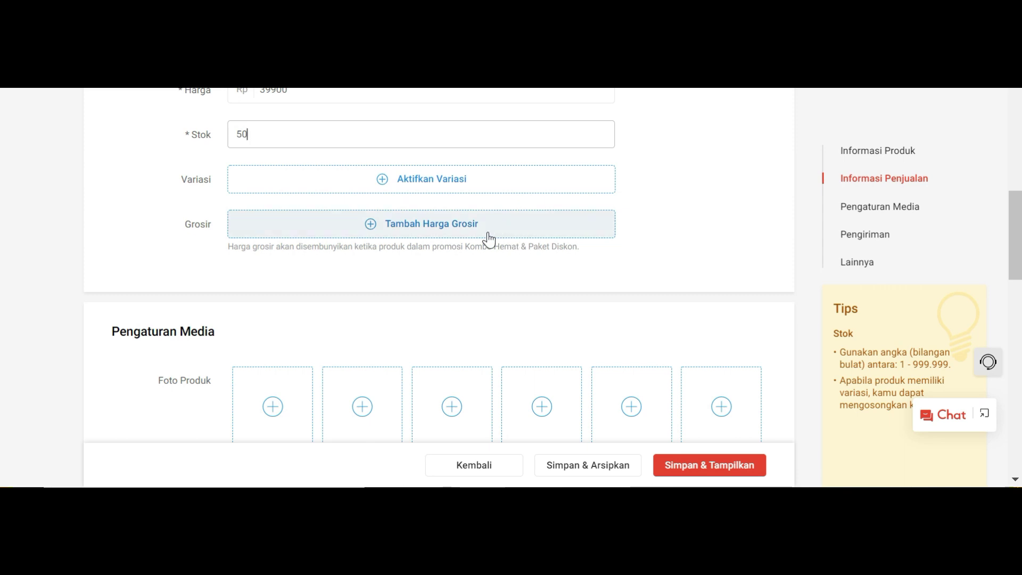
pyautogui.scroll(-2, 490, 235)
pyautogui.scroll(2, 373, 237)
pyautogui.scroll(-4, 417, 261)
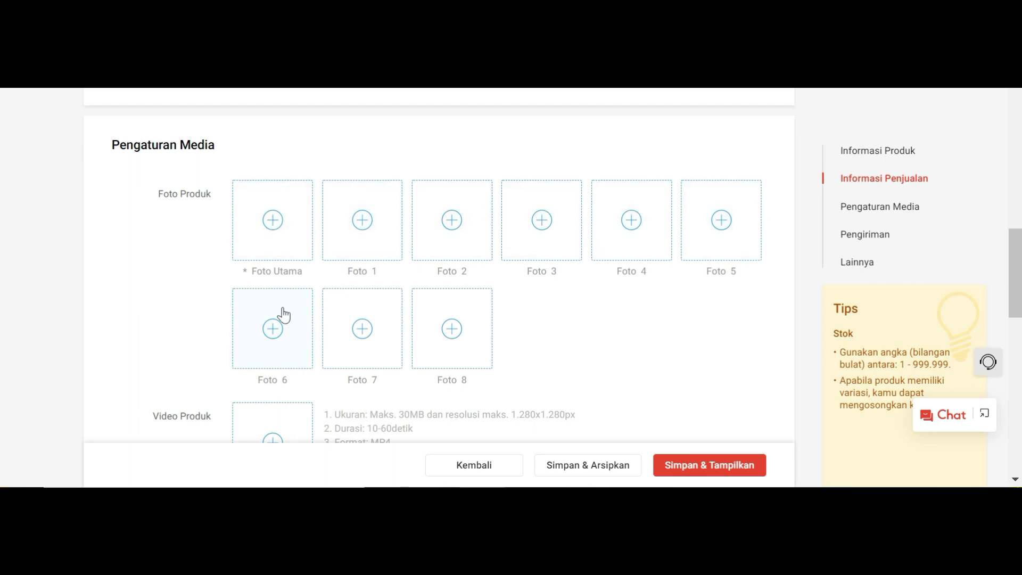
pyautogui.click(277, 230)
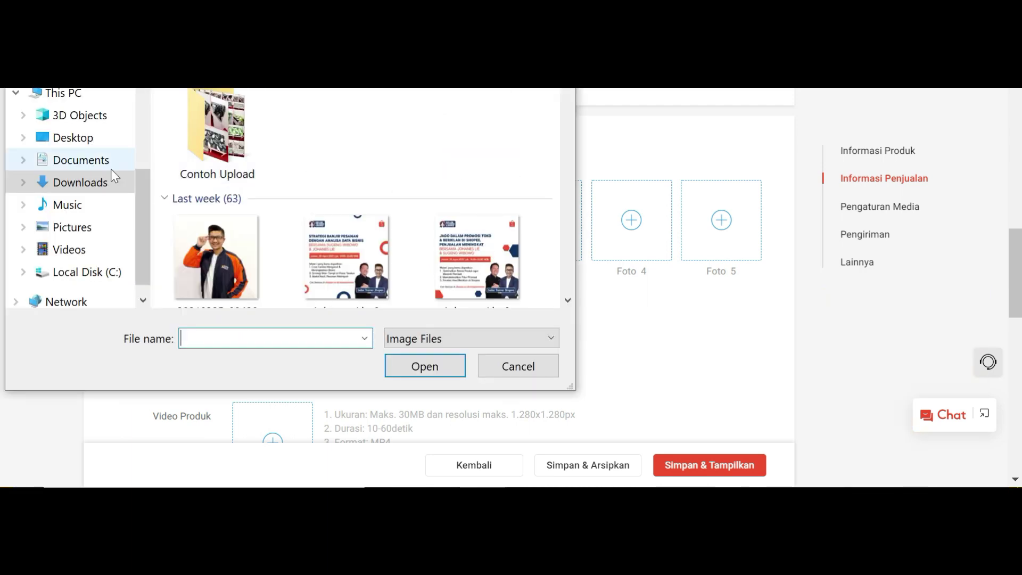
pyautogui.scroll(-10, 282, 151)
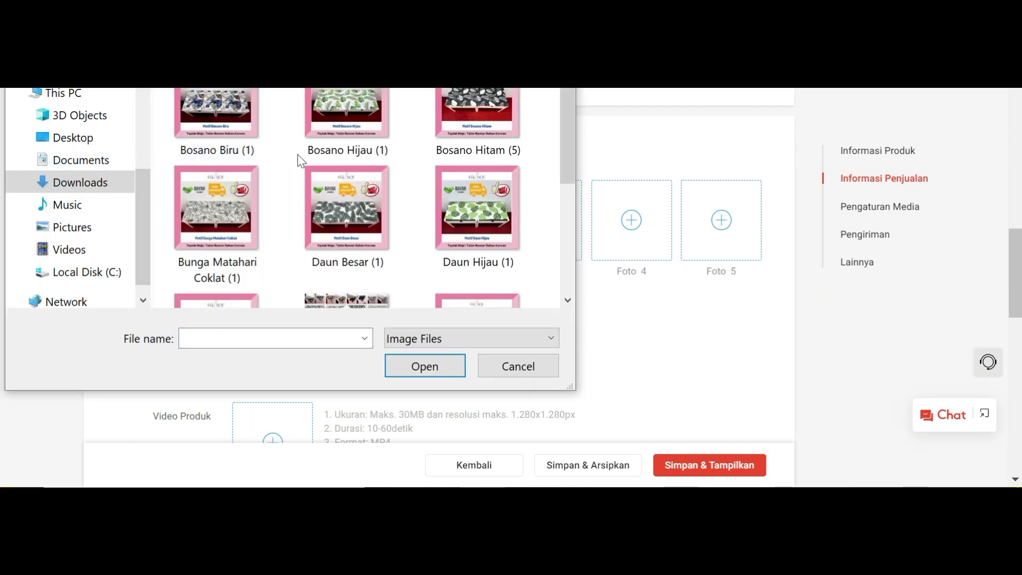
pyautogui.scroll(-5, 299, 160)
pyautogui.click(354, 136)
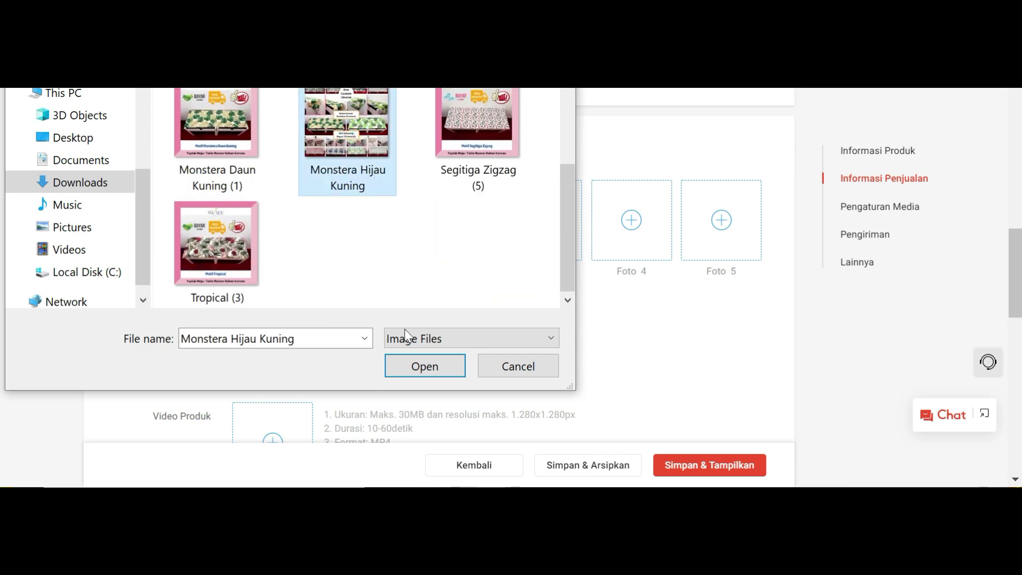
pyautogui.click(413, 367)
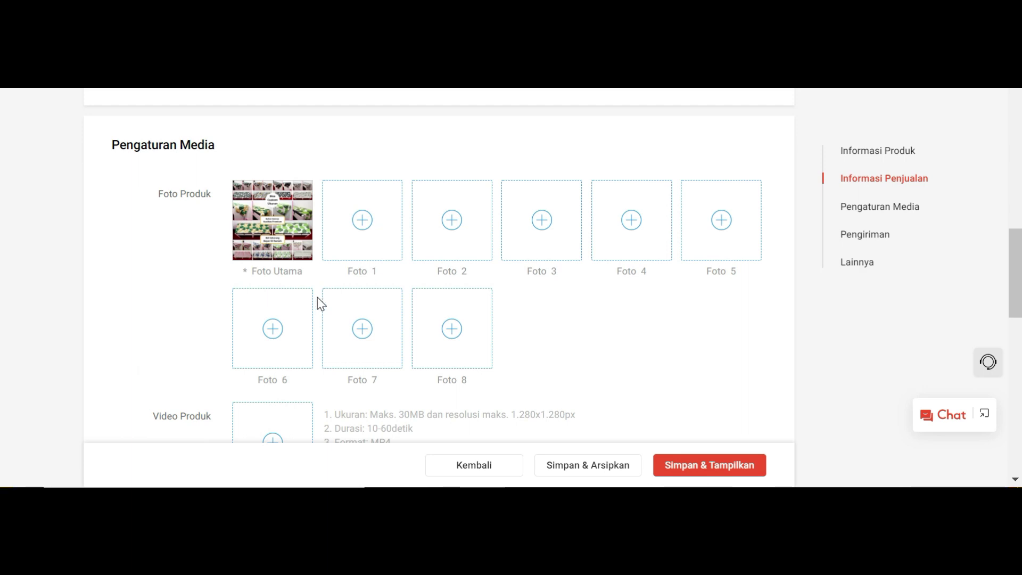
# Fill product photos 1 to 7 with the consecutive images from "Bosano Biru (1)" through "Monstera Daun Kuning (1)"
pyautogui.click(367, 220)
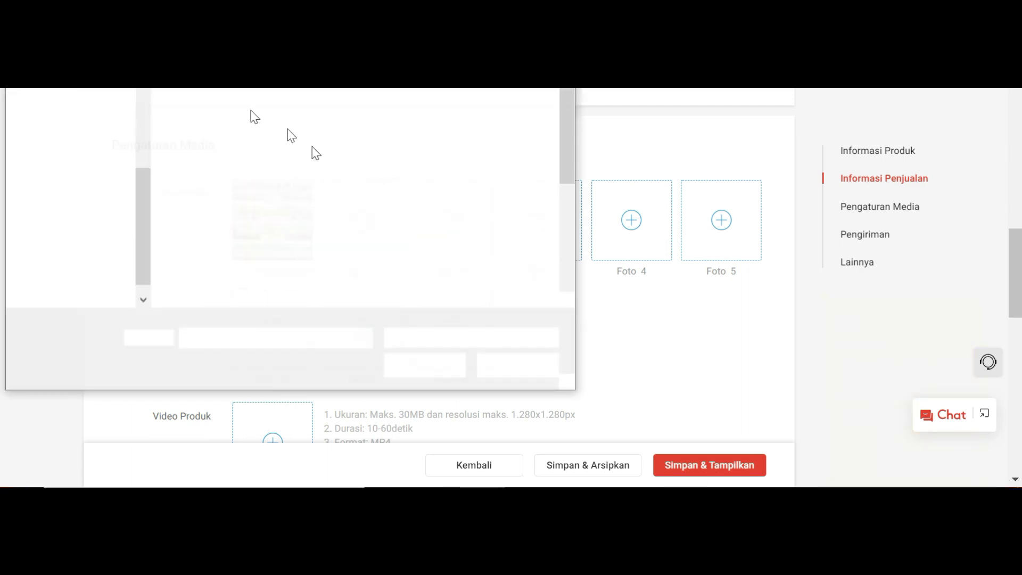
pyautogui.click(250, 124)
pyautogui.scroll(-2, 250, 123)
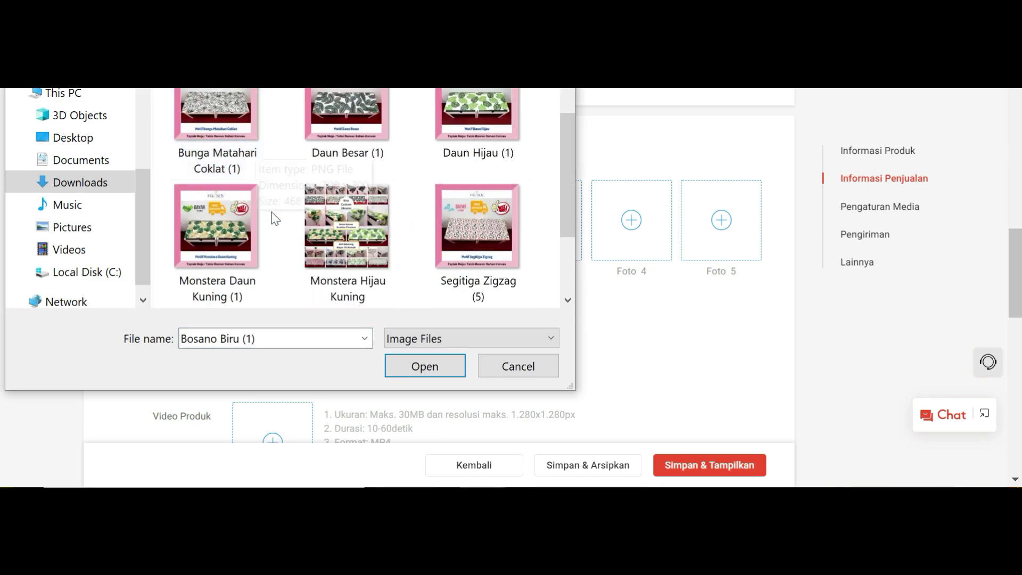
pyautogui.keyDown('ctrl'); pyautogui.click(261, 235); pyautogui.keyUp('ctrl')
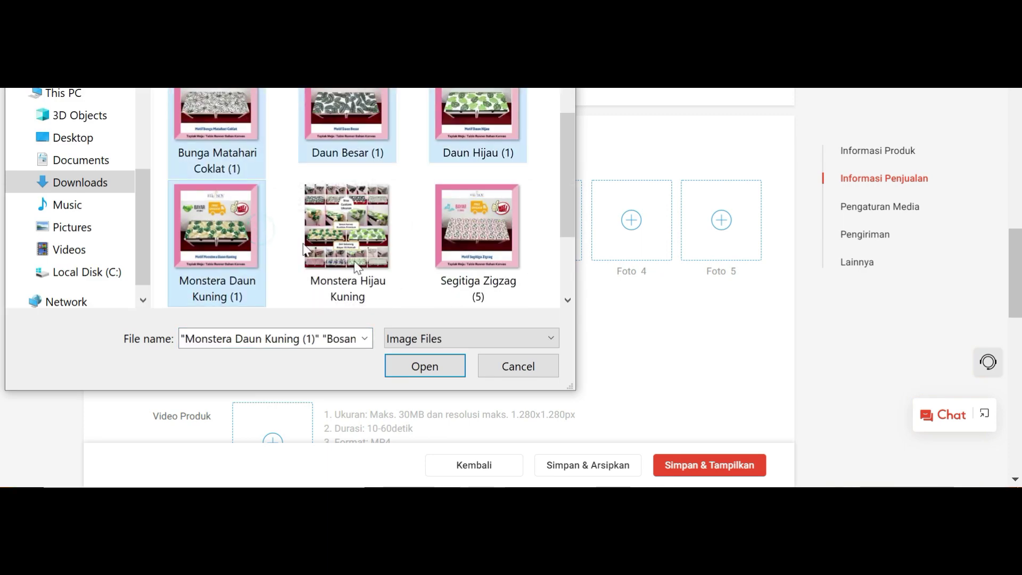
pyautogui.click(397, 366)
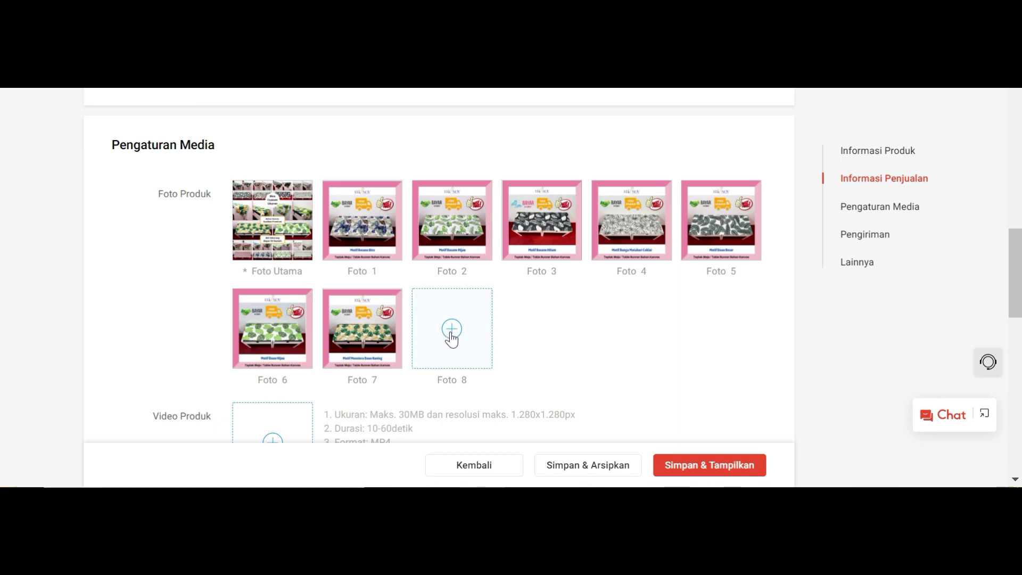
# Upload the image "Tropical (3)" as product photo 8
pyautogui.click(441, 206)
pyautogui.scroll(-3, 431, 190)
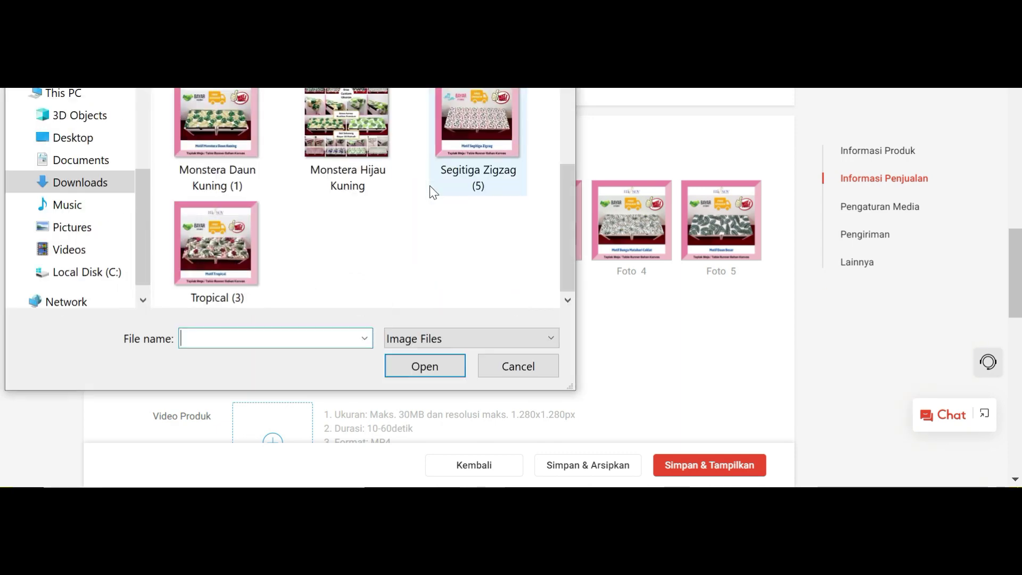
pyautogui.click(208, 255)
pyautogui.click(398, 368)
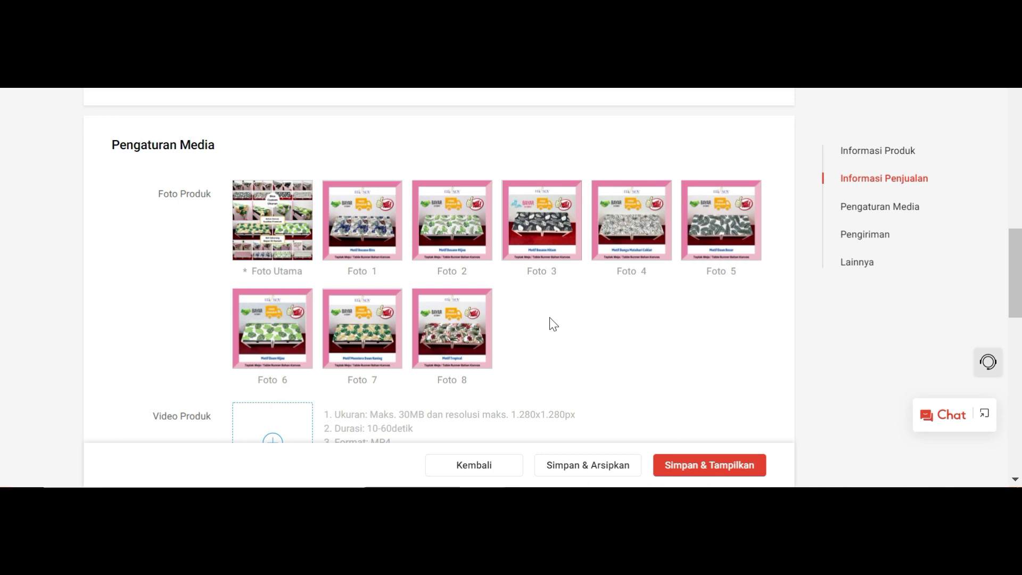
pyautogui.moveTo(375, 257)
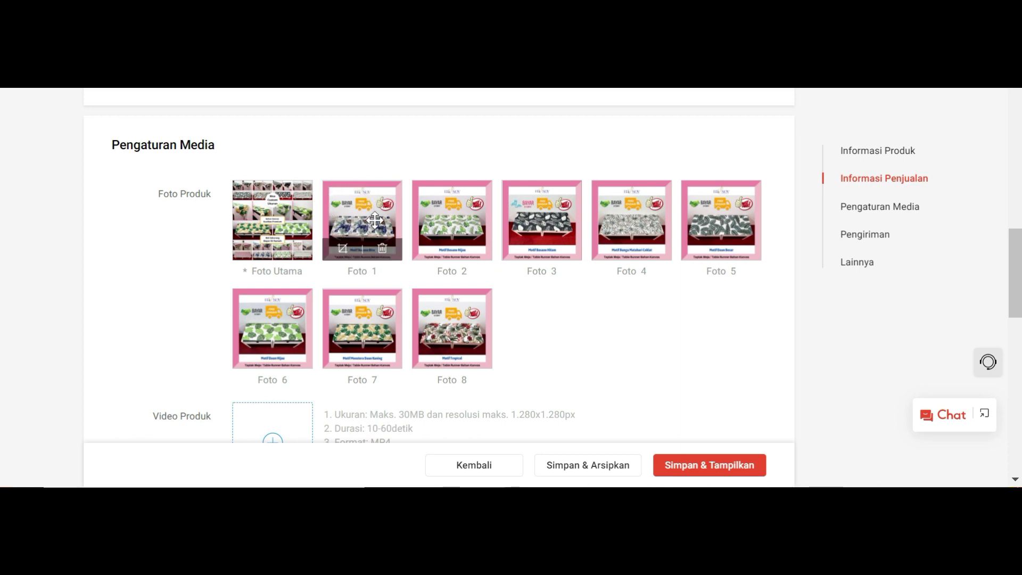
pyautogui.moveTo(480, 218)
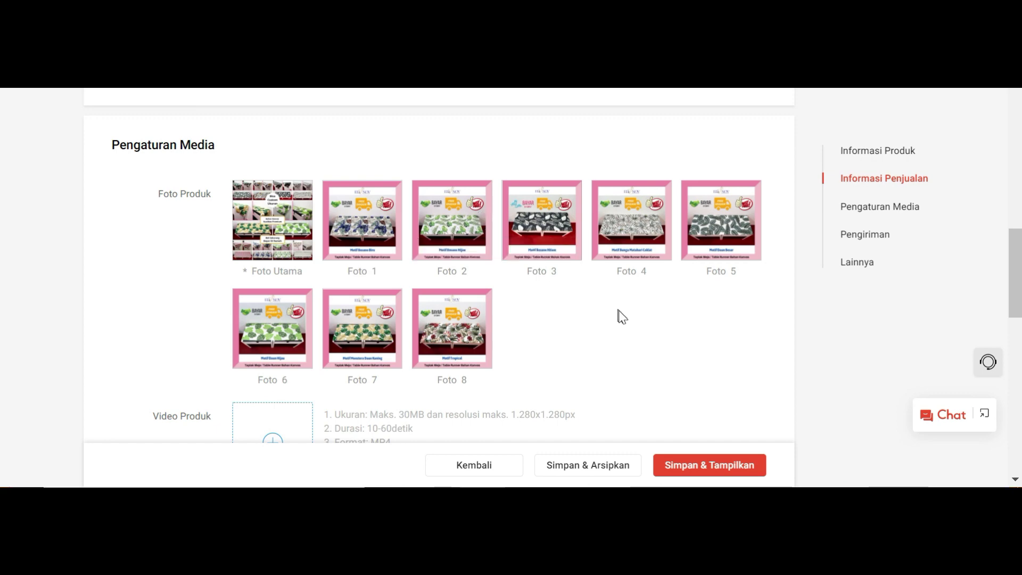
# Upload the video file "Table Runner Kanvas" as the product video
pyautogui.scroll(-5, 629, 327)
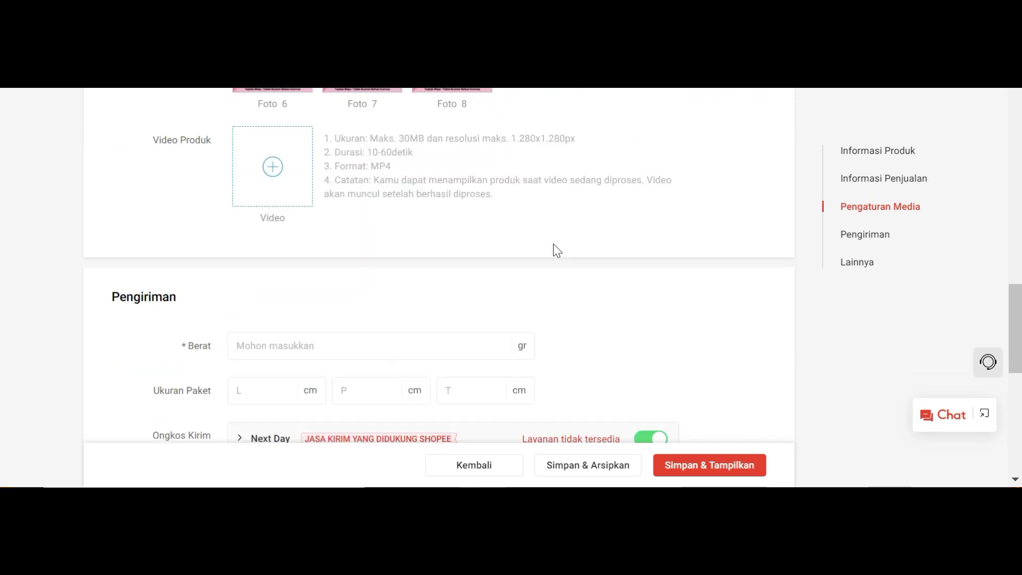
pyautogui.click(272, 163)
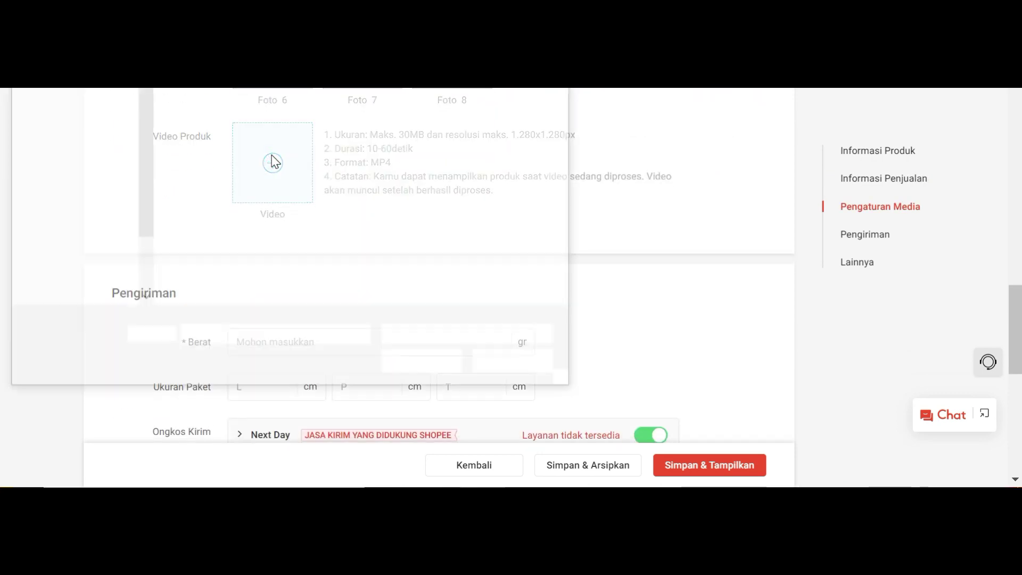
pyautogui.click(230, 105)
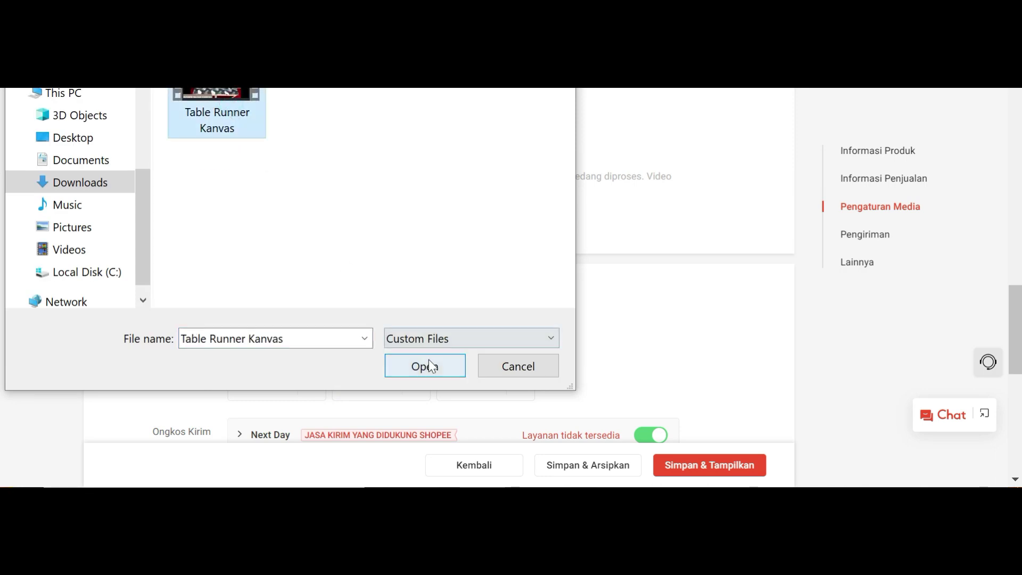
pyautogui.click(423, 366)
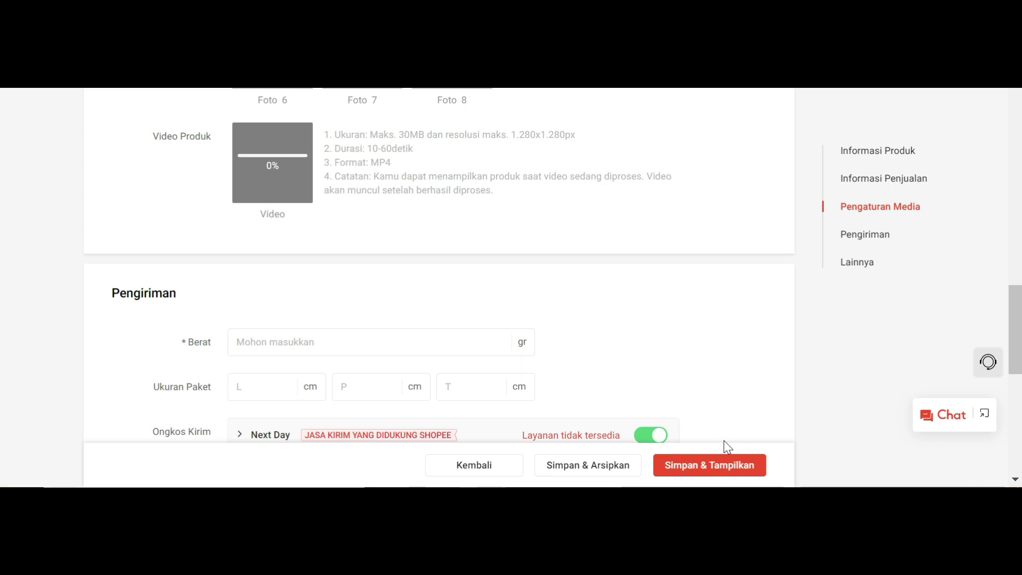
# Set the shipping weight to 150 g and the package's width, length and height to 5 cm each
pyautogui.scroll(-2, 591, 349)
pyautogui.click(344, 257)
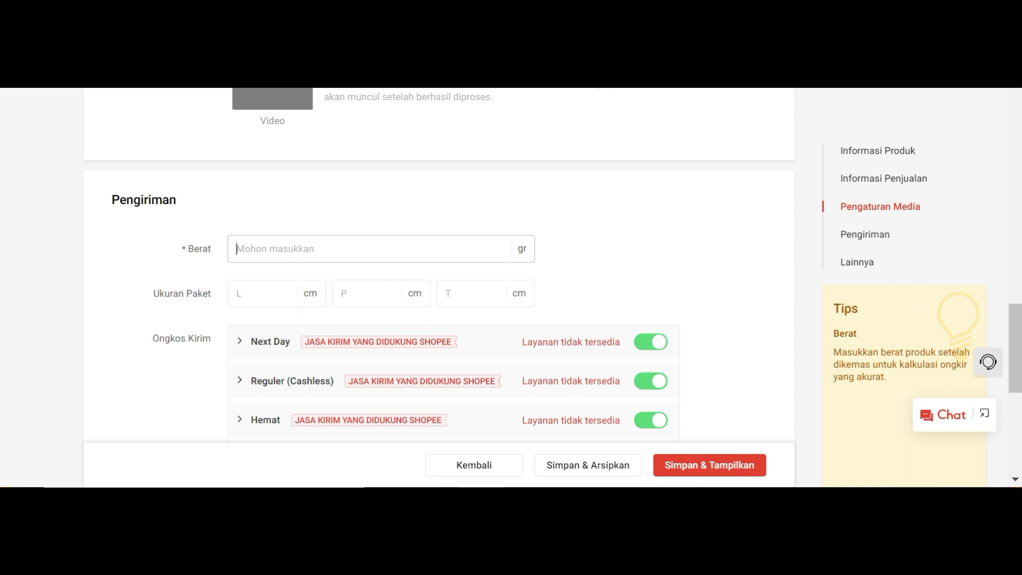
pyautogui.write('150')
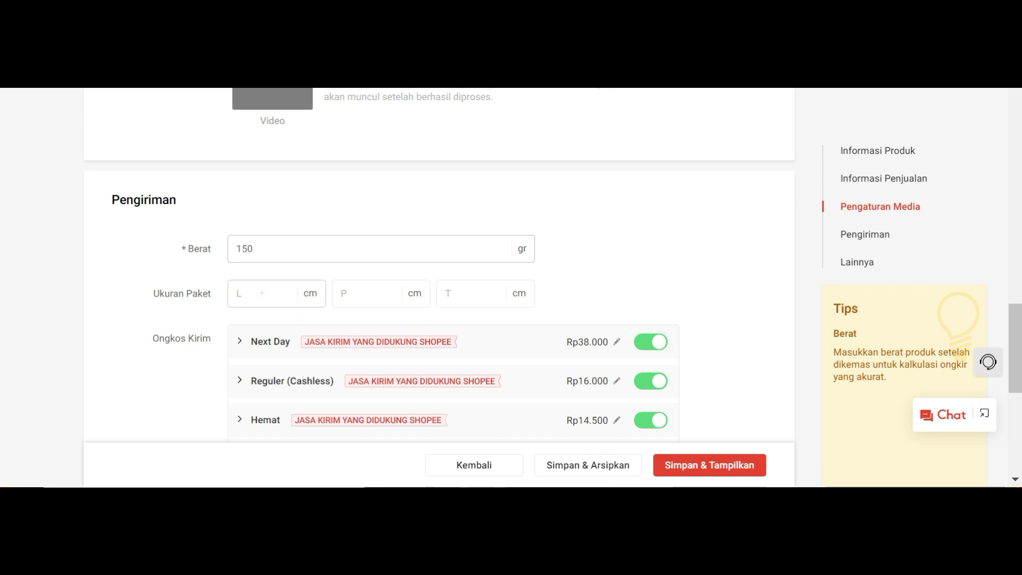
pyautogui.click(262, 293)
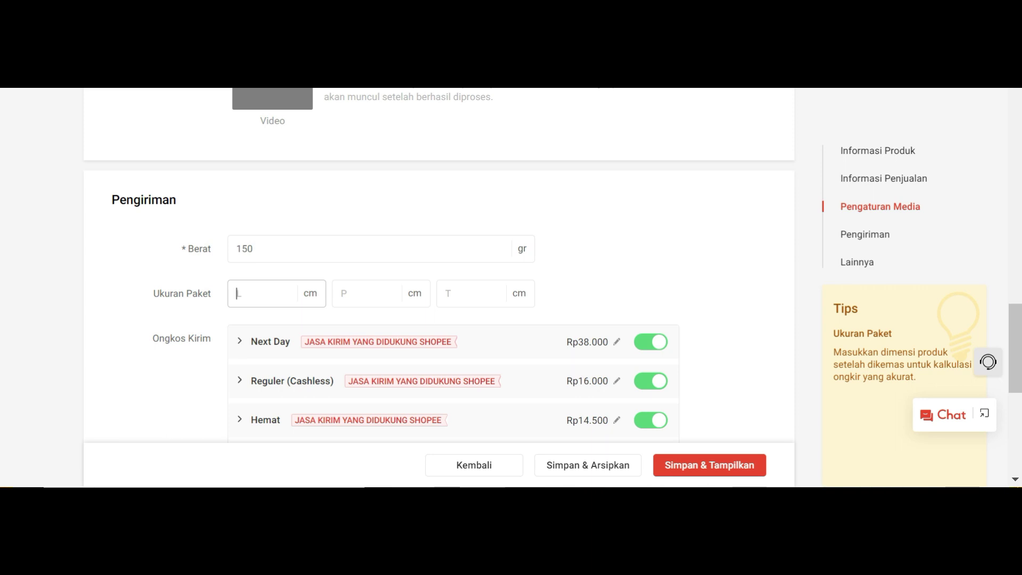
pyautogui.write('2')
pyautogui.doubleClick(278, 295)
pyautogui.write('5')
pyautogui.click(353, 293)
pyautogui.write('5')
pyautogui.click(445, 292)
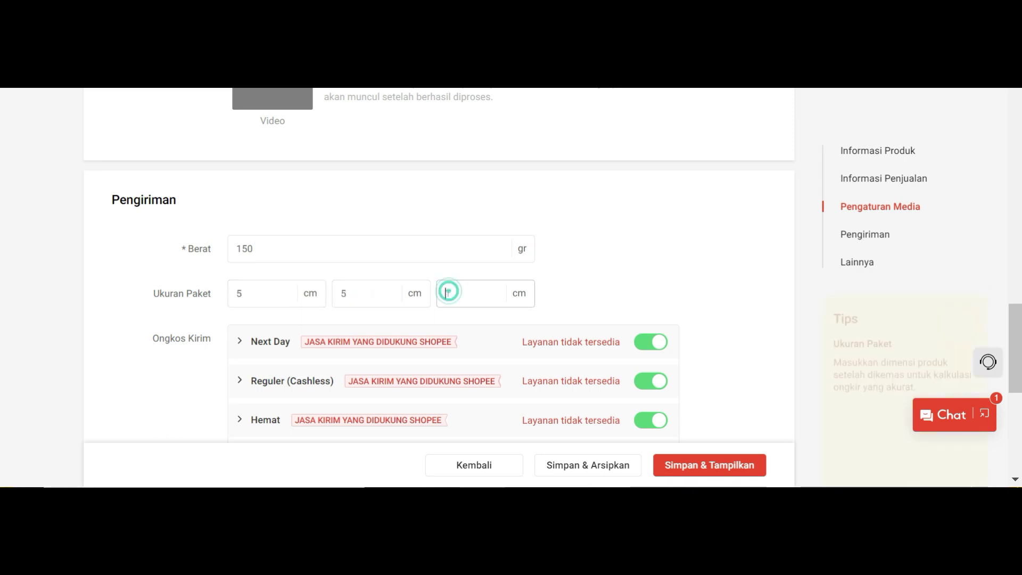
pyautogui.write('5')
pyautogui.click(567, 280)
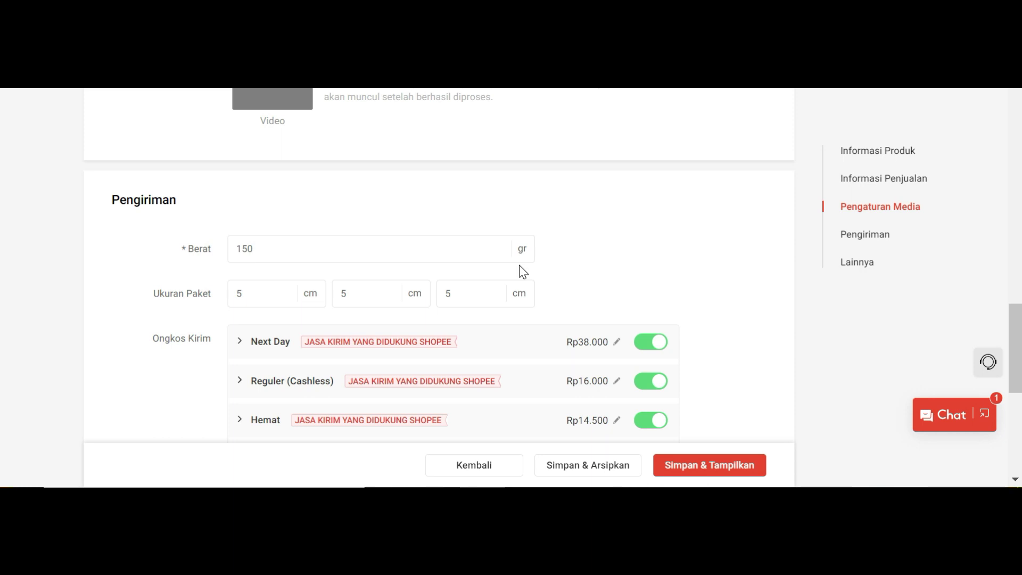
# Review the shipping services and the pre-order, condition and parent SKU settings at the end of the listing form
pyautogui.scroll(-3, 521, 271)
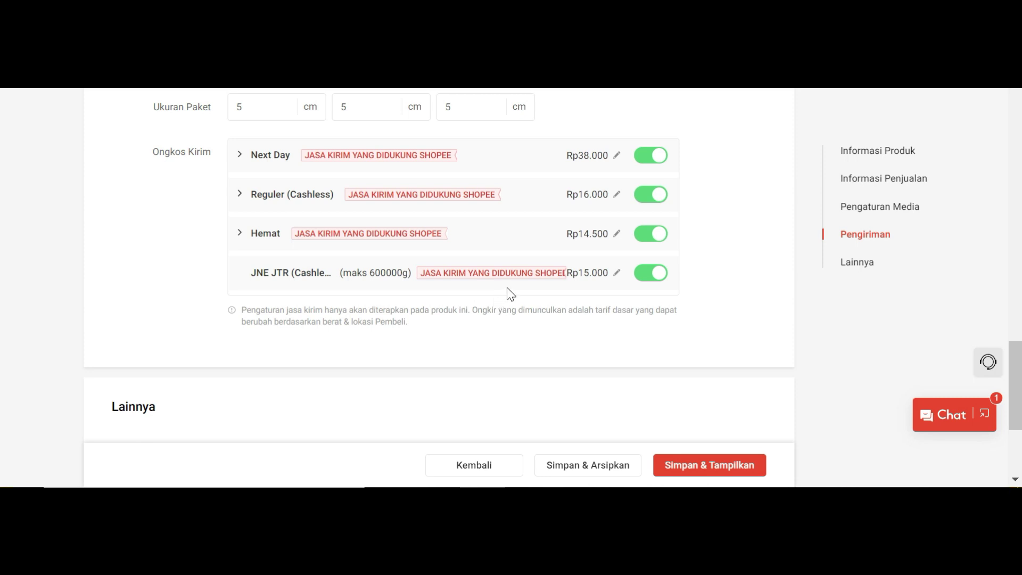
pyautogui.scroll(-4, 506, 290)
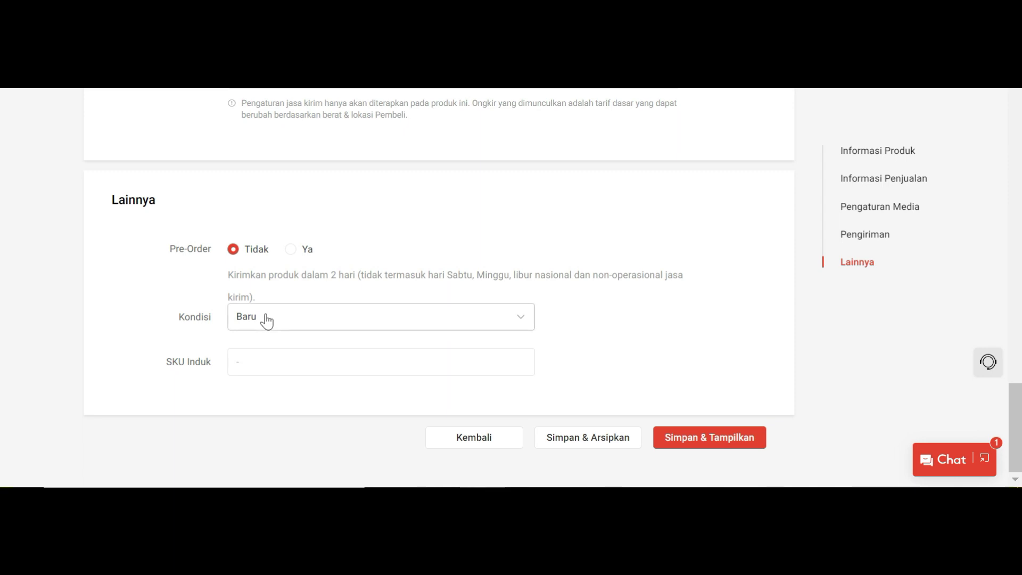
# Set the listing's parent SKU to "taplak aneka motif part 1"
pyautogui.click(265, 361)
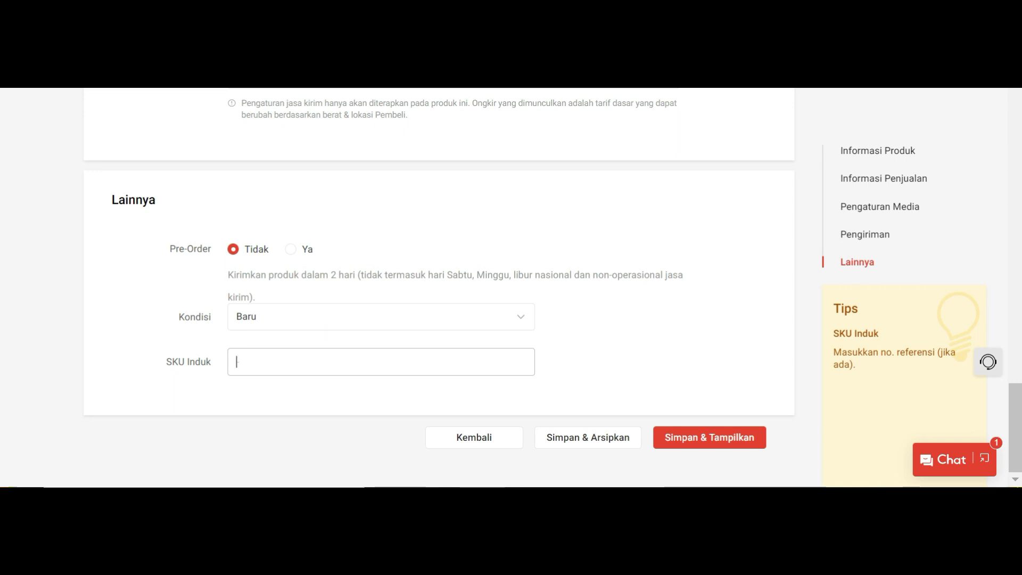
pyautogui.write('tapk')
pyautogui.write('ak aneka mo')
pyautogui.write('tif part 1')
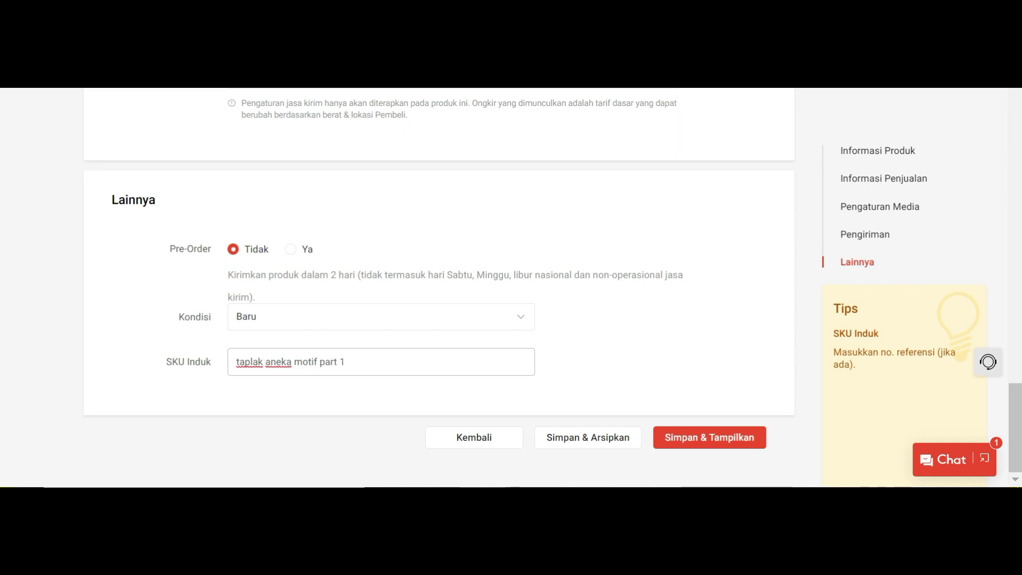
# Review the filled-in listing form, including the product information, product photos and shipping settings
pyautogui.scroll(15, 266, 366)
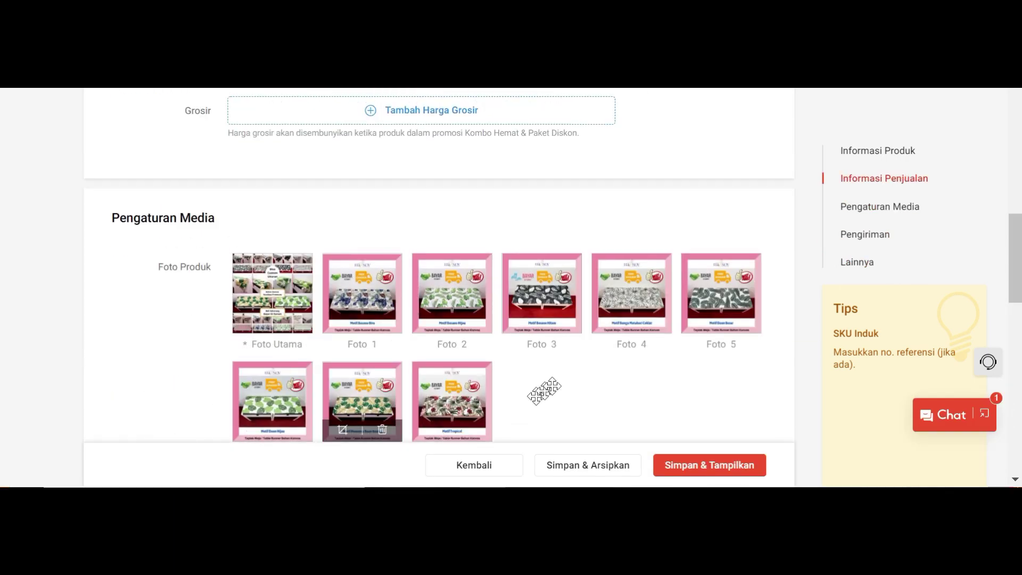
pyautogui.scroll(-15, 382, 349)
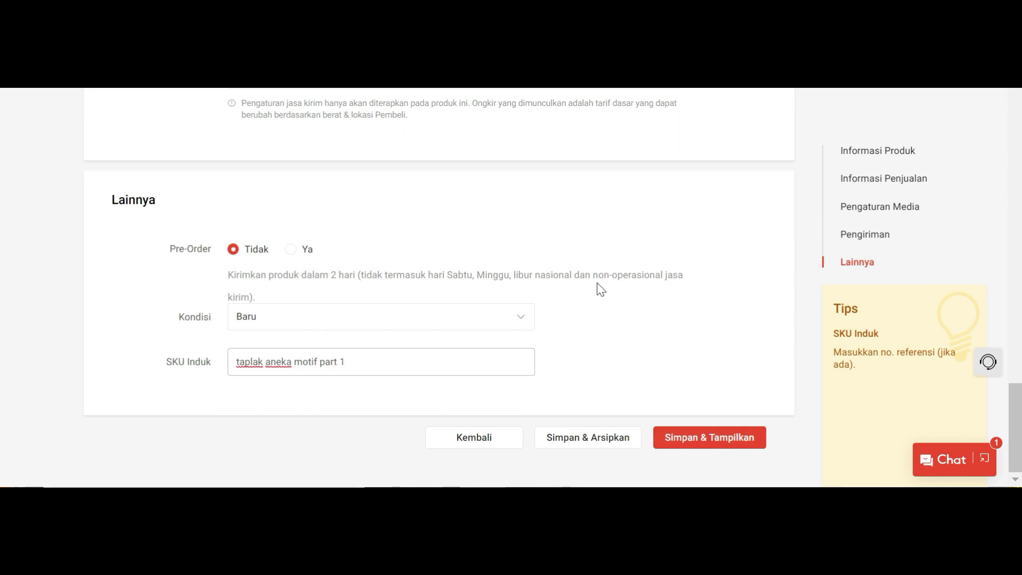
pyautogui.scroll(5, 601, 289)
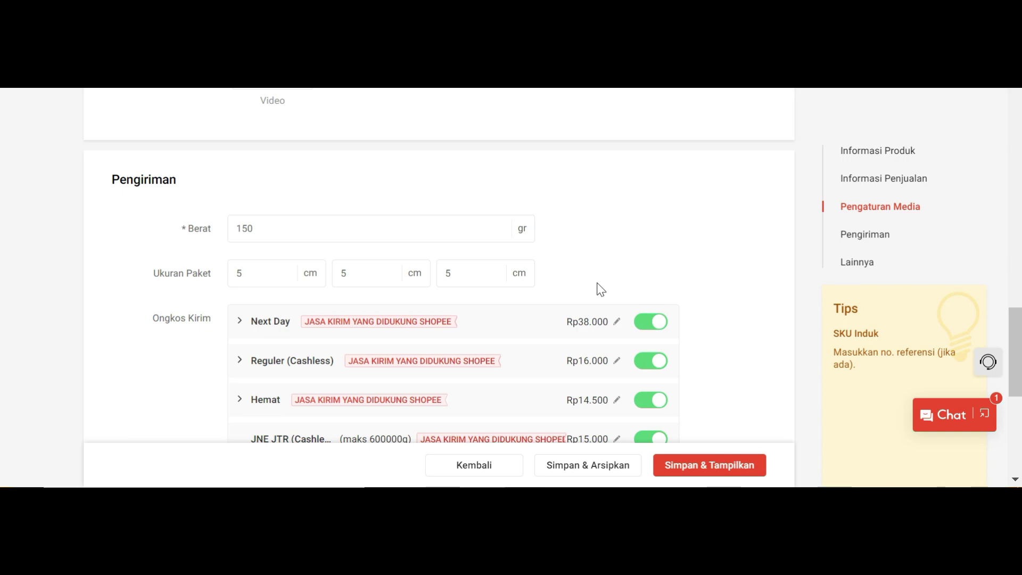
pyautogui.scroll(-4, 601, 289)
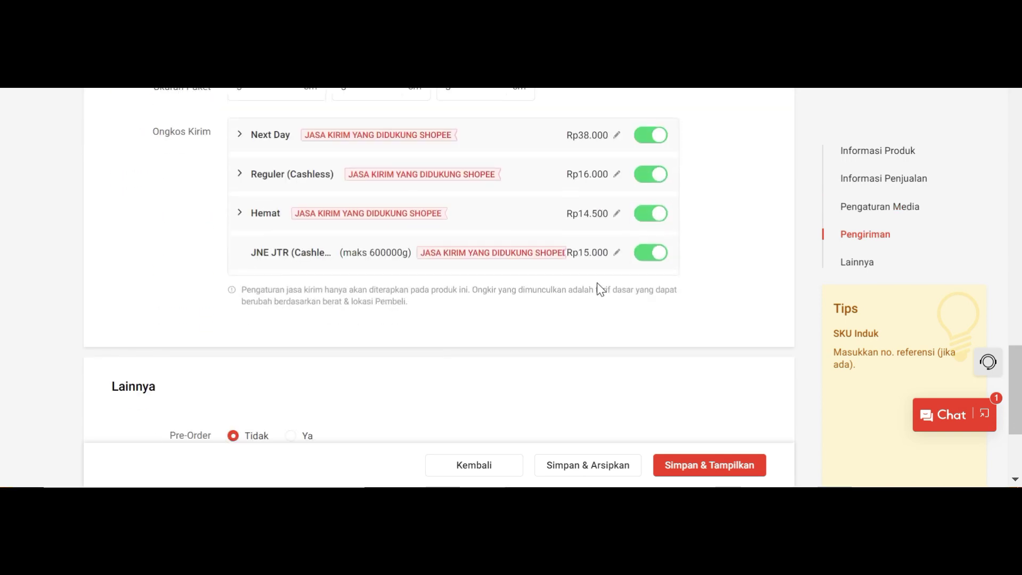
pyautogui.scroll(15, 601, 289)
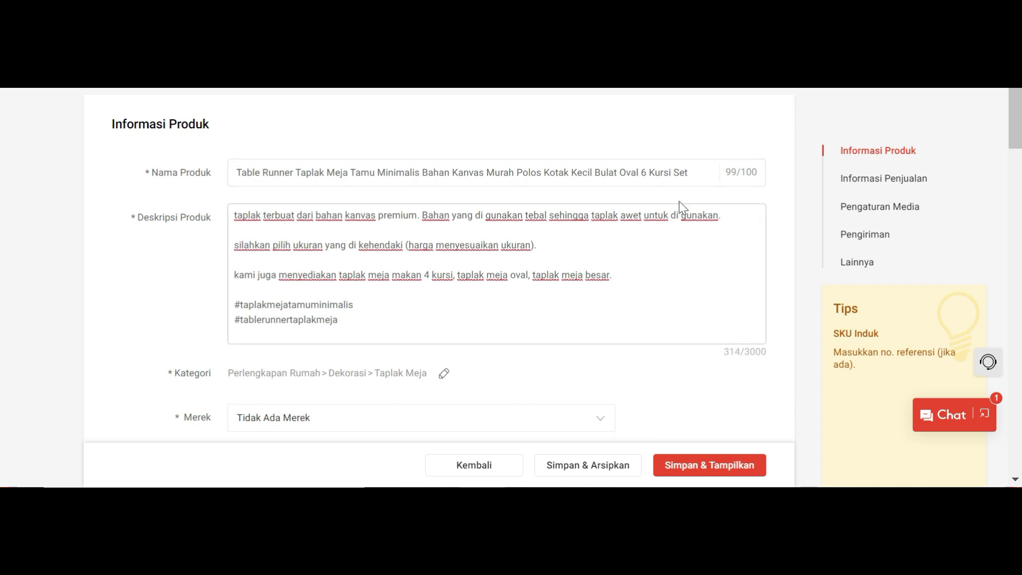
pyautogui.scroll(-2, 496, 260)
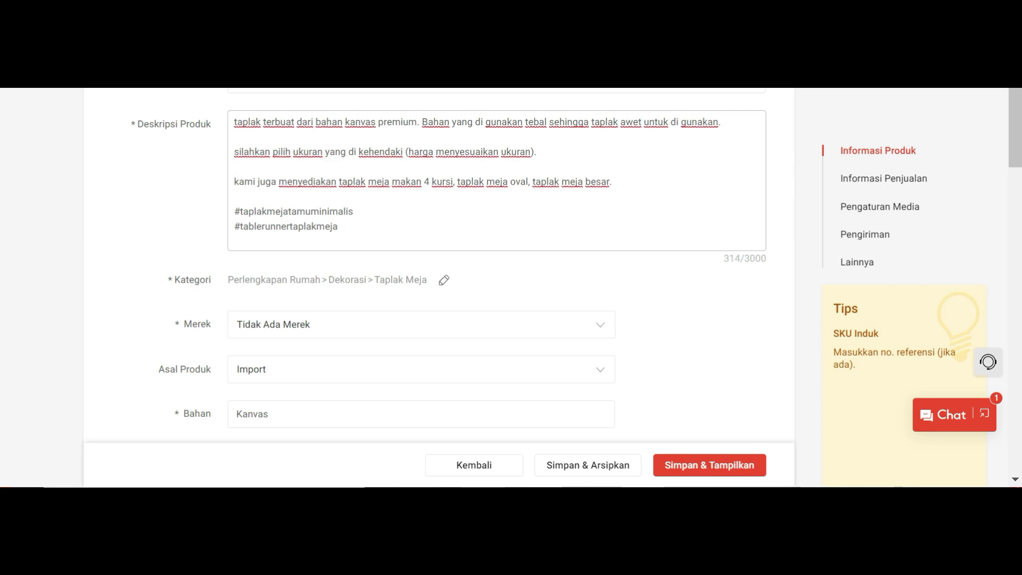
pyautogui.scroll(-12, 461, 220)
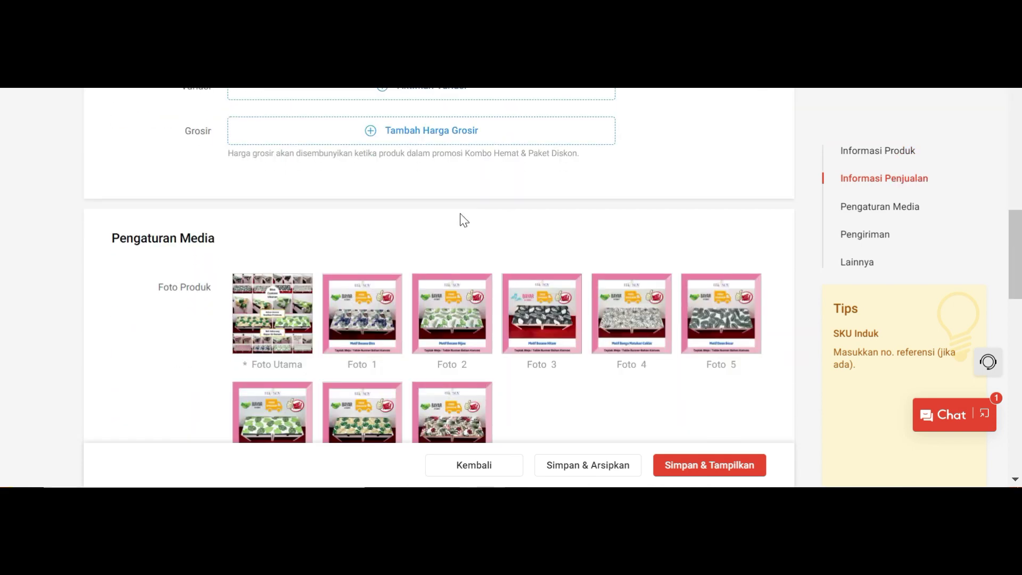
pyautogui.scroll(-4, 461, 220)
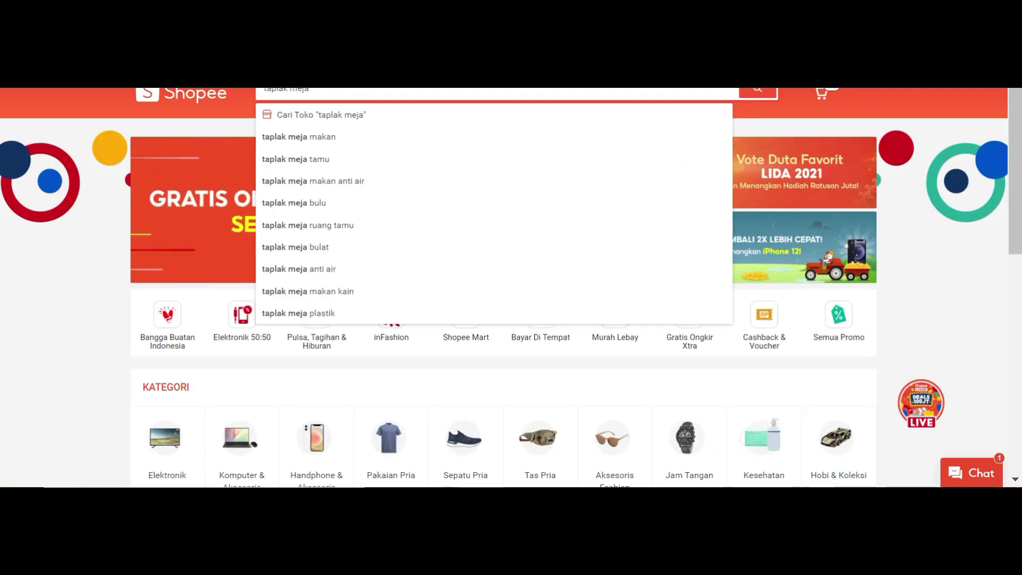
# Search the Shopee marketplace for "taplak meja" and examine the photos, titles and prices of the competing tablecloth listings
pyautogui.press('Return')
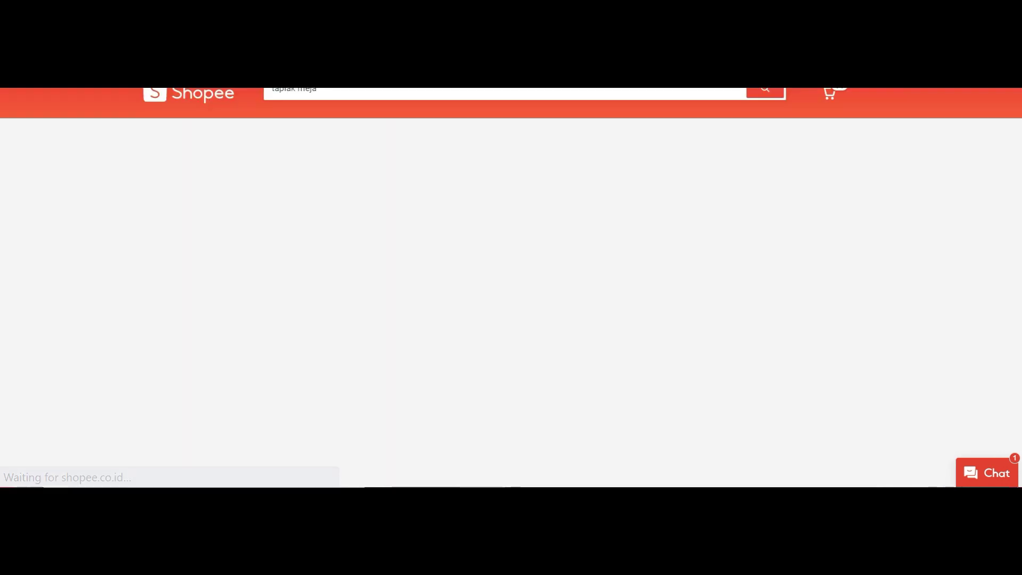
pyautogui.scroll(-3, 409, 221)
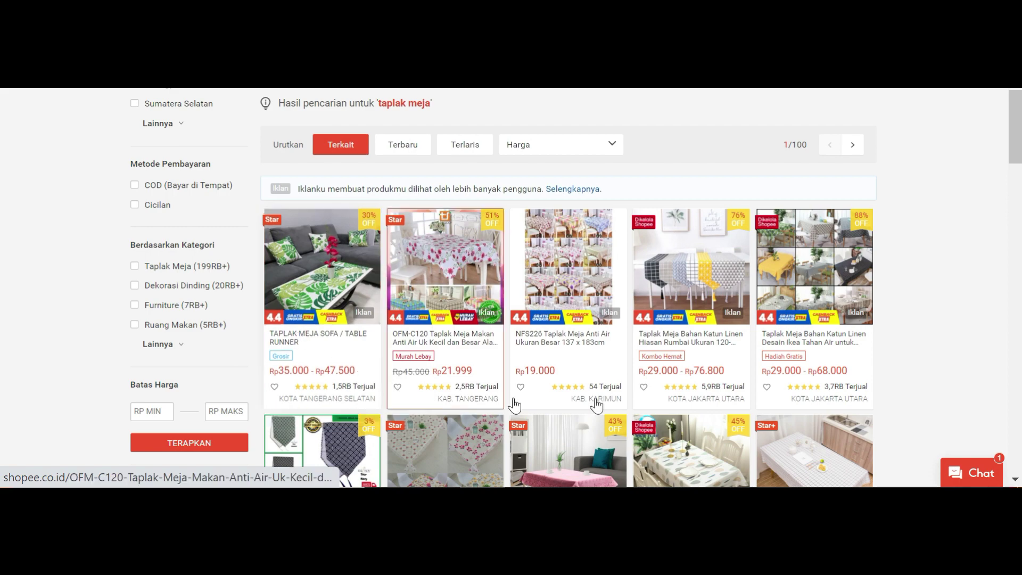
pyautogui.scroll(-3, 815, 298)
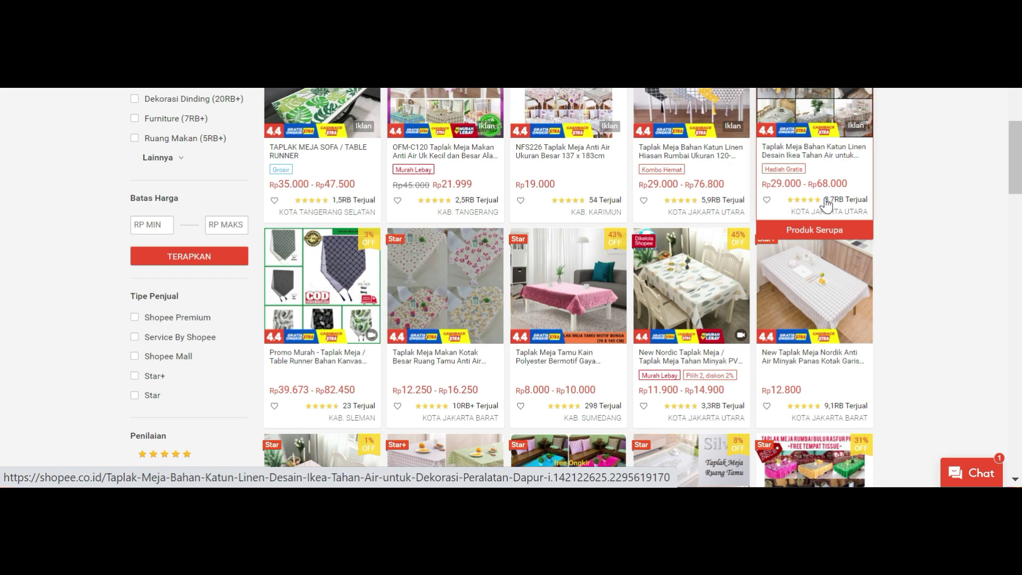
pyautogui.scroll(7, 827, 204)
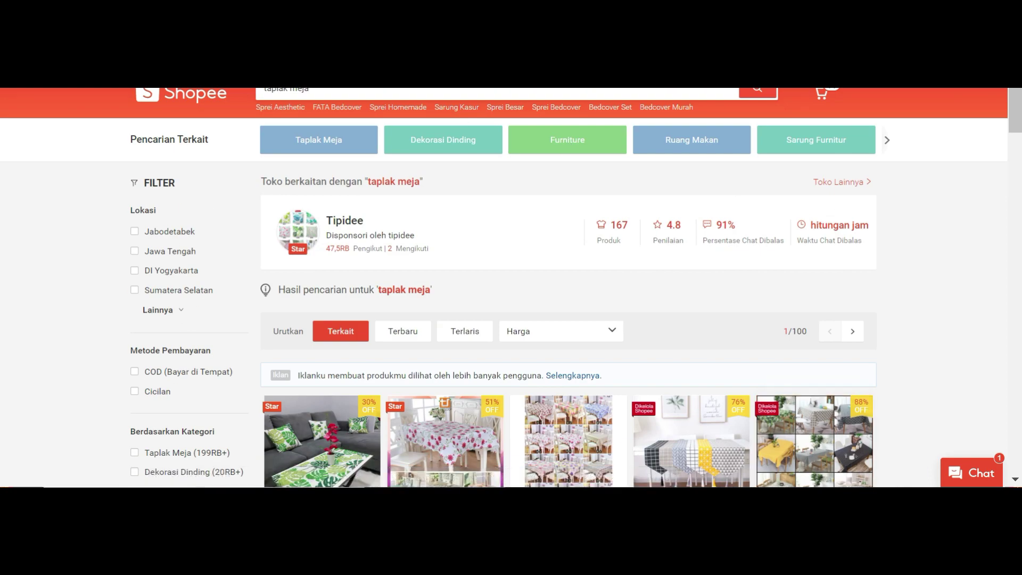
pyautogui.scroll(-7, 416, 290)
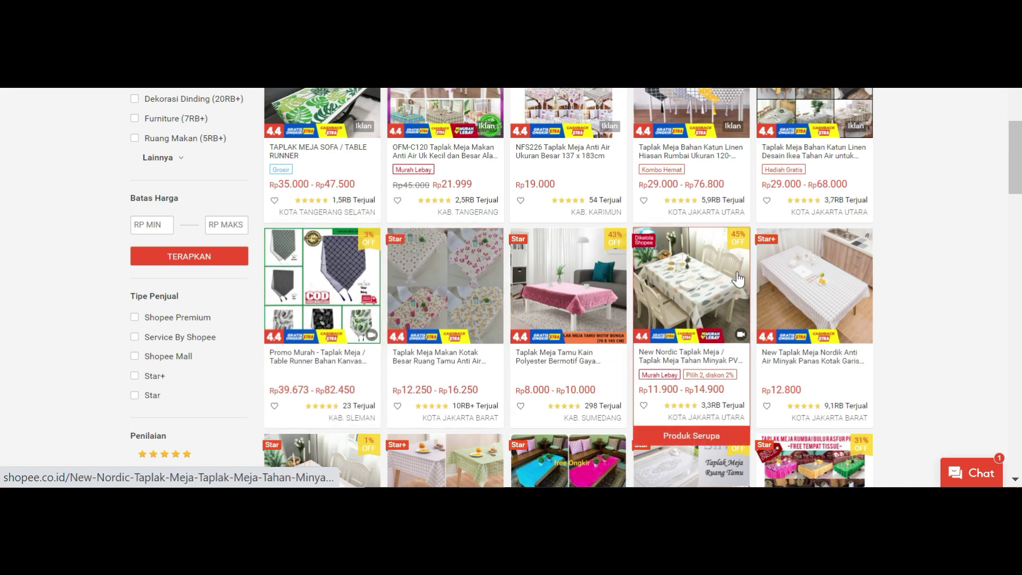
pyautogui.scroll(-2, 737, 283)
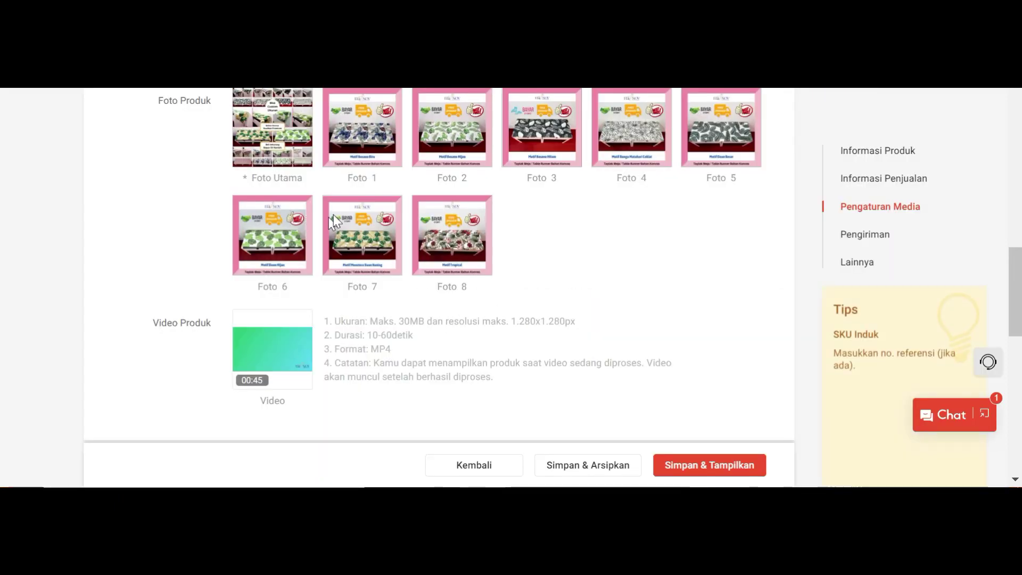
# Recheck the listing's product photos and video, its name, description and attributes, the price and stock, and the shipping details
pyautogui.moveTo(290, 143)
pyautogui.moveTo(304, 344)
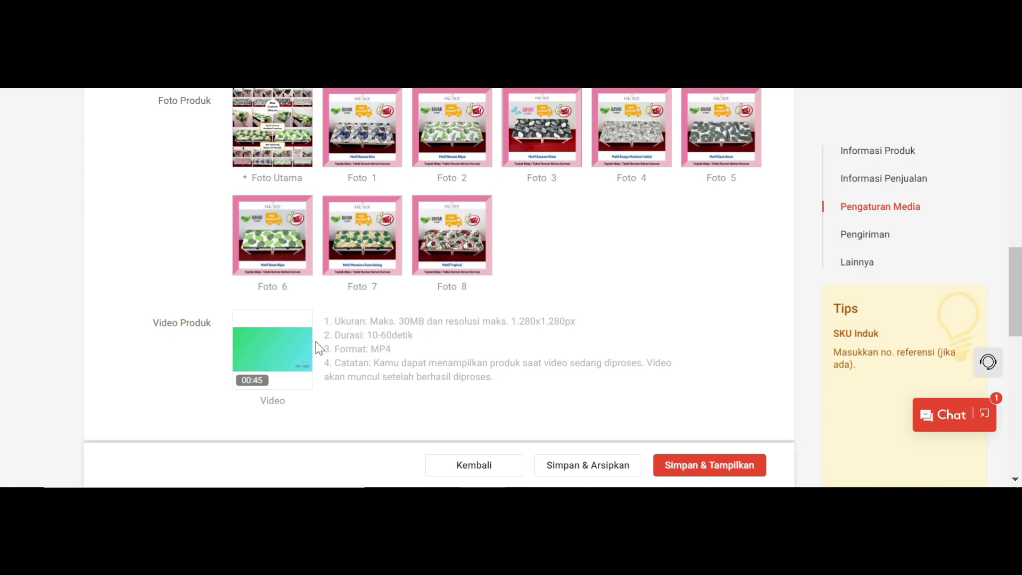
pyautogui.scroll(-2, 315, 344)
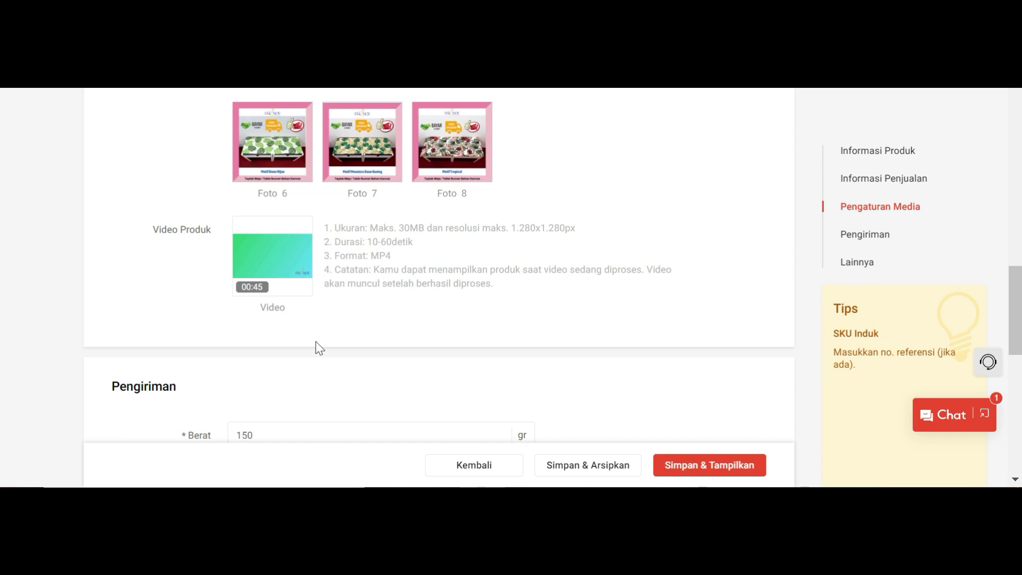
pyautogui.scroll(15, 318, 347)
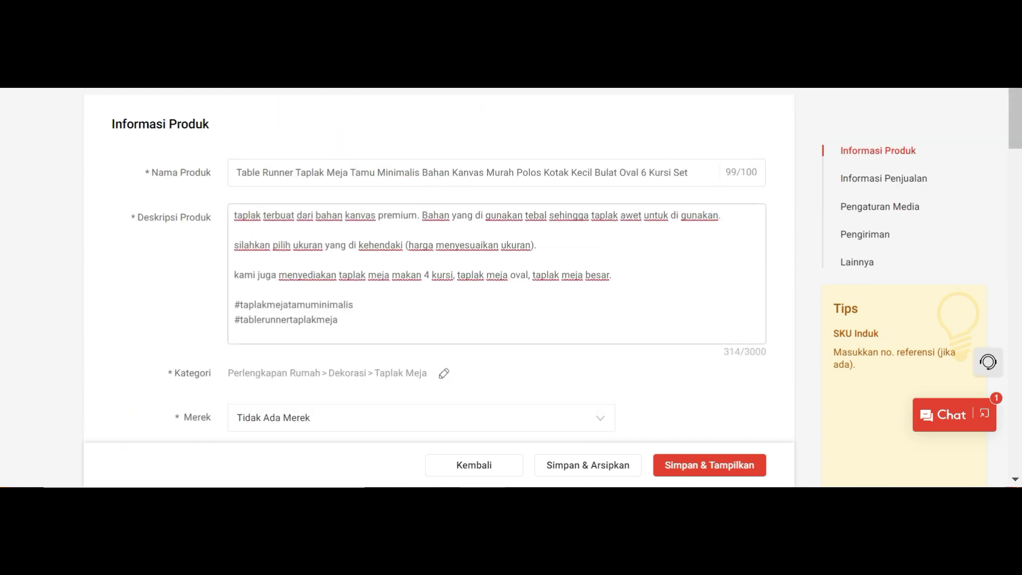
pyautogui.scroll(-2, 433, 255)
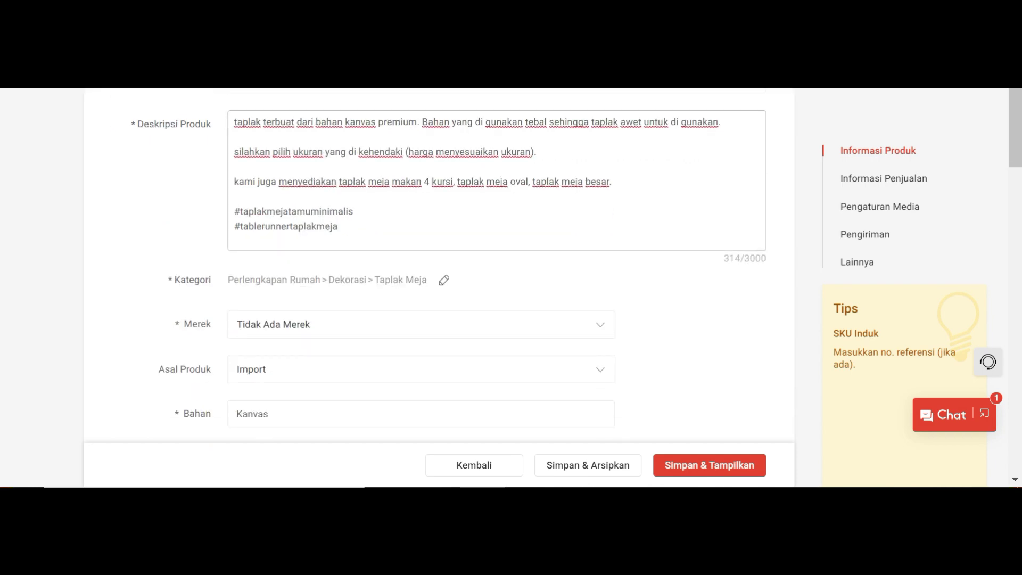
pyautogui.scroll(-5, 433, 255)
pyautogui.scroll(-5, 463, 244)
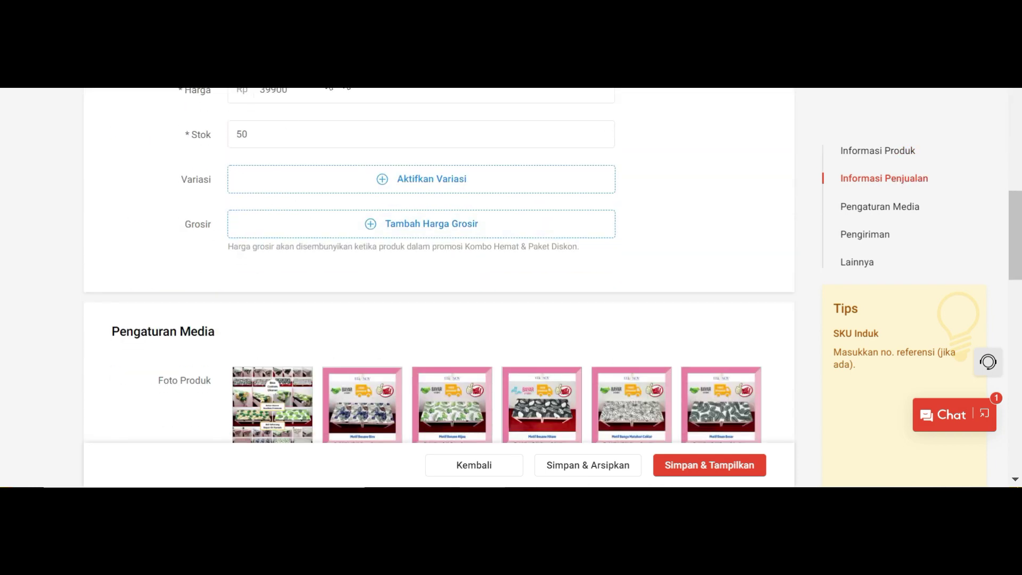
pyautogui.scroll(-2, 346, 261)
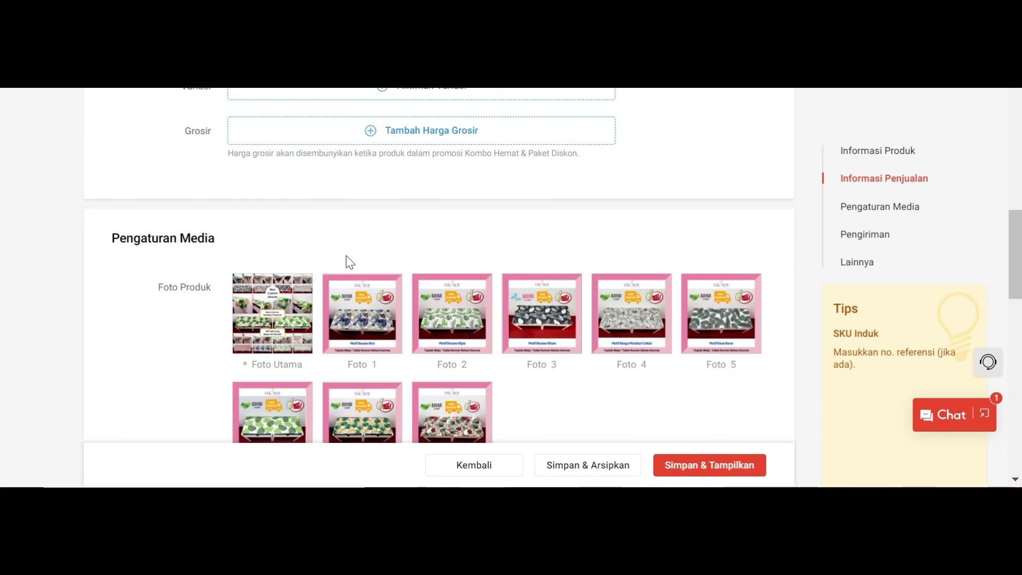
pyautogui.scroll(-6, 453, 330)
pyautogui.scroll(-2, 485, 336)
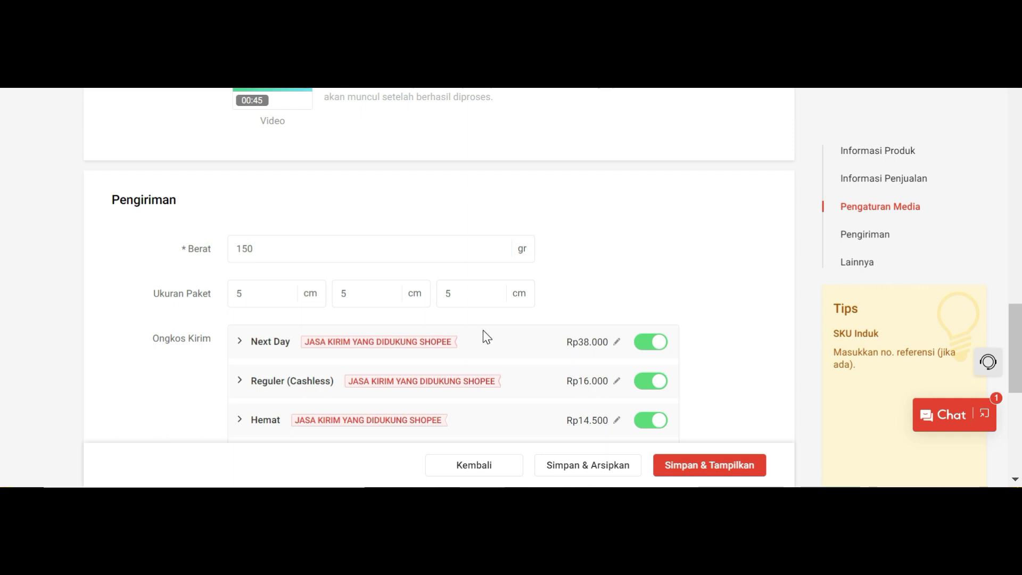
pyautogui.scroll(-2, 484, 331)
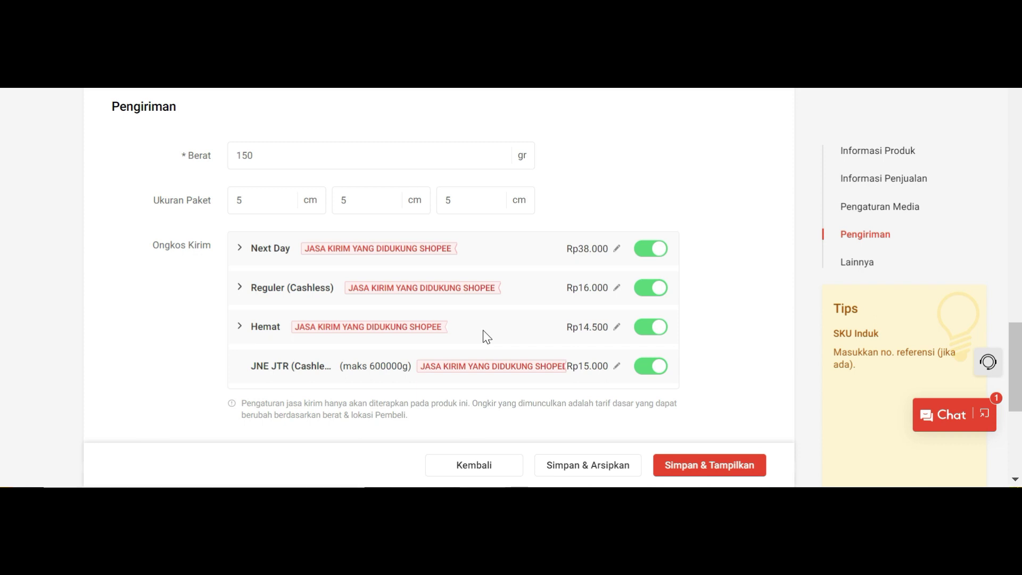